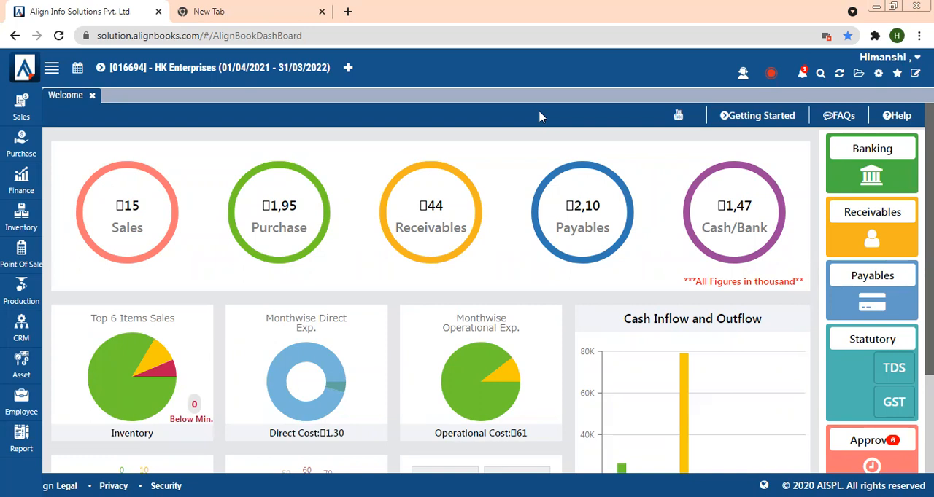
# - Open the All Reports page from the reports menu
pyautogui.moveTo(467, 400)
pyautogui.click(13, 451)
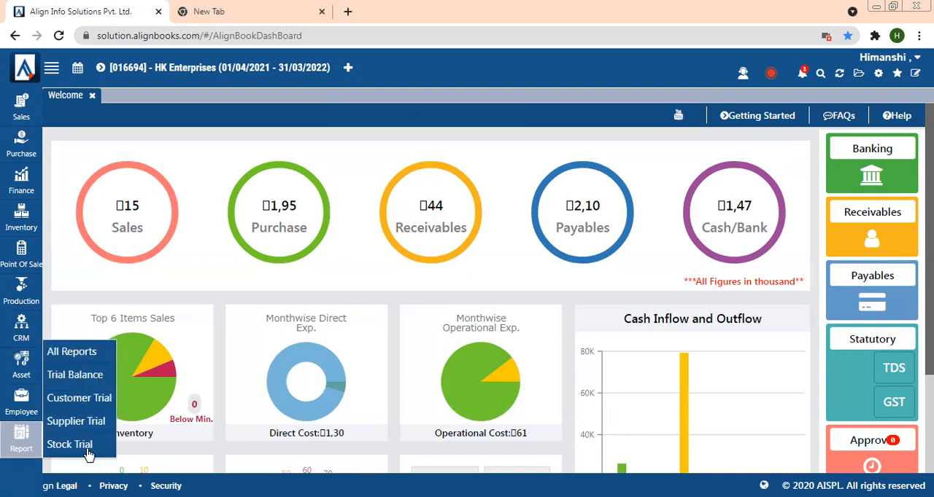
pyautogui.click(68, 354)
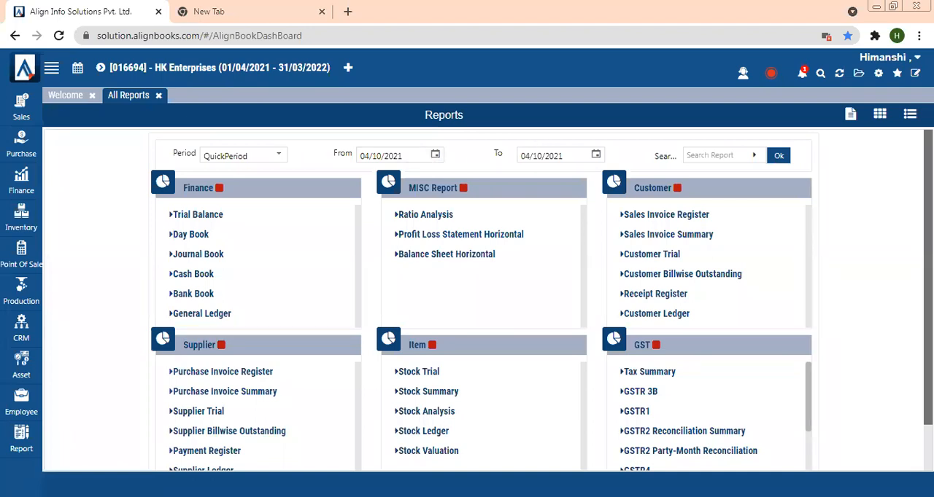
# - Browse the report catalogue, expand More Reports, and switch back to the standard reports layout
pyautogui.scroll(-1, 467, 299)
pyautogui.scroll(1, 467, 299)
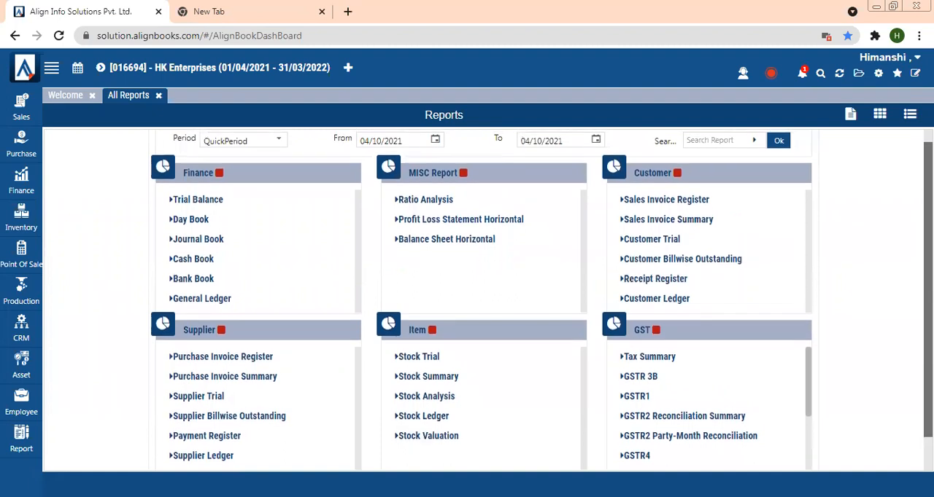
pyautogui.scroll(-1, 467, 299)
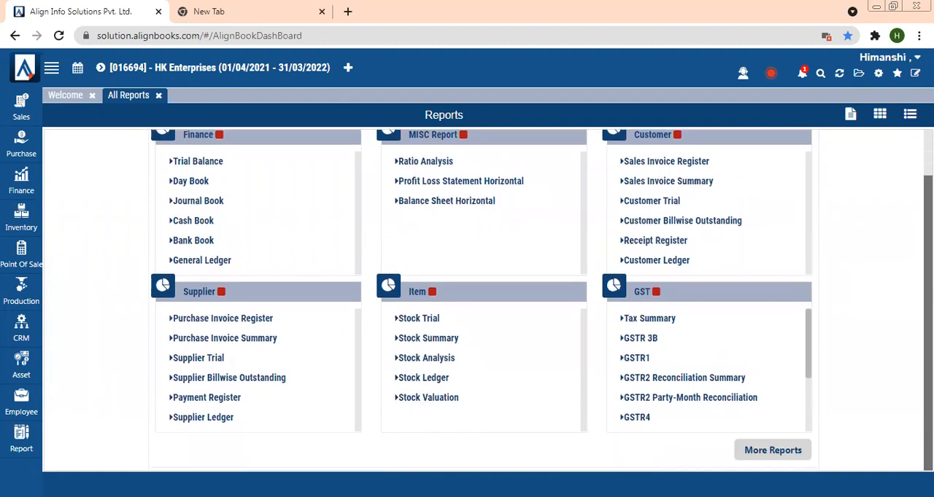
pyautogui.click(793, 451)
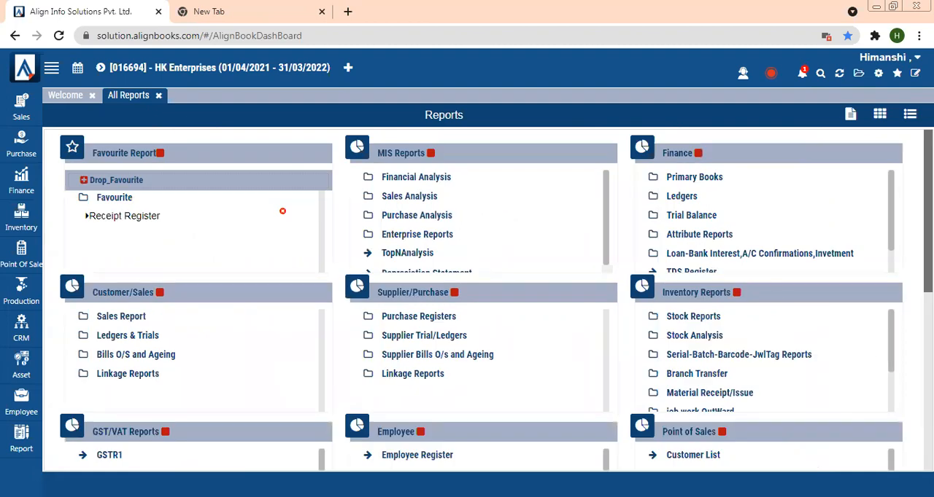
pyautogui.click(850, 117)
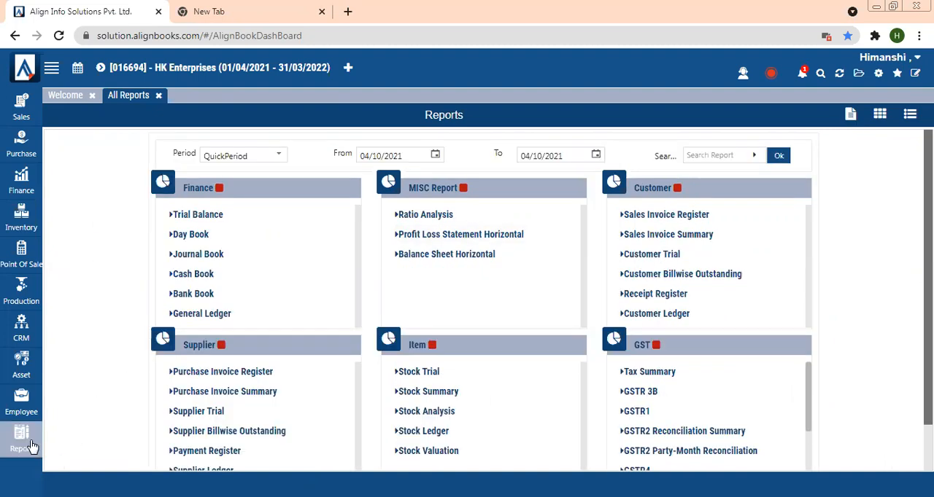
# - Open the Trial Balance report and scroll through its account list
pyautogui.moveTo(31, 447)
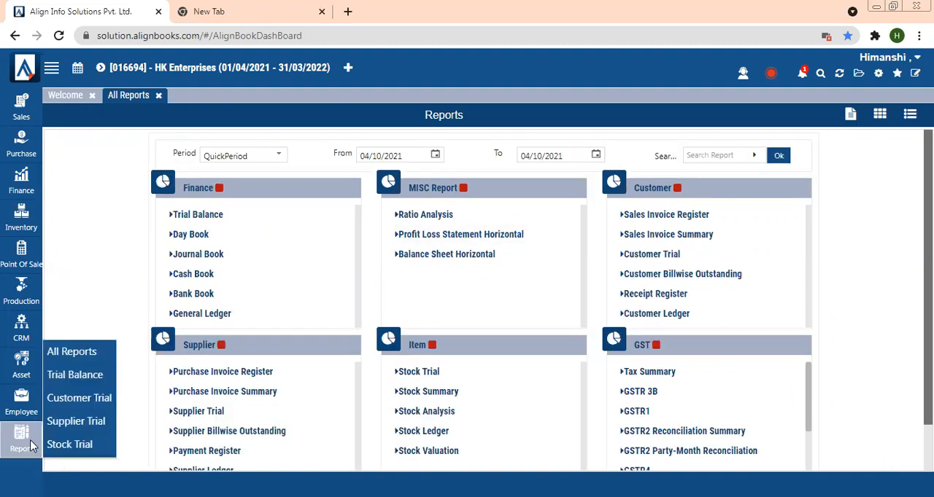
pyautogui.click(64, 377)
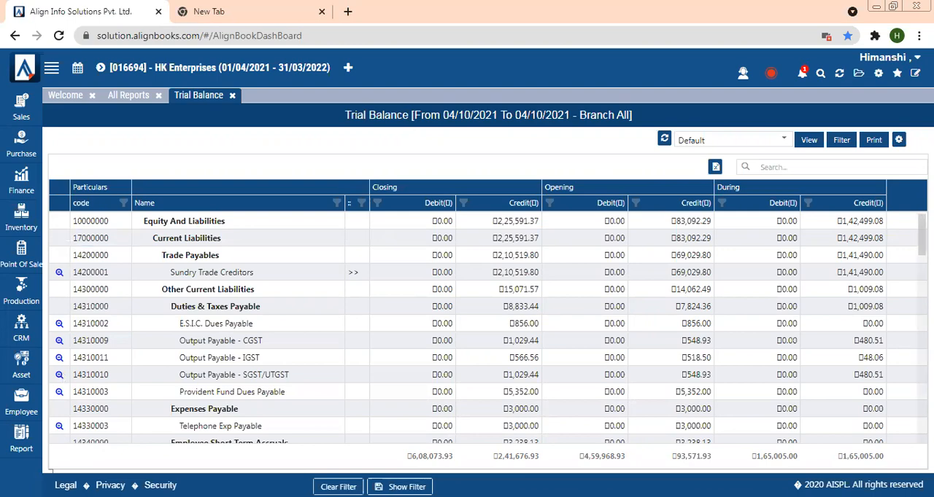
pyautogui.scroll(-5, 489, 328)
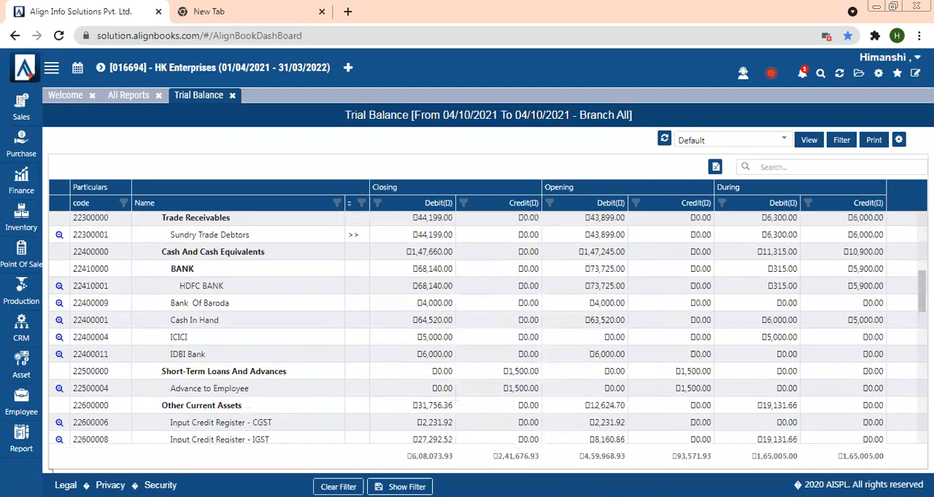
pyautogui.scroll(-10, 489, 328)
pyautogui.scroll(3, 489, 328)
pyautogui.scroll(-3, 489, 328)
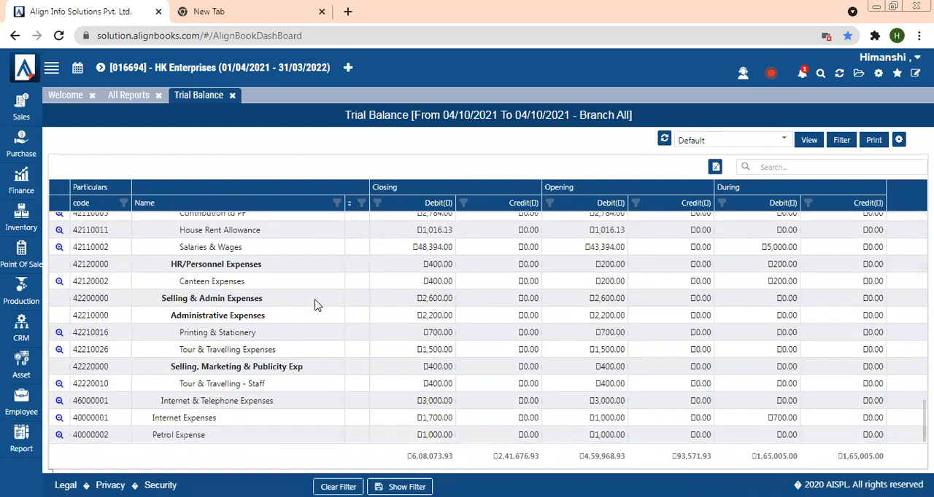
# - Examine the expense ledgers in the trial balance, such as Canteen Expenses, Printing & Stationery and Purchases - Traded Goods
pyautogui.moveTo(170, 281); pyautogui.dragTo(250, 293)
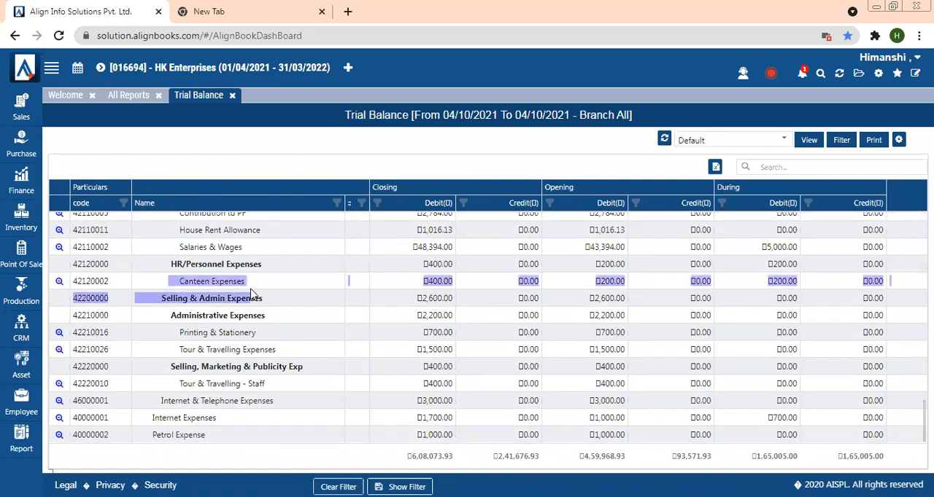
pyautogui.moveTo(170, 338); pyautogui.dragTo(247, 336)
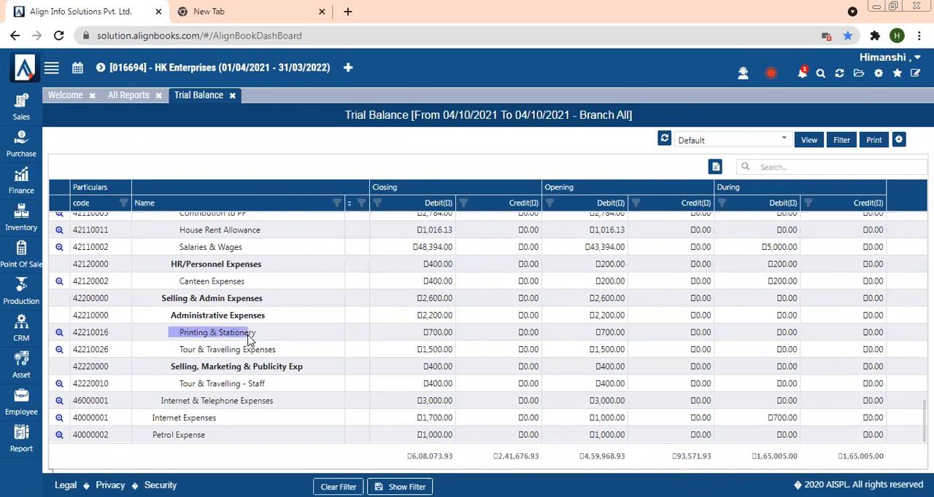
pyautogui.moveTo(175, 384); pyautogui.dragTo(253, 398)
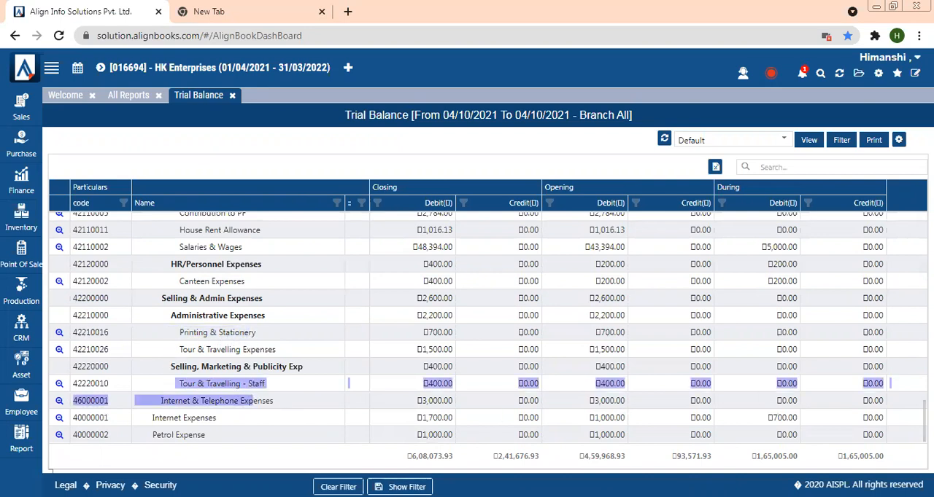
pyautogui.moveTo(922, 422); pyautogui.dragTo(922, 410)
pyautogui.scroll(3, 852, 365)
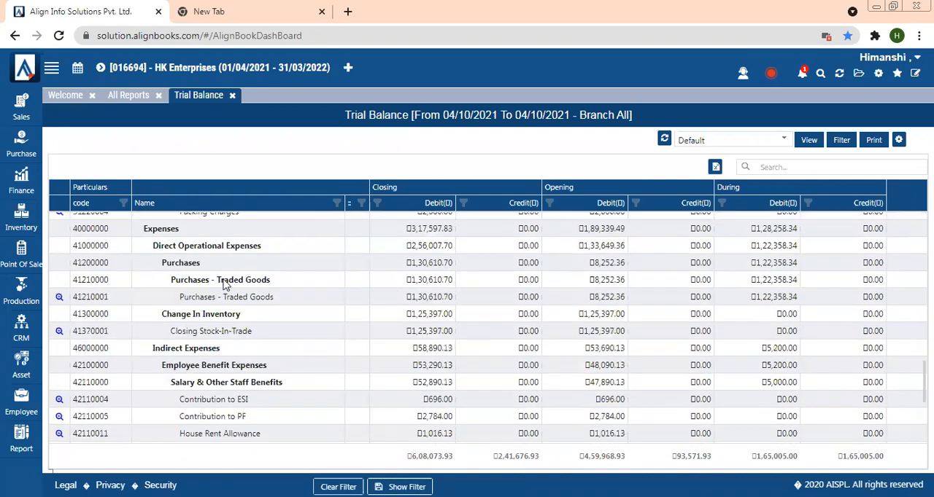
pyautogui.moveTo(177, 297); pyautogui.dragTo(281, 299)
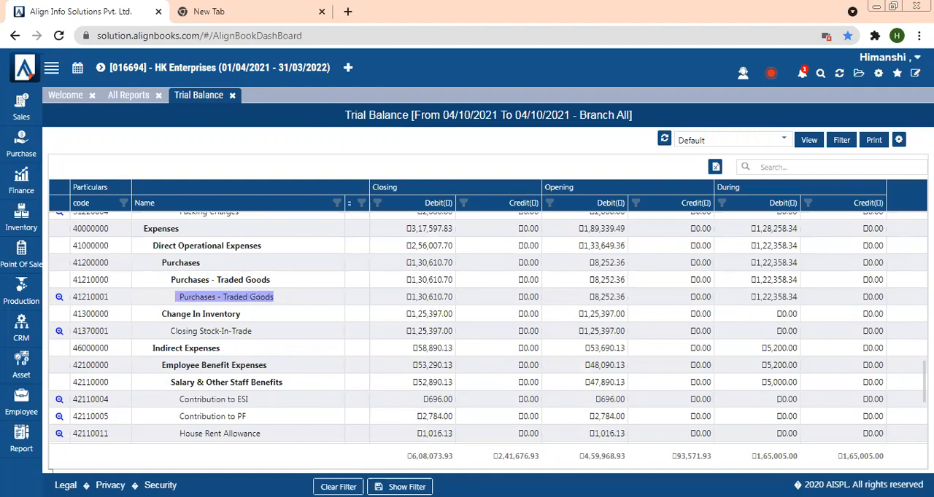
pyautogui.scroll(5, 466, 328)
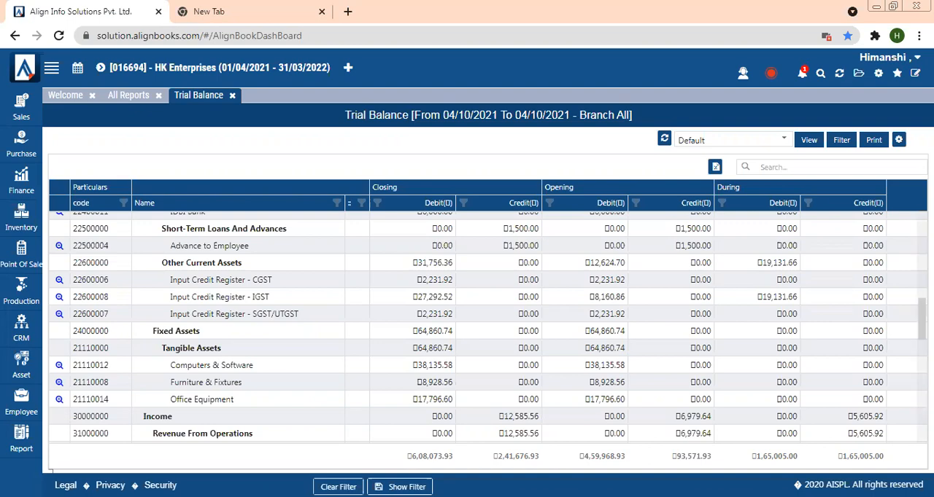
pyautogui.scroll(-5, 922, 318)
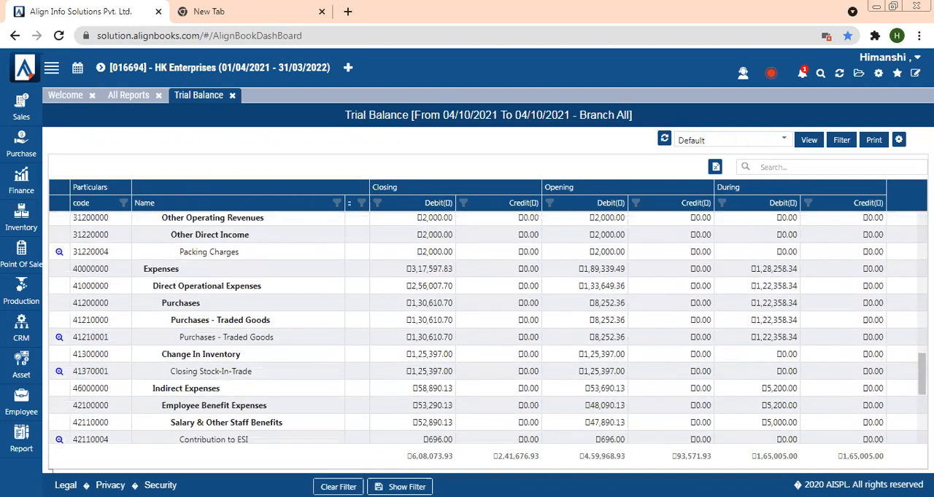
pyautogui.scroll(-4, 487, 328)
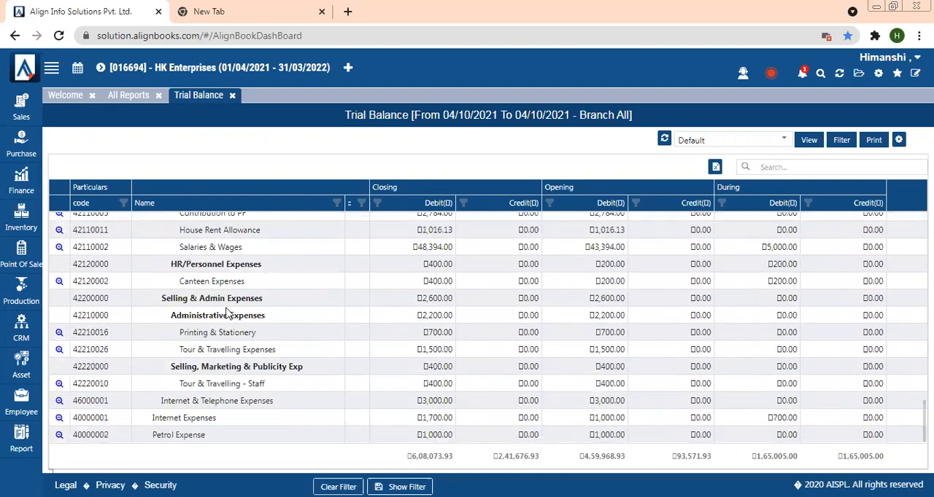
# - Drill into the Printing & Stationery general ledger and filter it for YearToDate on Main Branch
pyautogui.click(59, 333)
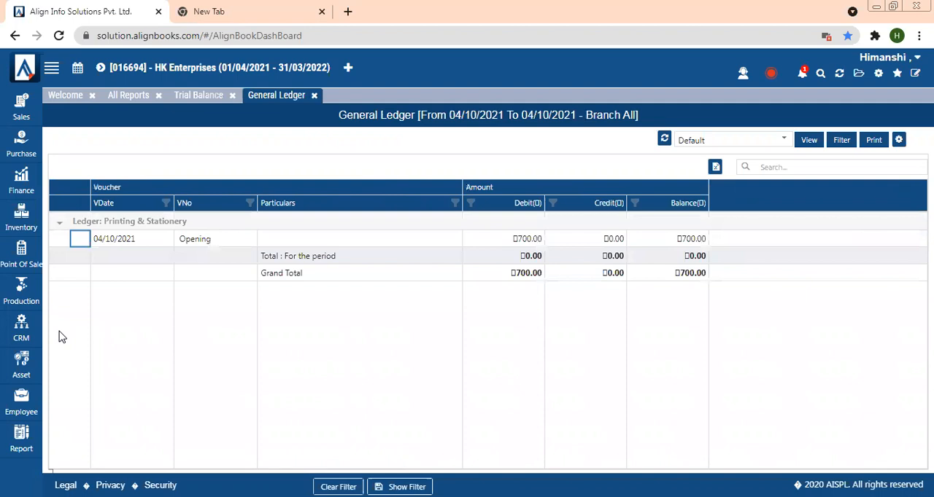
pyautogui.click(843, 143)
pyautogui.click(467, 109)
pyautogui.click(418, 161)
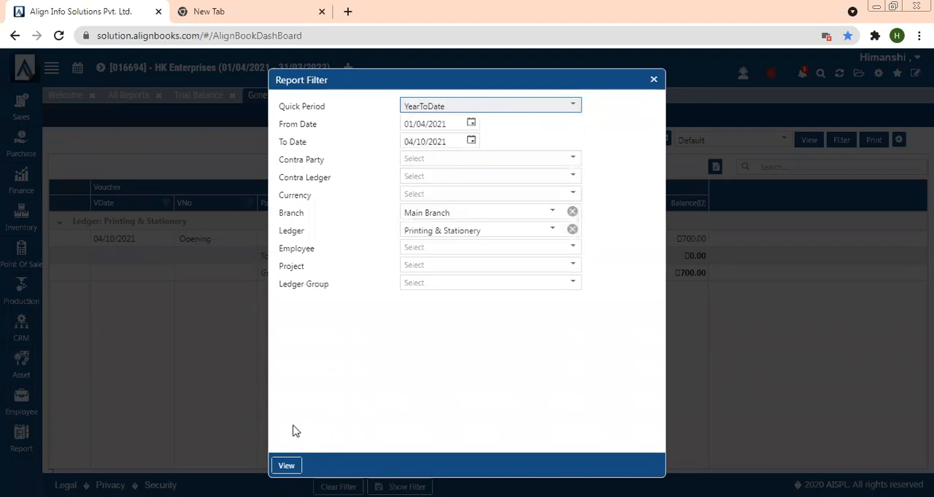
pyautogui.click(287, 465)
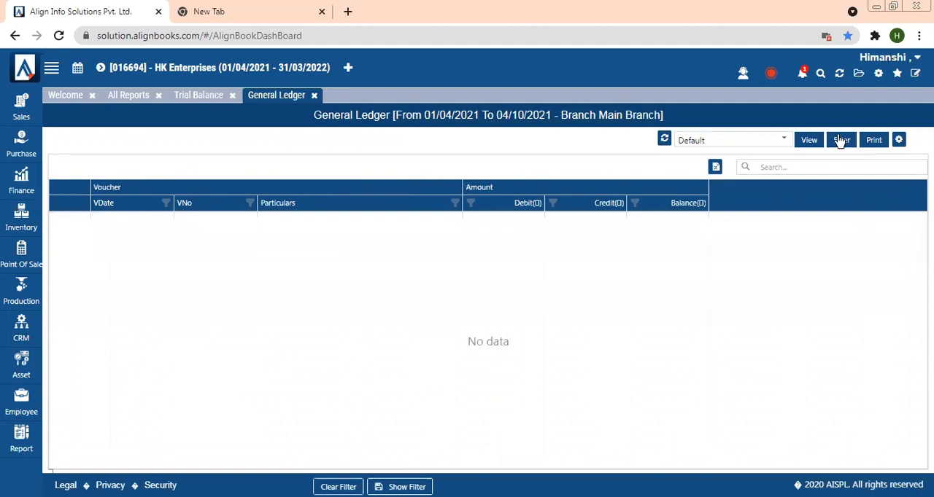
# - Save the General Setup preferences in Company Setup, then refresh the application, agreeing to close all pages
pyautogui.click(878, 76)
pyautogui.click(446, 139)
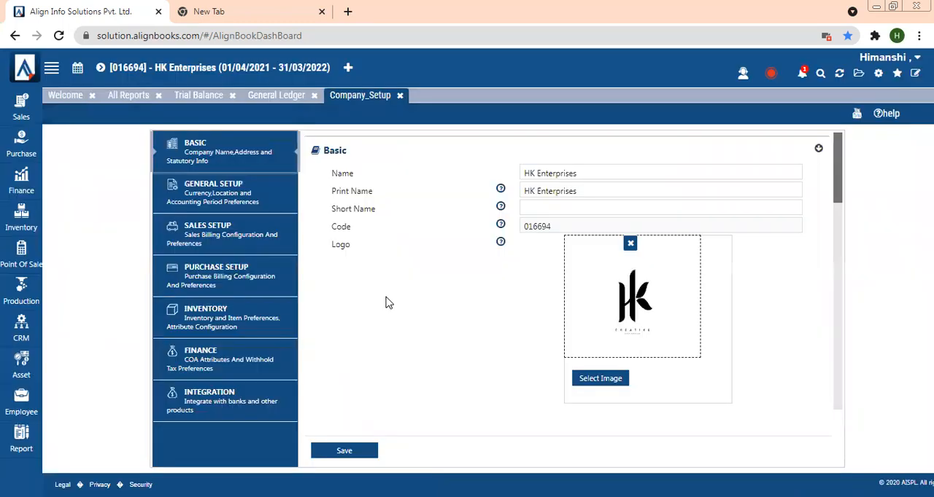
pyautogui.click(223, 187)
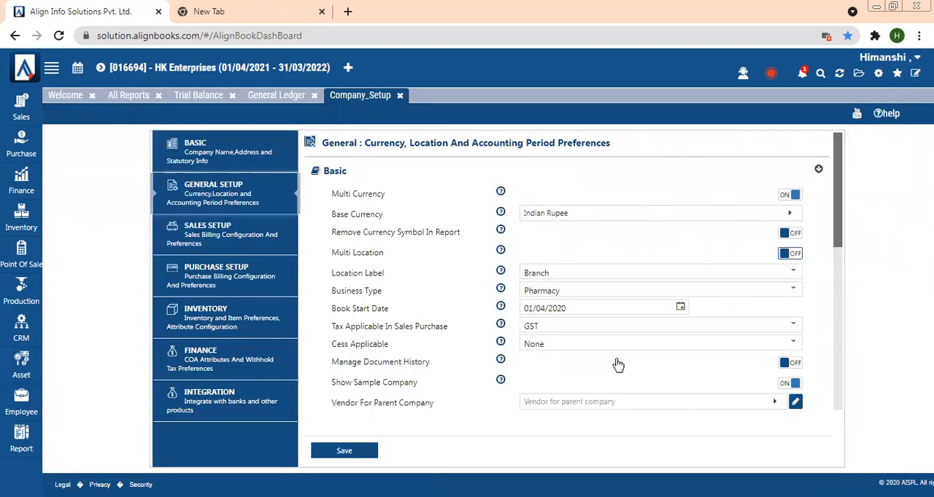
pyautogui.click(345, 452)
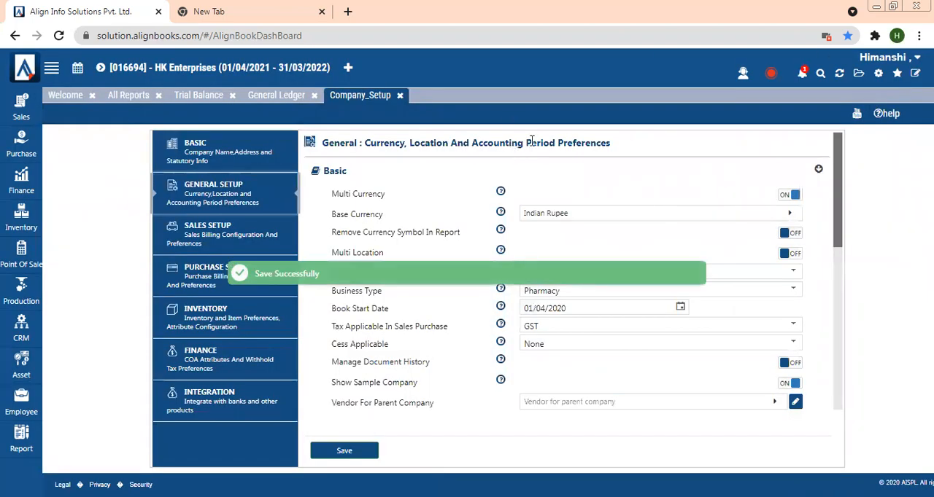
pyautogui.click(839, 75)
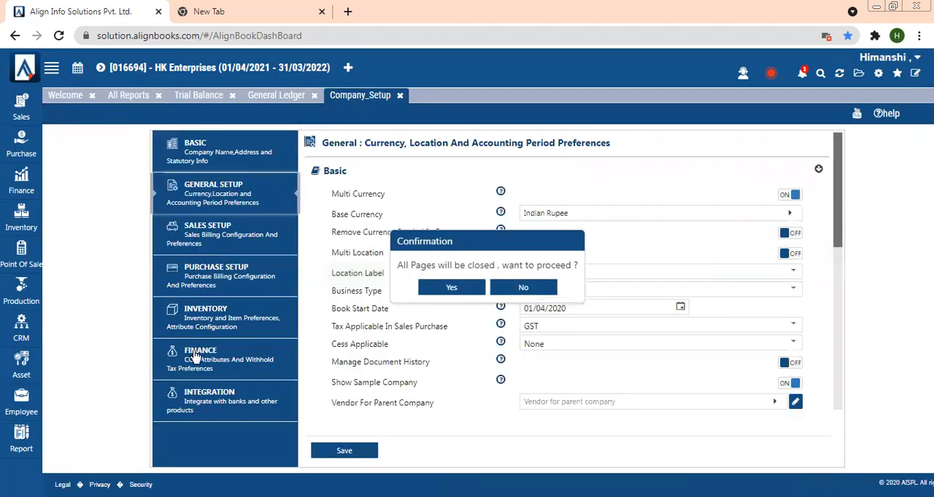
pyautogui.click(445, 288)
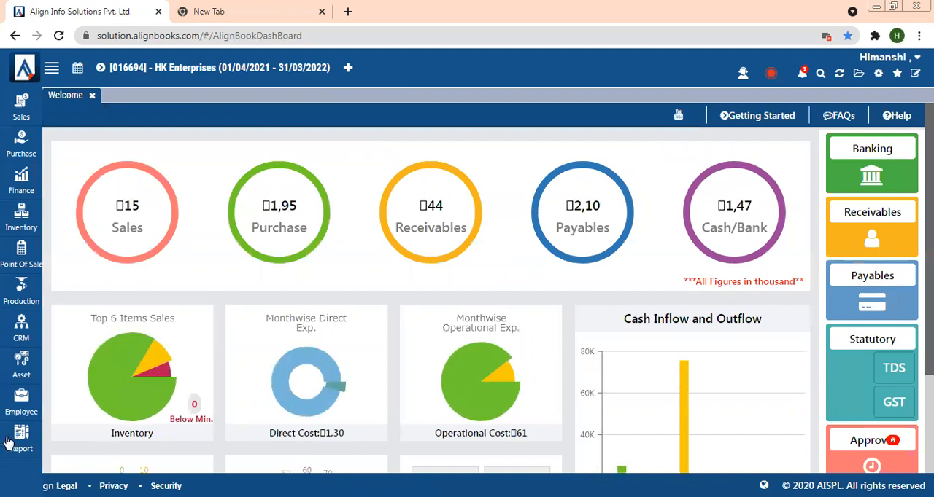
# - Open the Customer Trial and Supplier Trial reports from the reports menu
pyautogui.click(22, 442)
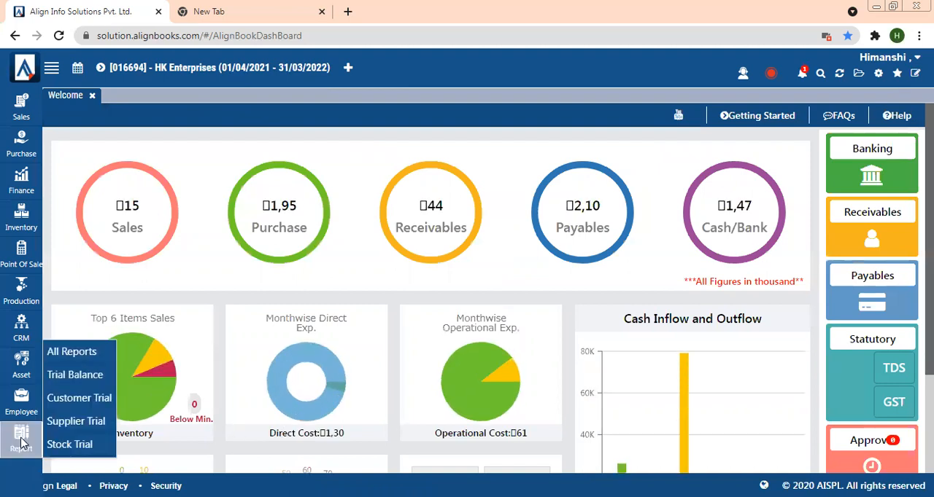
pyautogui.click(73, 399)
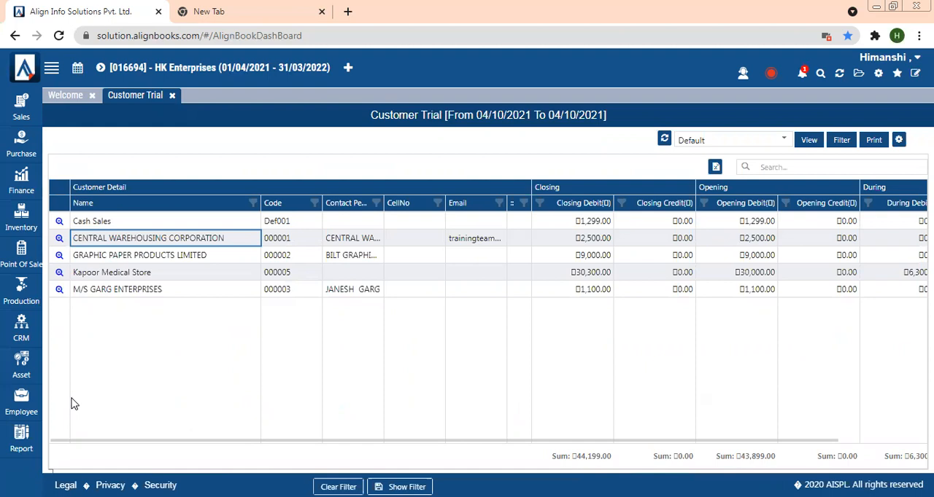
pyautogui.click(19, 440)
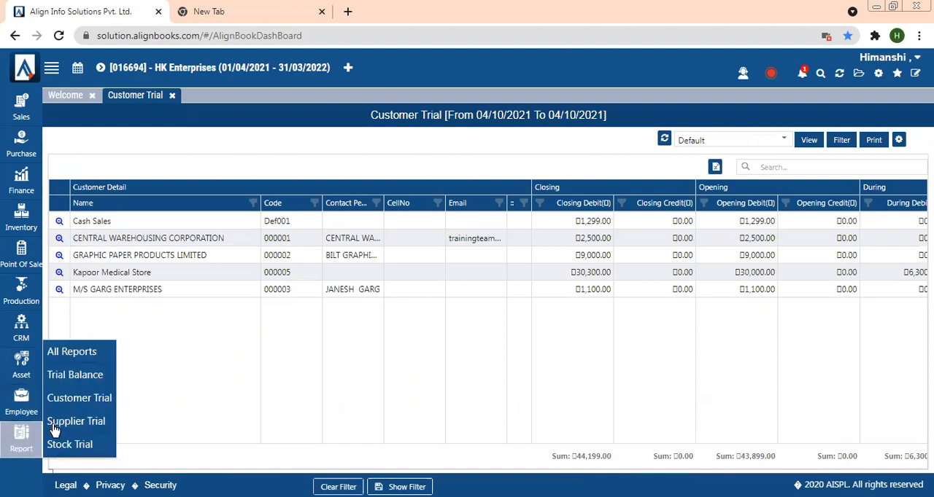
pyautogui.click(54, 430)
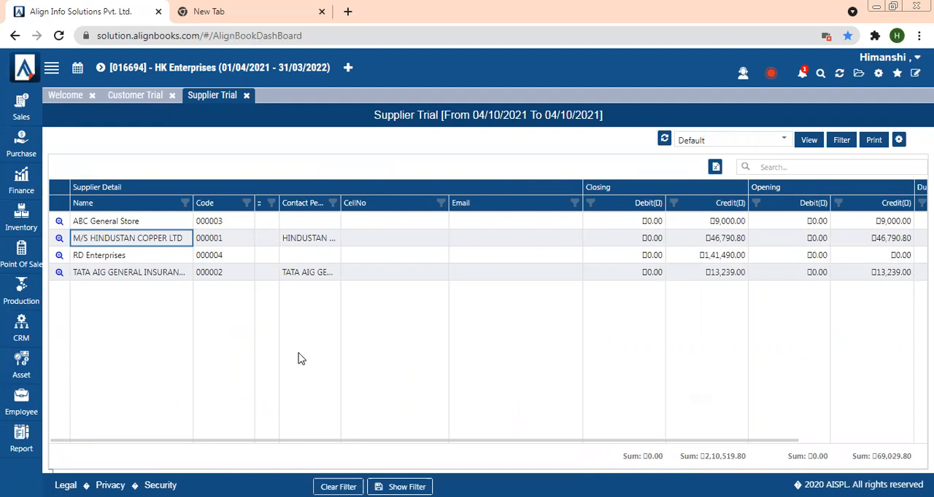
# - Open the Stock Trial report, then return to the All Reports page and scroll through it
pyautogui.click(20, 442)
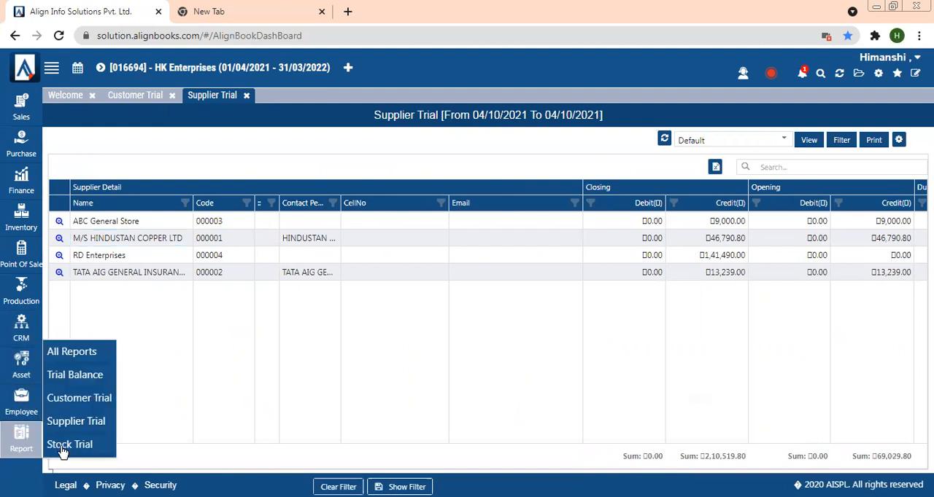
pyautogui.click(63, 447)
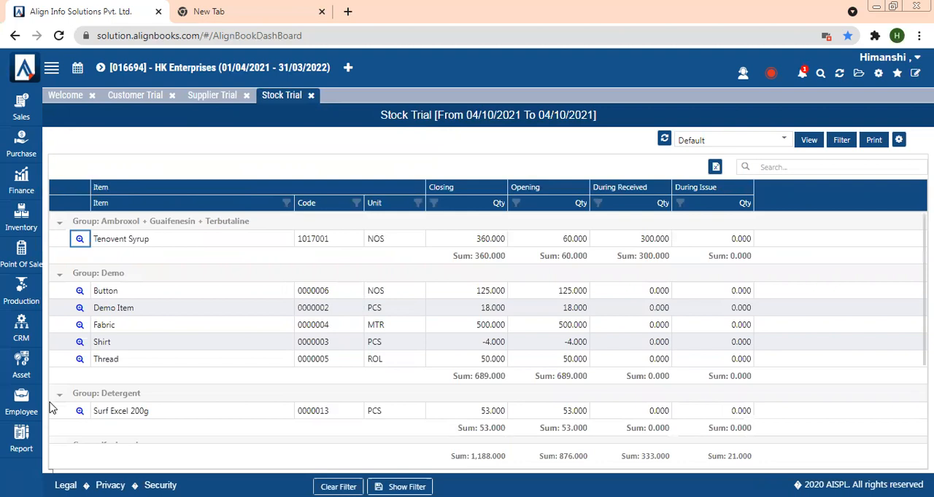
pyautogui.click(34, 431)
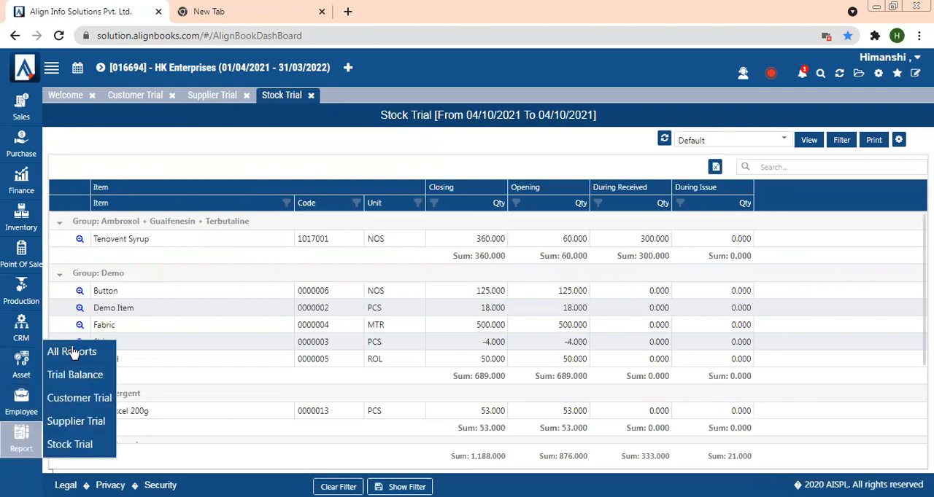
pyautogui.click(72, 351)
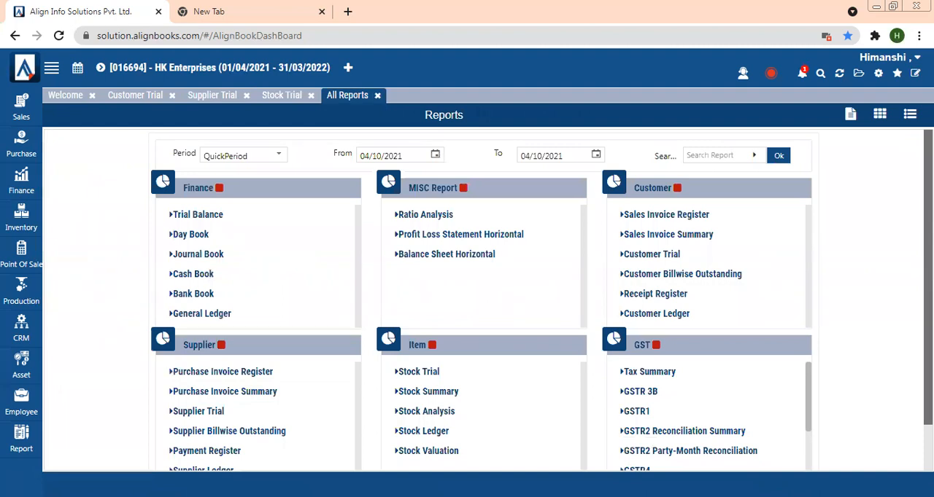
pyautogui.scroll(-2, 482, 299)
pyautogui.scroll(2, 482, 299)
# - Open the Sales Invoice Register report and inspect the choices in its Customer column filter
pyautogui.click(682, 214)
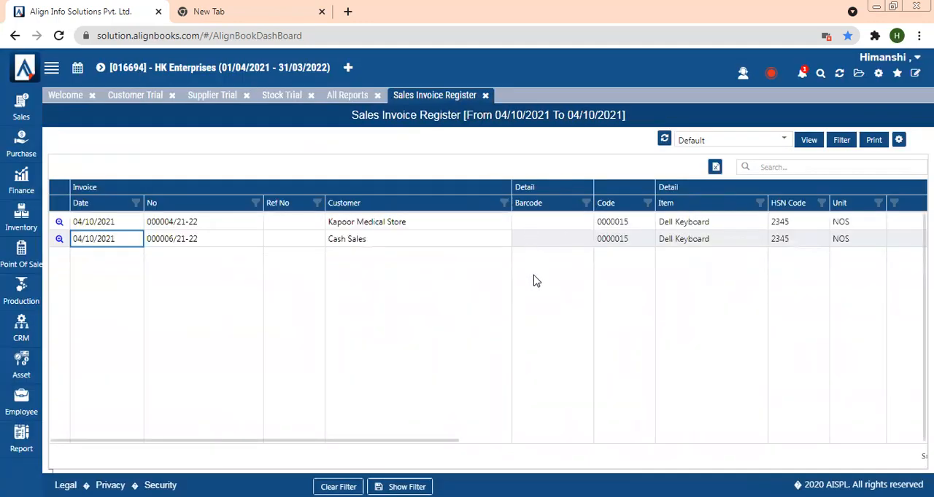
pyautogui.moveTo(326, 443); pyautogui.dragTo(221, 329)
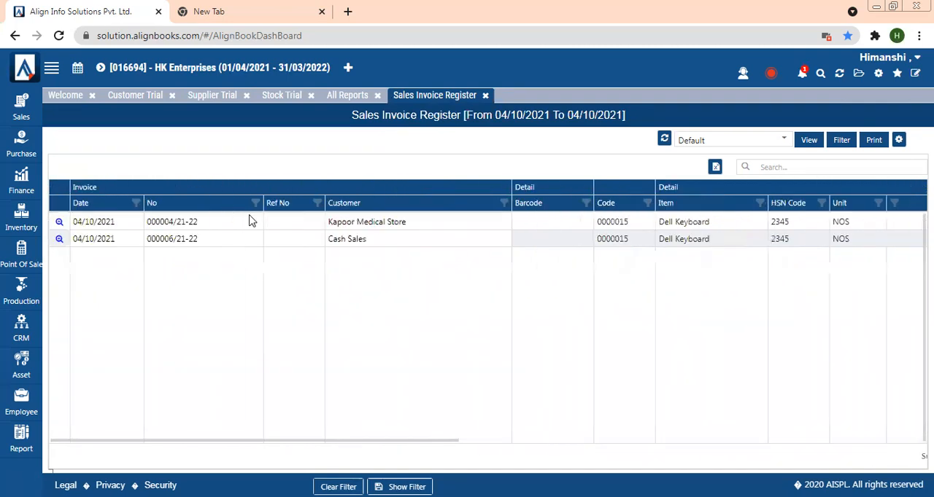
pyautogui.click(504, 203)
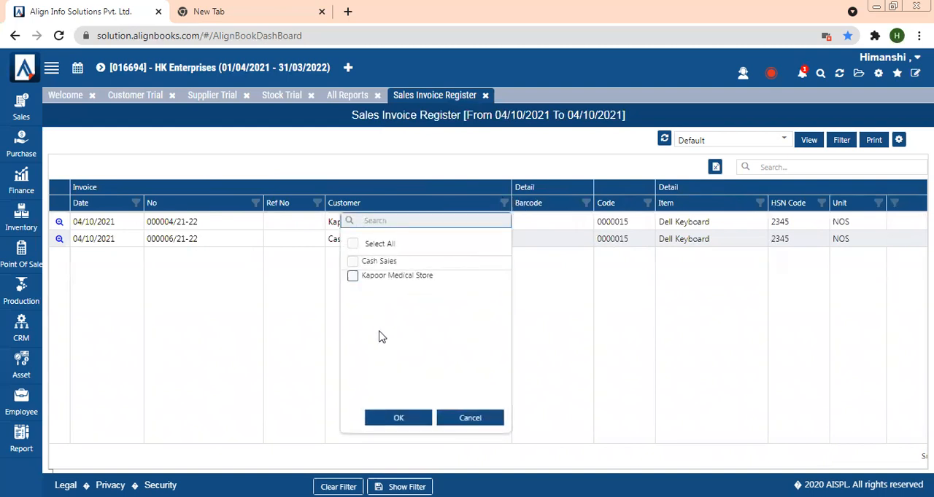
pyautogui.click(471, 418)
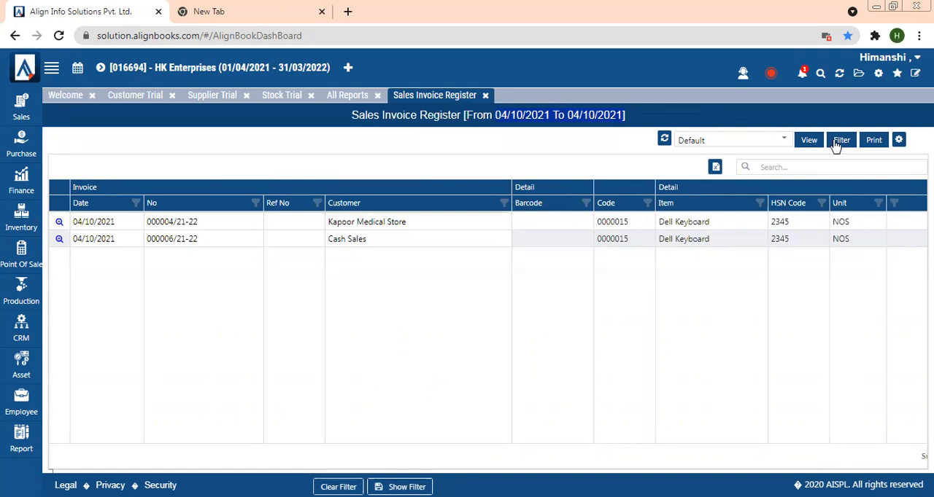
# - Filter the Supplier Trial report to cover 25/07/2021 to 04/10/2021 and view it
pyautogui.click(278, 96)
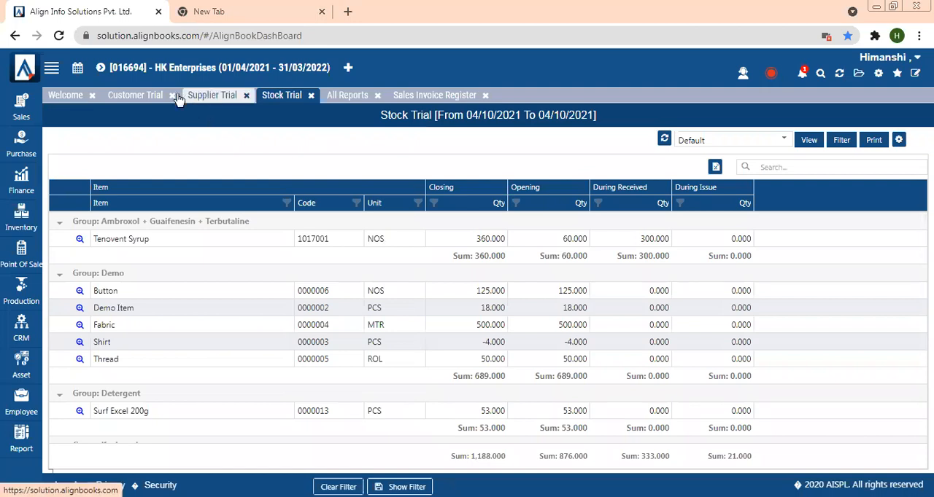
pyautogui.click(212, 97)
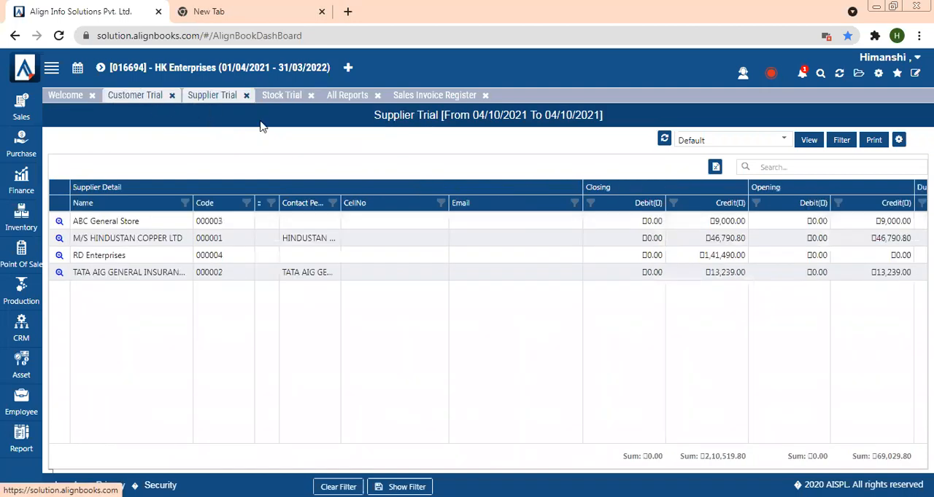
pyautogui.click(846, 144)
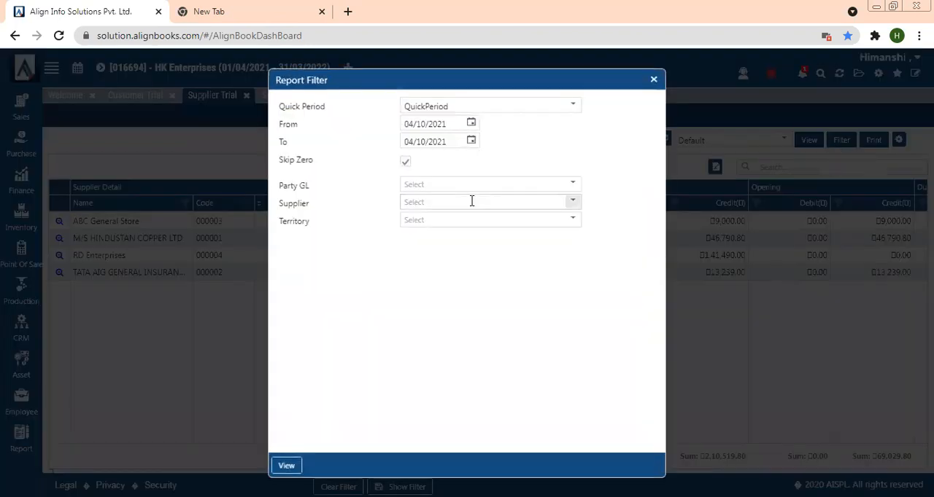
pyautogui.click(450, 108)
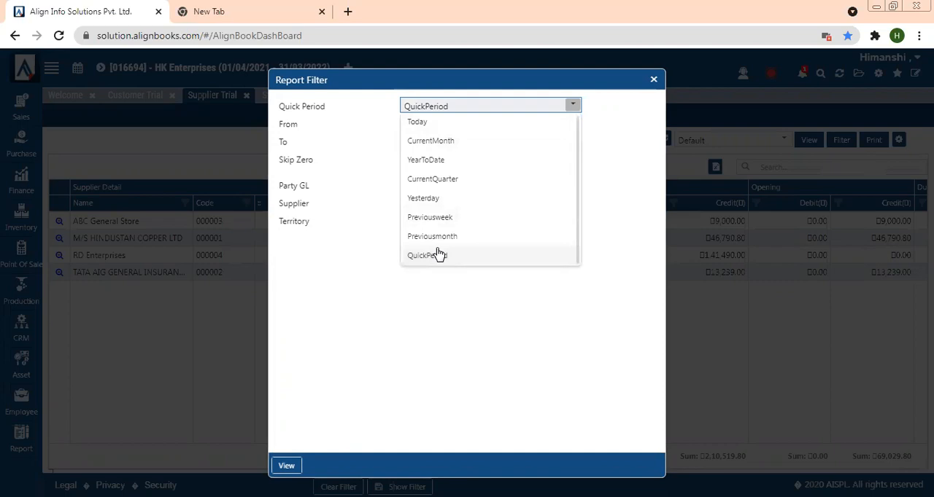
pyautogui.click(433, 320)
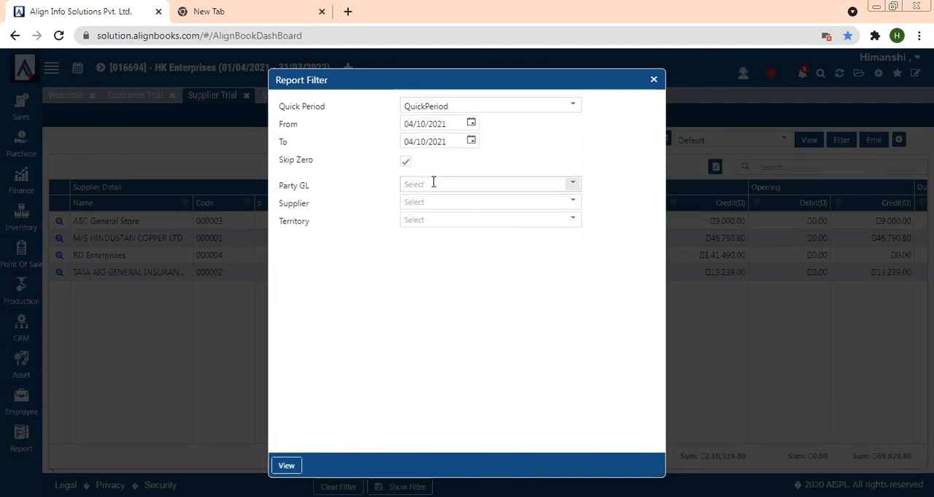
pyautogui.click(472, 124)
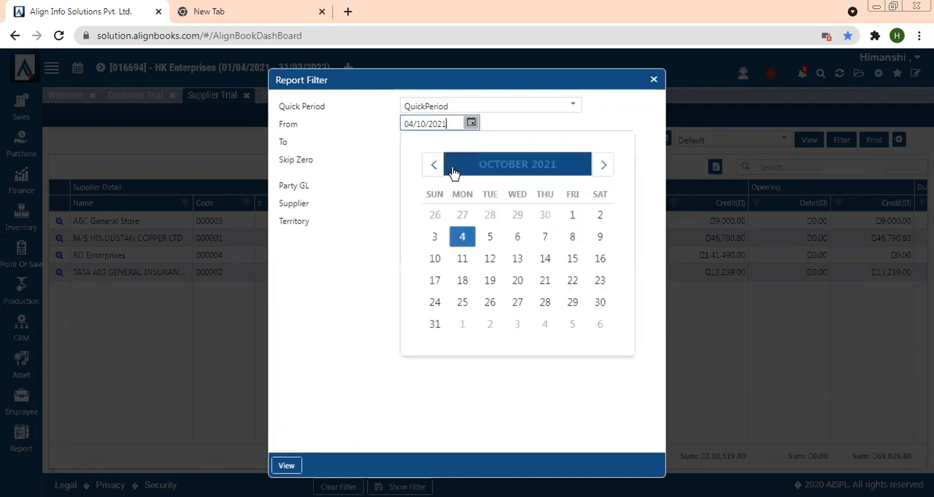
pyautogui.click(428, 169)
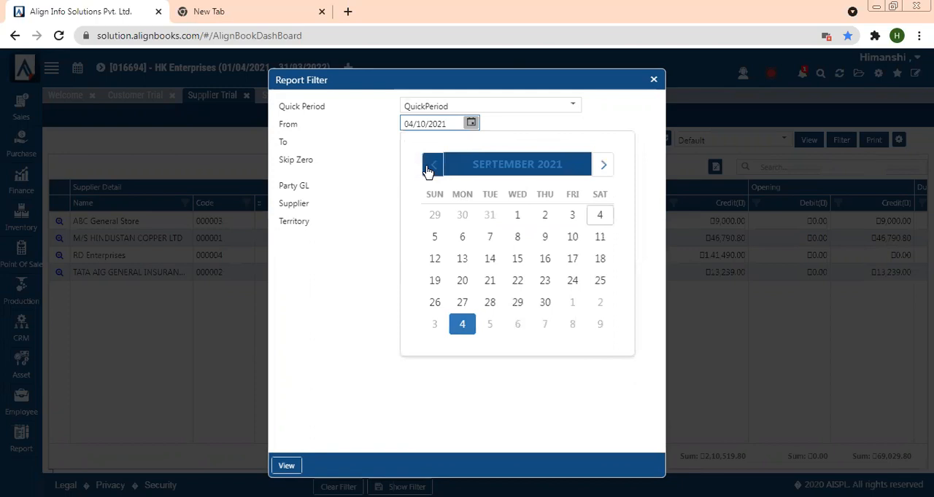
pyautogui.click(427, 169)
pyautogui.click(434, 216)
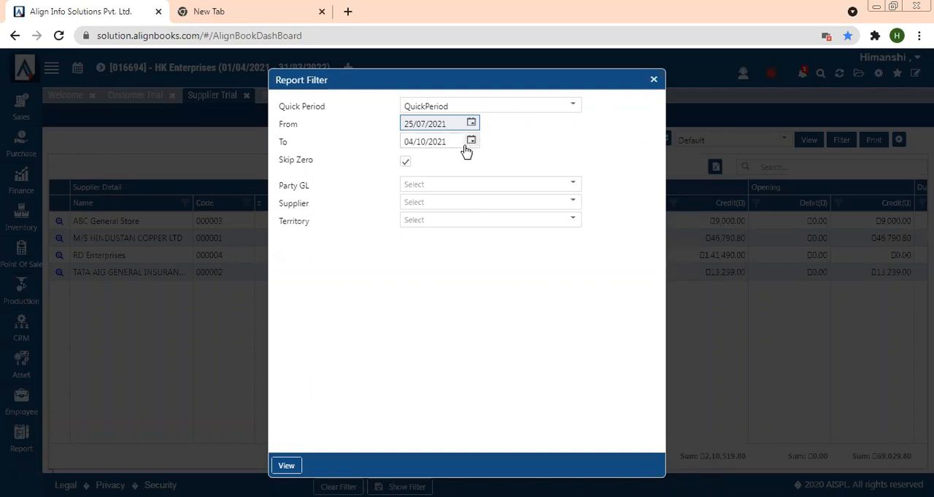
pyautogui.click(465, 207)
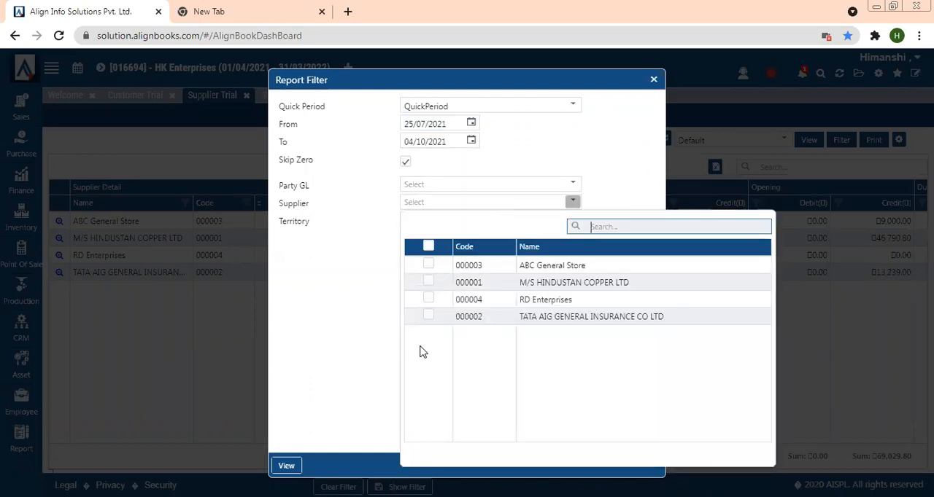
pyautogui.click(380, 325)
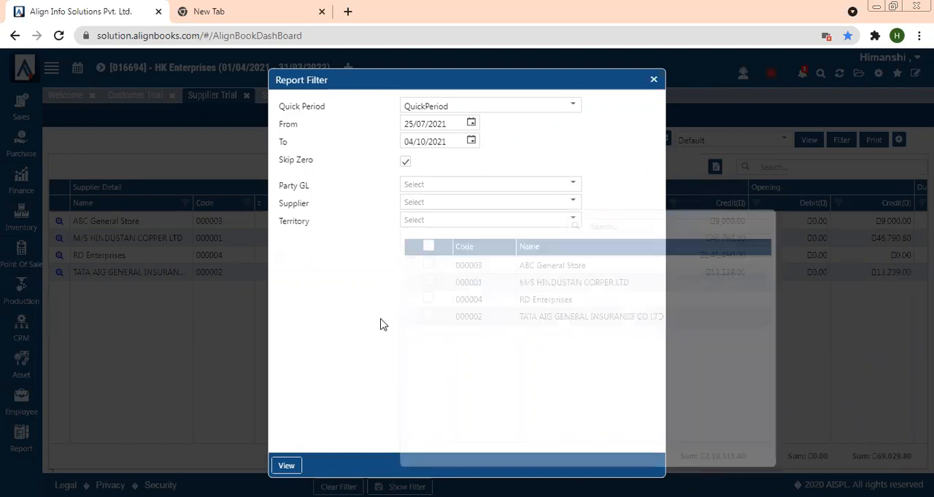
pyautogui.click(286, 466)
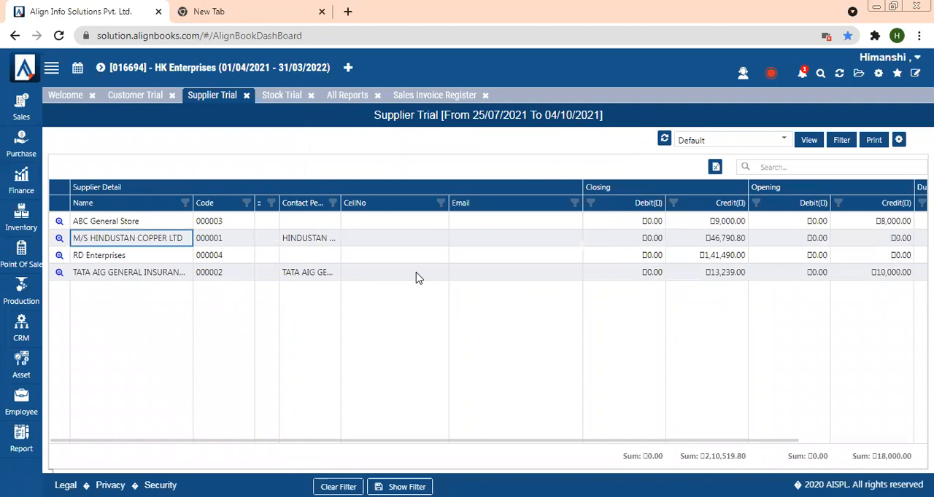
# - Set the Sales Invoice Register's quick period to YearToDate, reviewing the Bill Type choices, and view the report
pyautogui.click(418, 97)
pyautogui.click(844, 141)
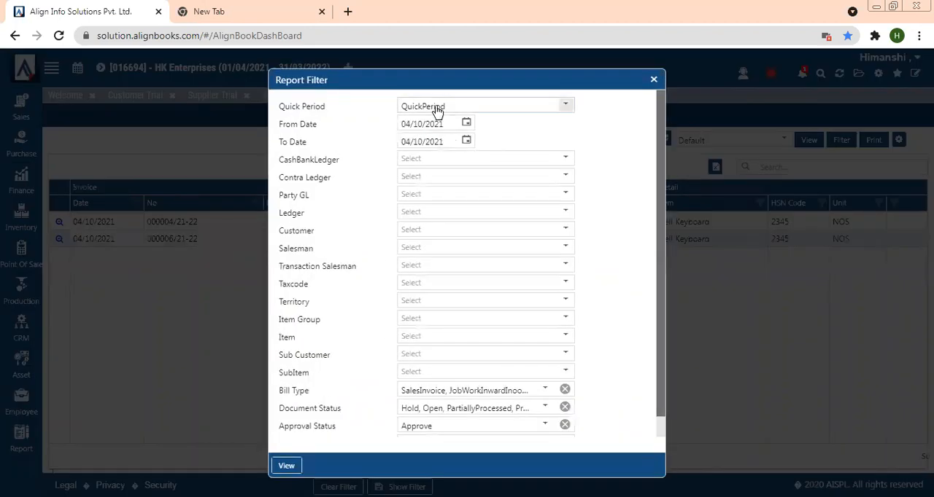
pyautogui.click(438, 109)
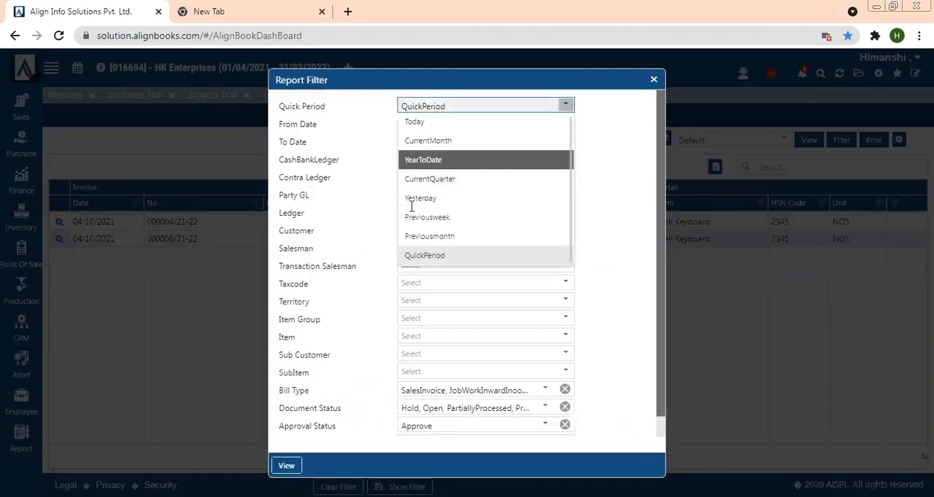
pyautogui.click(409, 159)
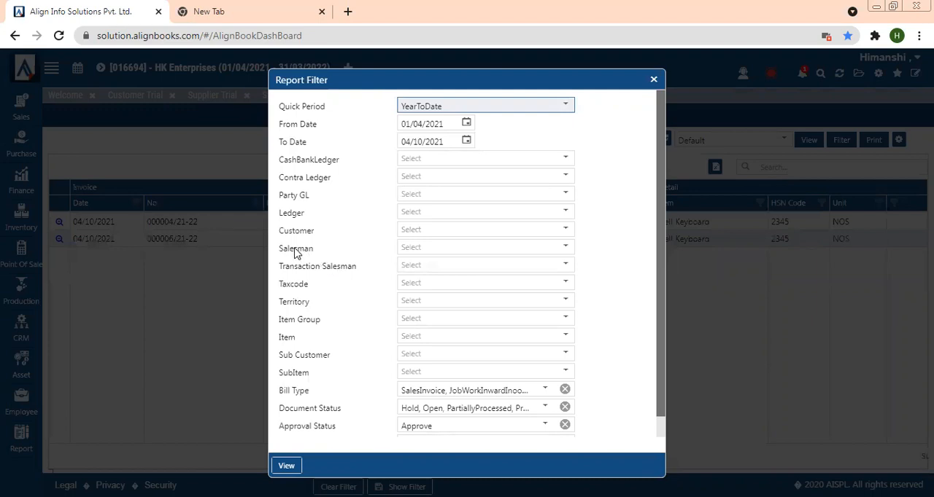
pyautogui.moveTo(282, 252); pyautogui.dragTo(327, 251)
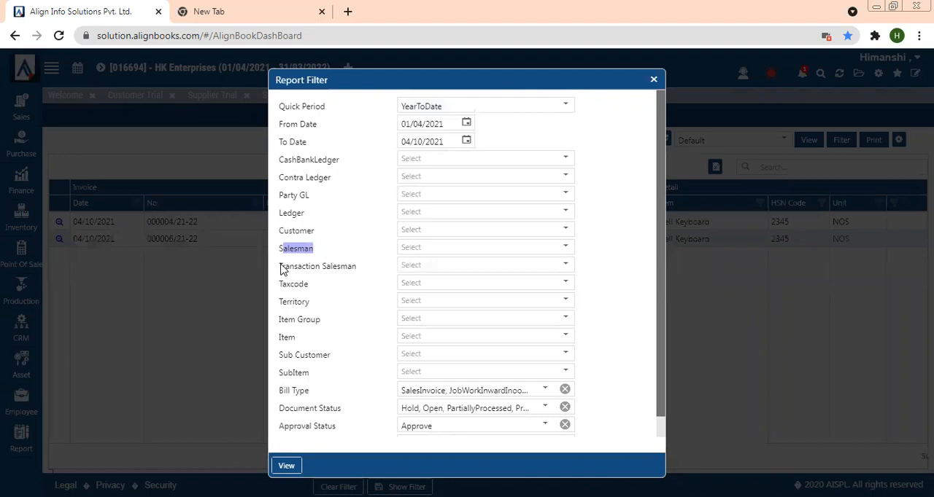
pyautogui.moveTo(278, 274); pyautogui.dragTo(356, 279)
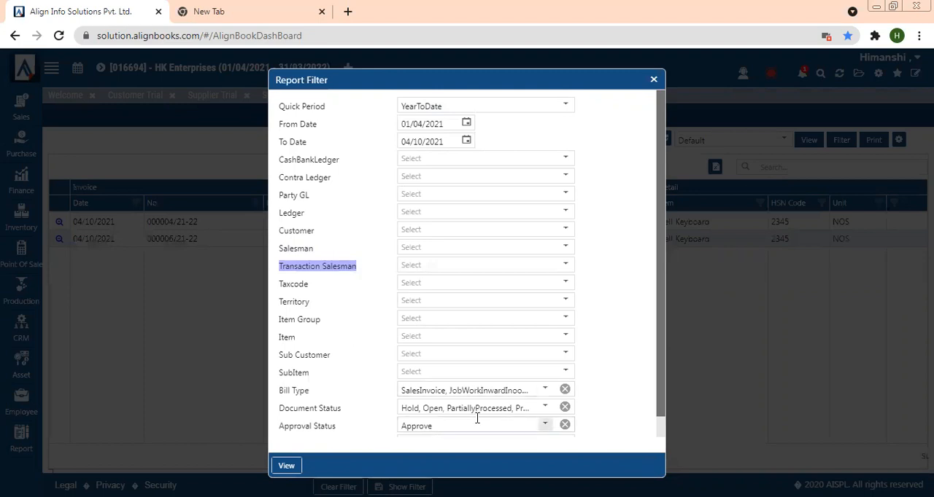
pyautogui.click(453, 391)
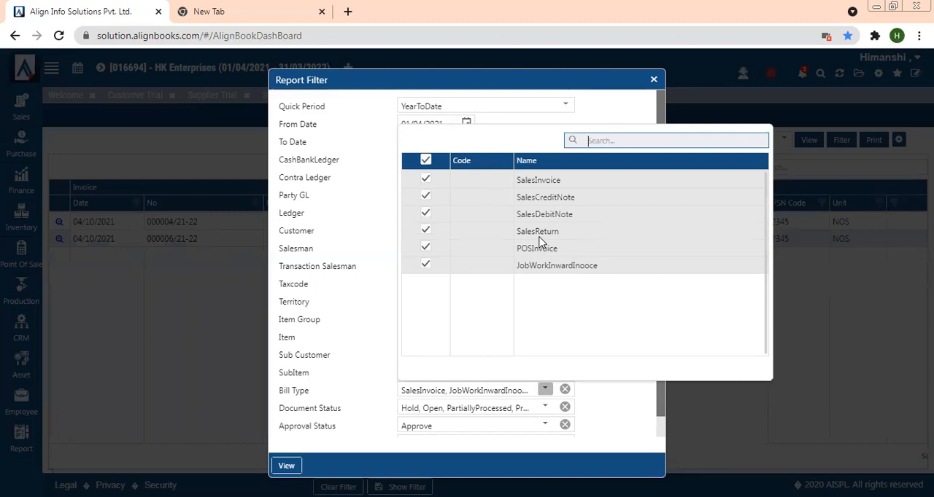
pyautogui.click(347, 299)
pyautogui.click(285, 466)
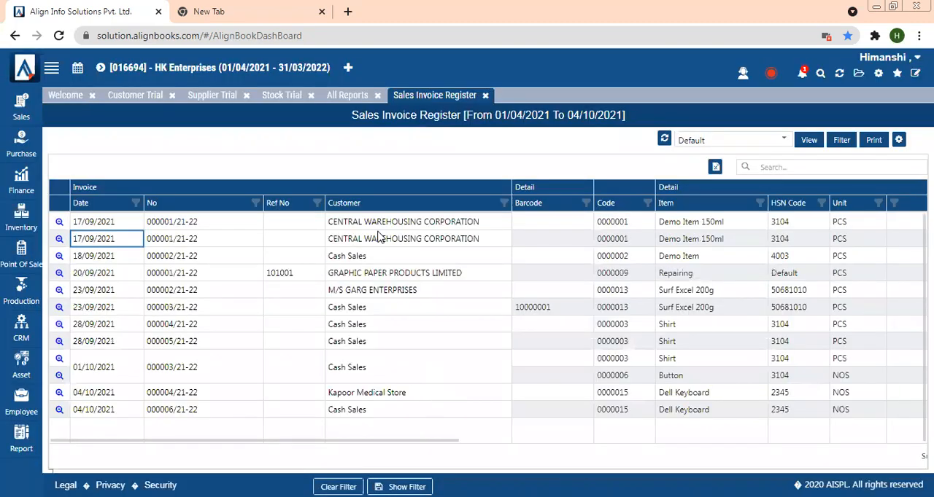
# - Filter the Sales Invoice Register by the item Surf Excel 200g and view the result
pyautogui.moveTo(348, 443); pyautogui.dragTo(454, 431)
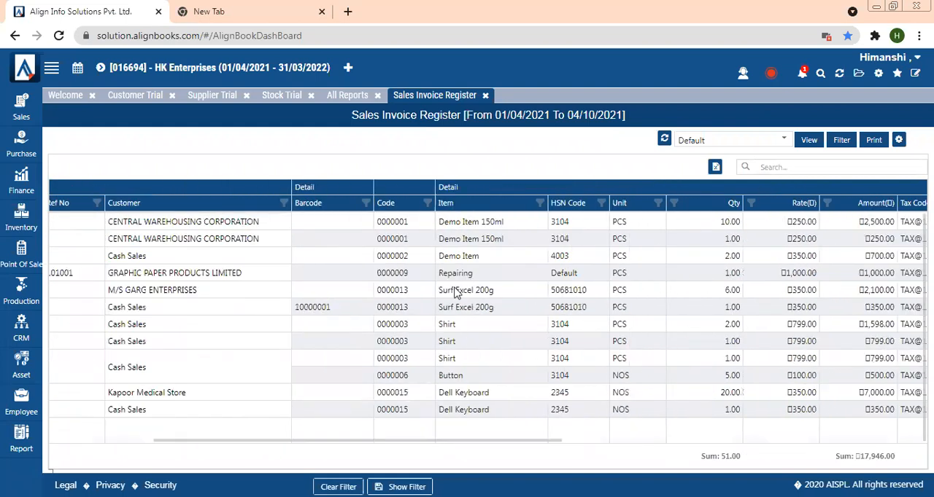
pyautogui.moveTo(438, 291); pyautogui.dragTo(493, 294)
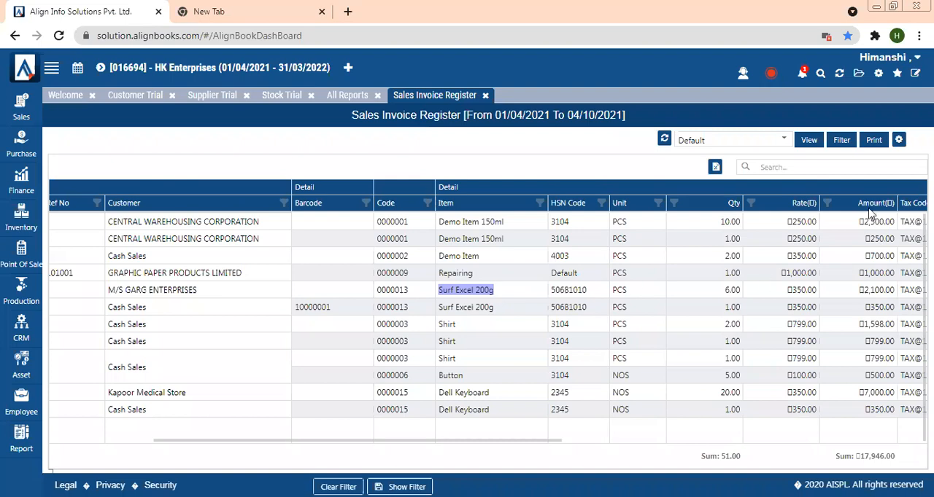
pyautogui.click(841, 140)
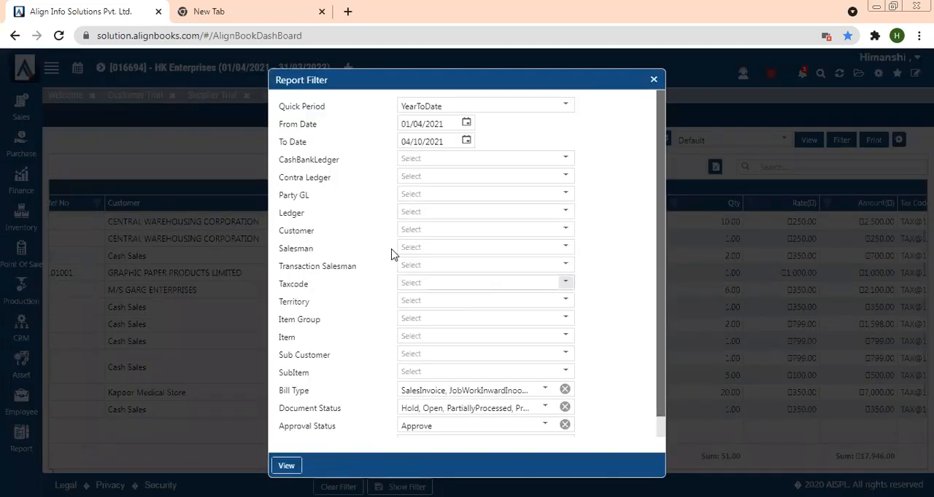
pyautogui.click(410, 335)
pyautogui.click(613, 94)
pyautogui.write('surf')
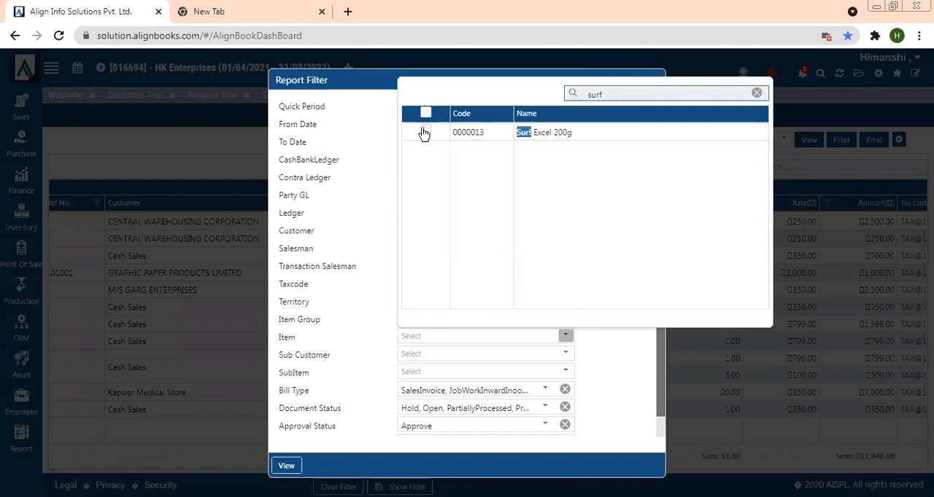
pyautogui.click(425, 133)
pyautogui.click(290, 470)
pyautogui.click(287, 468)
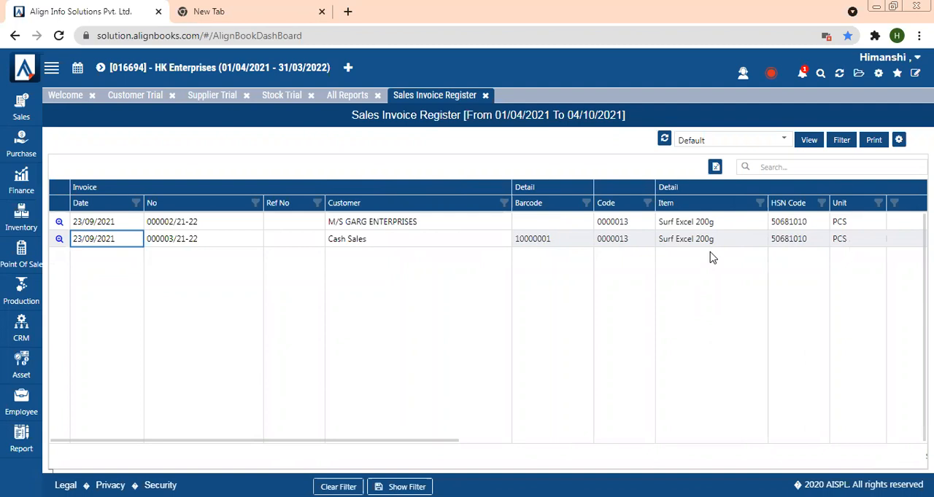
pyautogui.click(841, 141)
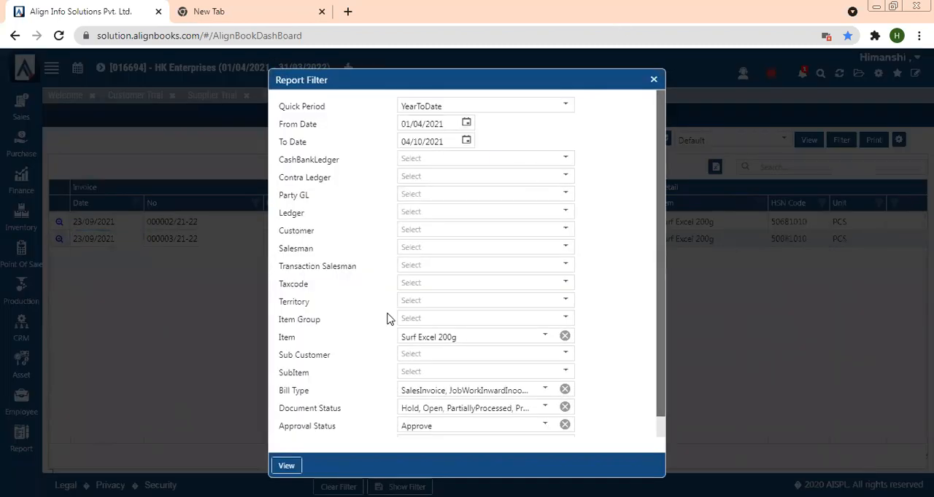
pyautogui.moveTo(271, 208); pyautogui.dragTo(297, 210)
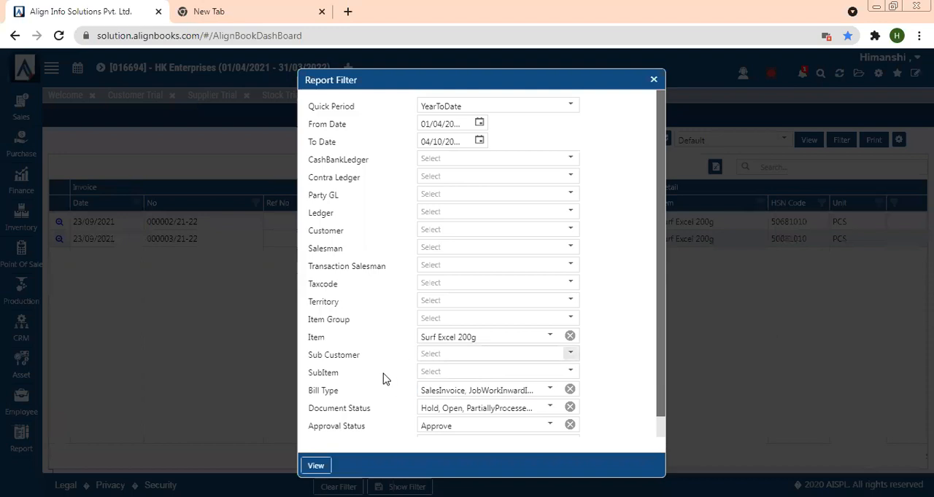
pyautogui.click(653, 80)
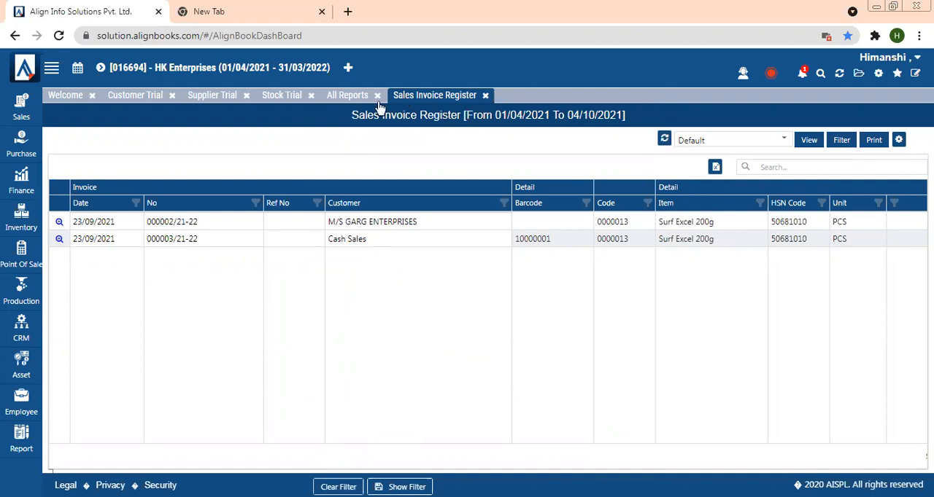
# - Open the Purchase Invoice Register report and inspect the Item Type choices in its report filter
pyautogui.click(346, 95)
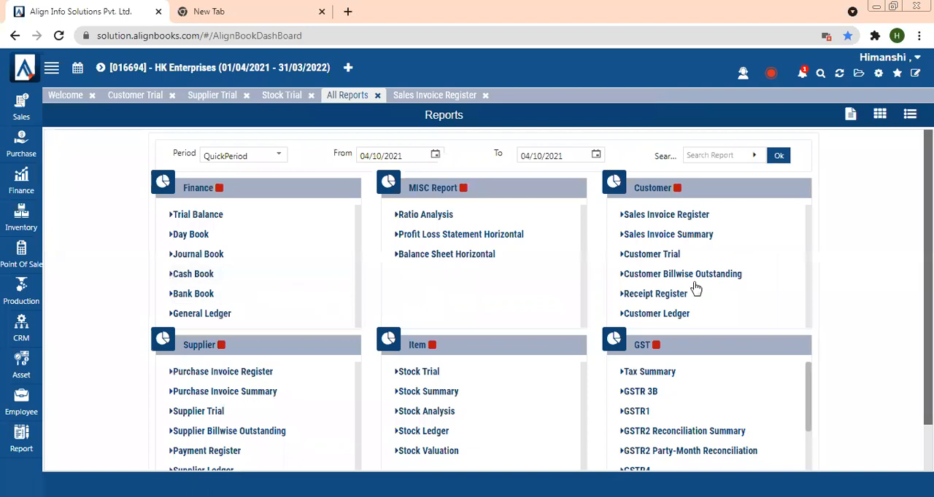
pyautogui.click(214, 378)
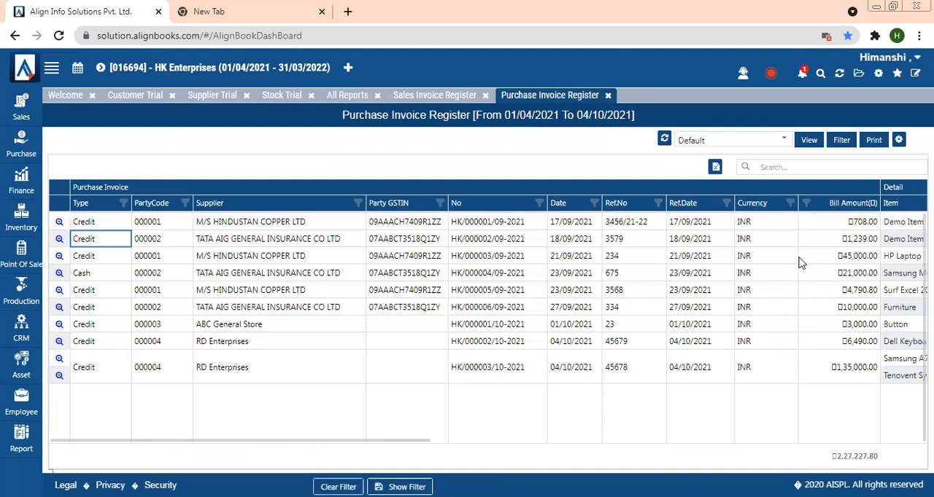
pyautogui.click(843, 141)
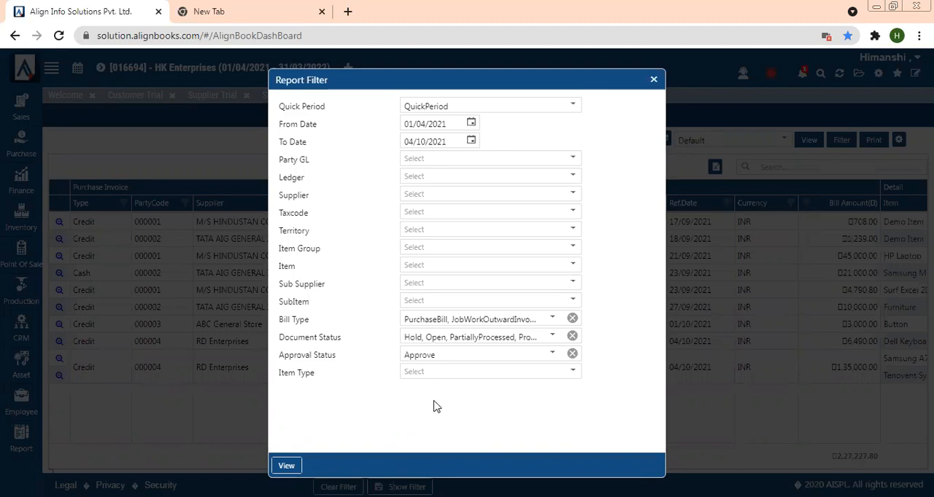
pyautogui.click(427, 371)
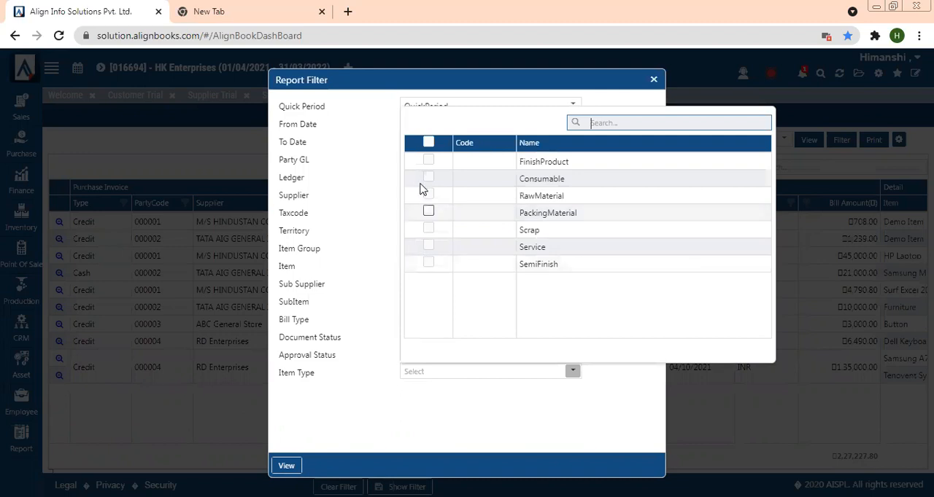
pyautogui.click(370, 283)
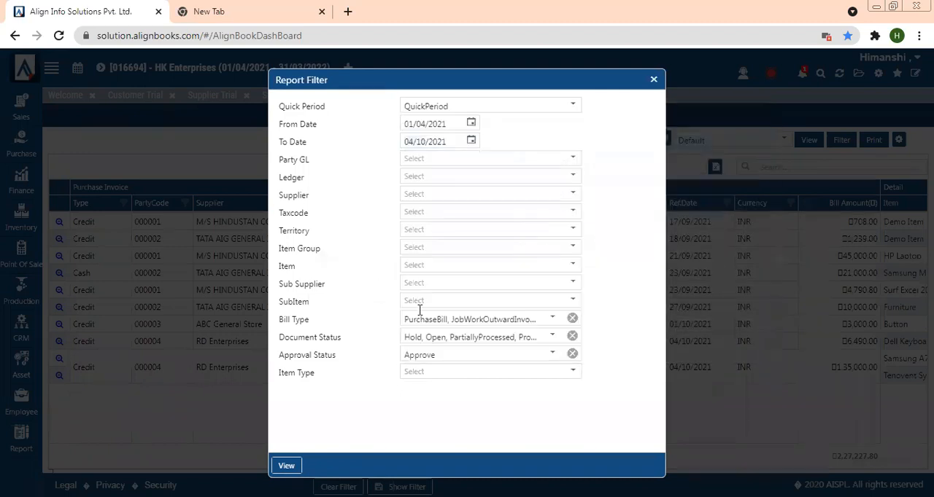
pyautogui.click(655, 81)
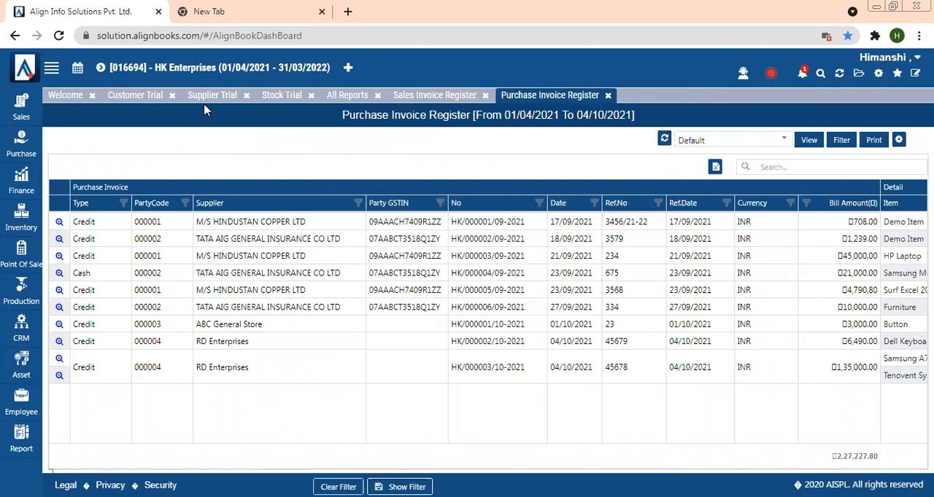
# - Filter the Purchase Invoice Register's PartyCode column to show only party 000004
pyautogui.click(186, 204)
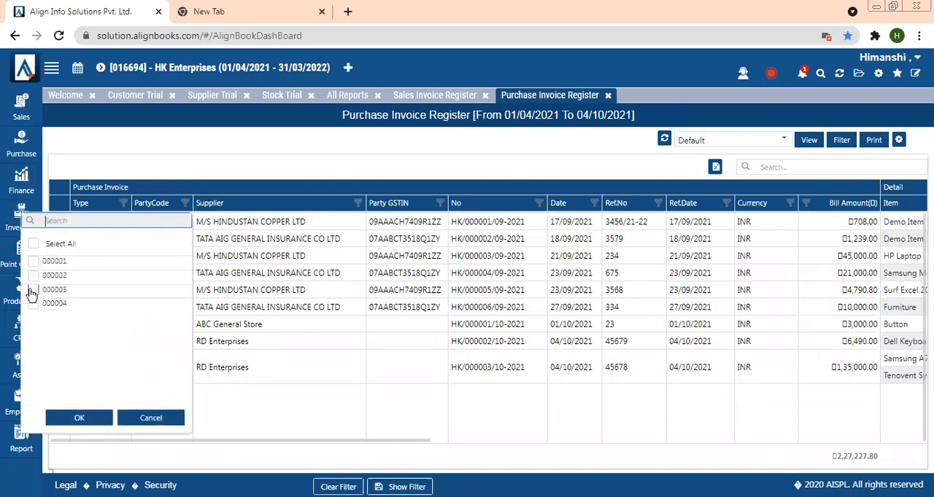
pyautogui.click(79, 418)
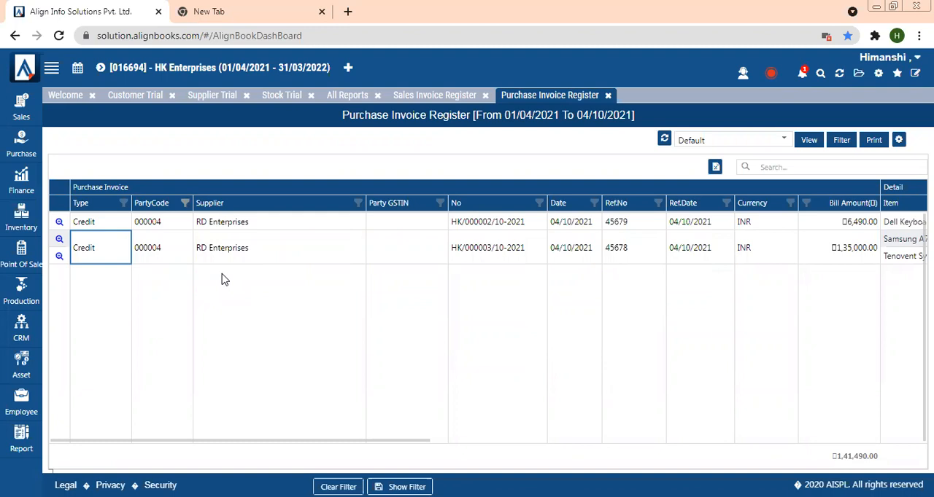
# - Review the Bill Type choices in the Purchase Invoice Register's report filter without changing them
pyautogui.click(841, 140)
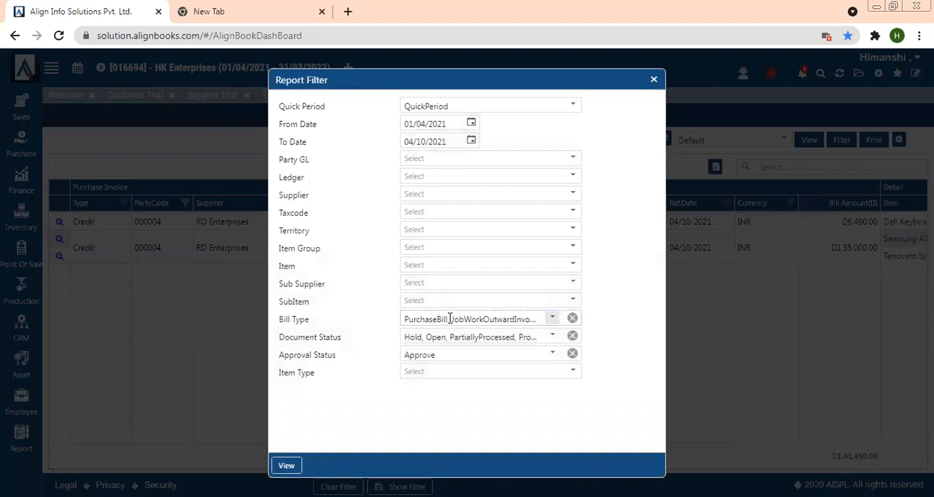
pyautogui.click(450, 319)
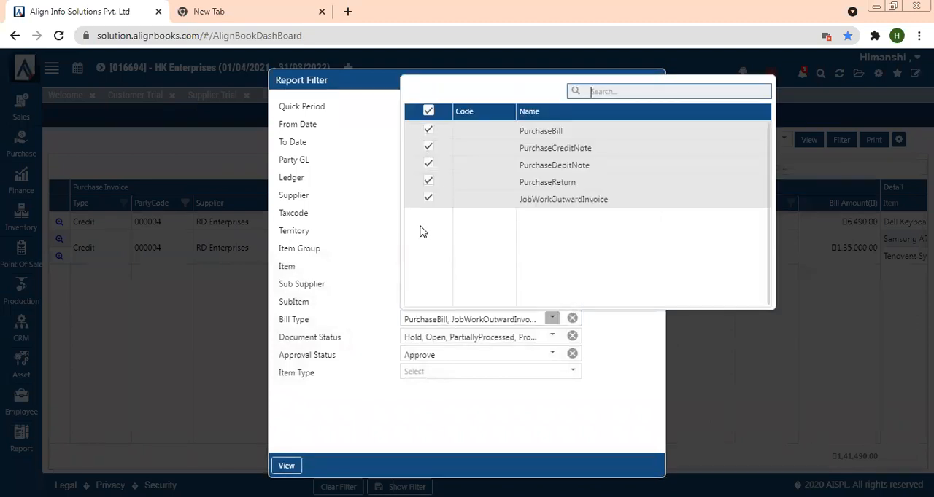
pyautogui.click(346, 324)
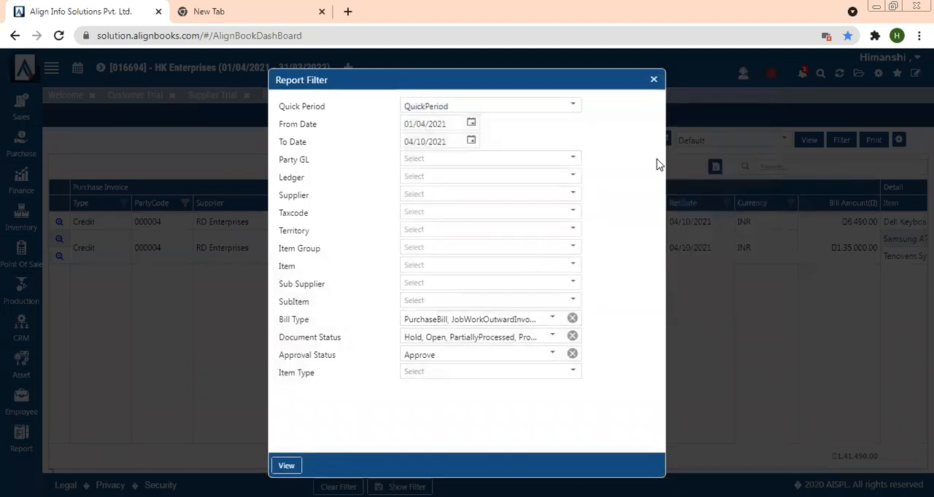
pyautogui.click(654, 79)
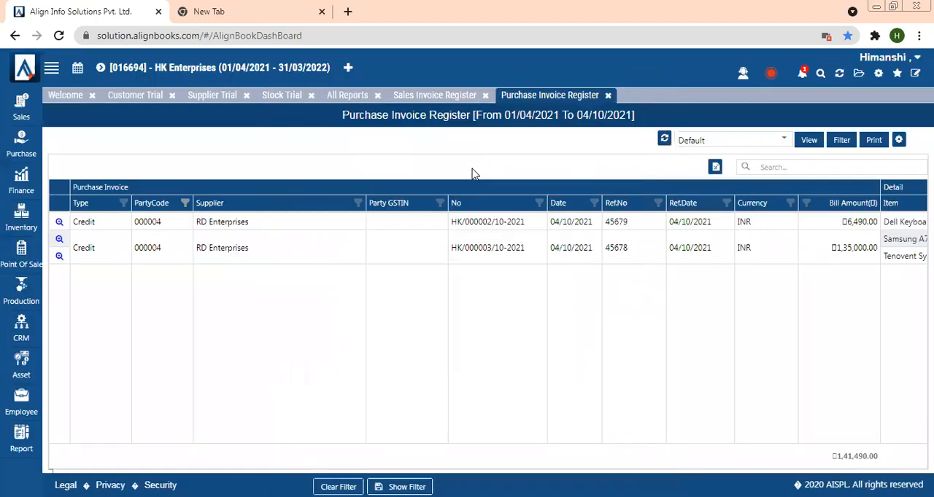
# - Open the GSTR1 report from the All Reports list
pyautogui.click(363, 96)
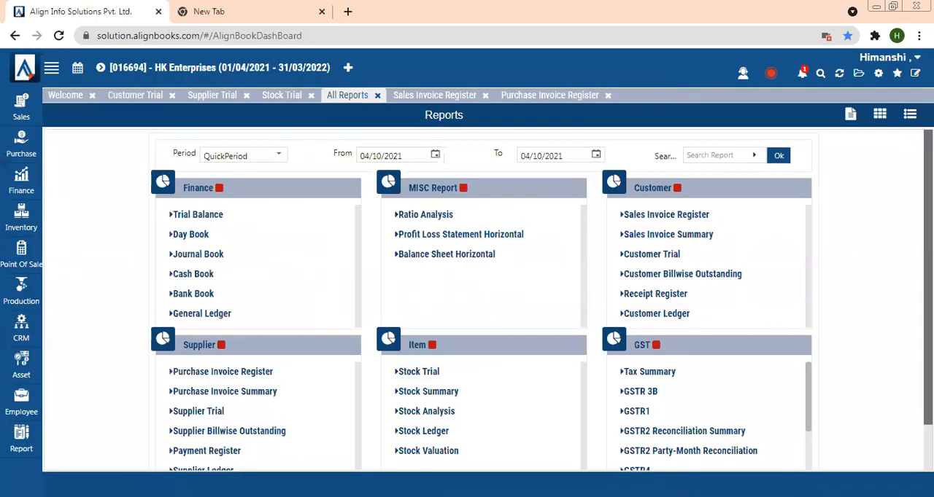
pyautogui.scroll(-2, 460, 380)
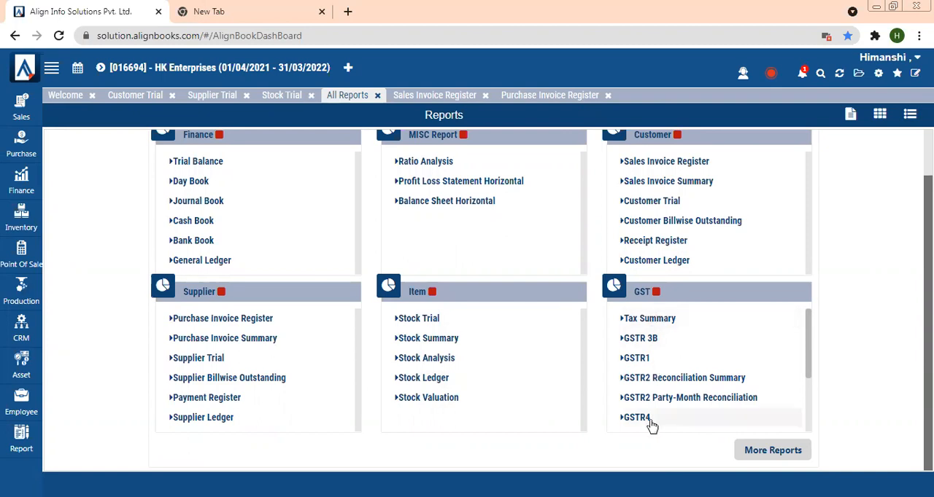
pyautogui.click(637, 359)
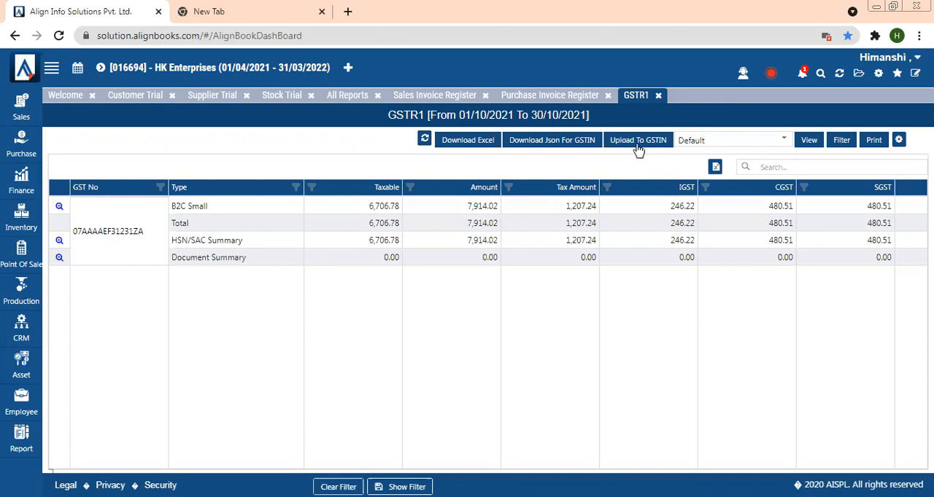
# - Upload the GSTR1 data to the GSTN server, confirming both upload prompts
pyautogui.click(638, 149)
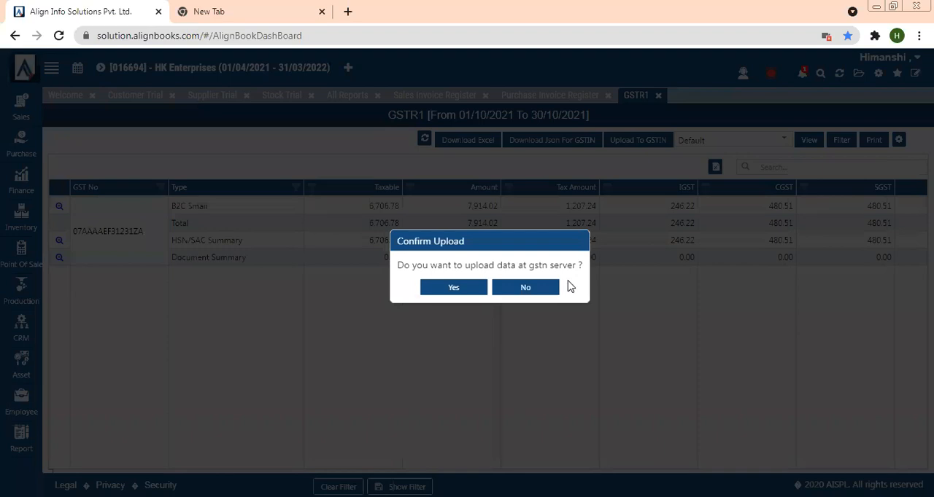
pyautogui.click(461, 287)
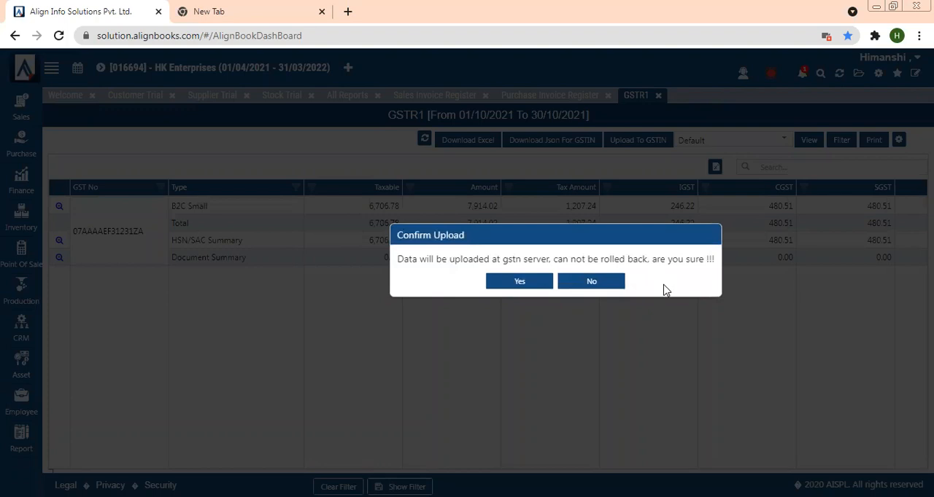
pyautogui.click(504, 289)
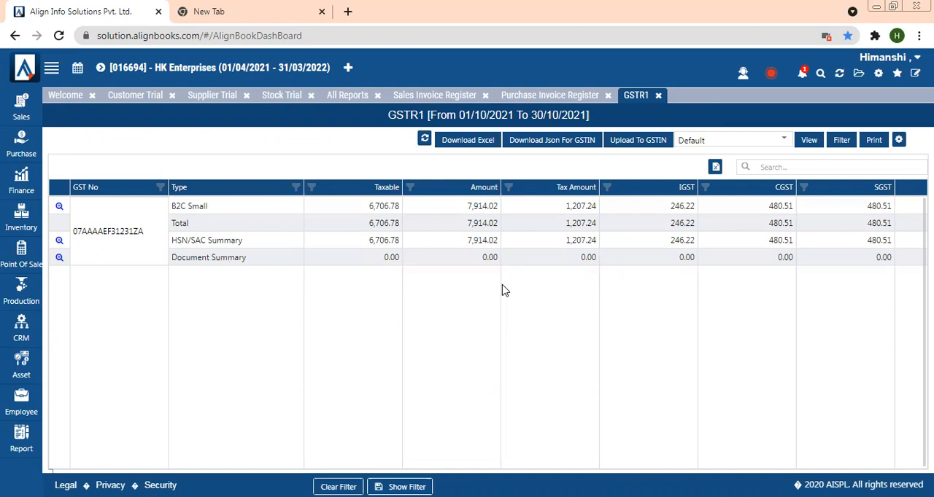
# - Open the GSTR 3B report, choose the company's GST number, and preview the generated form
pyautogui.click(335, 95)
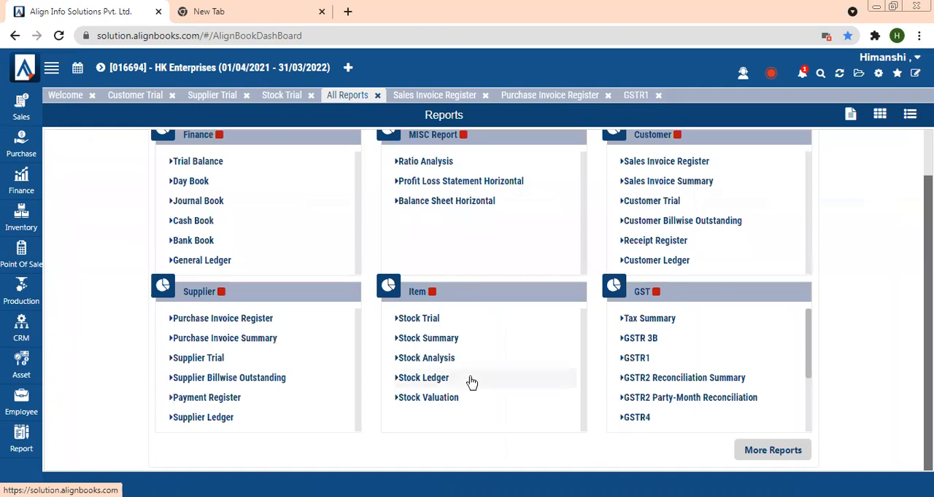
pyautogui.click(652, 347)
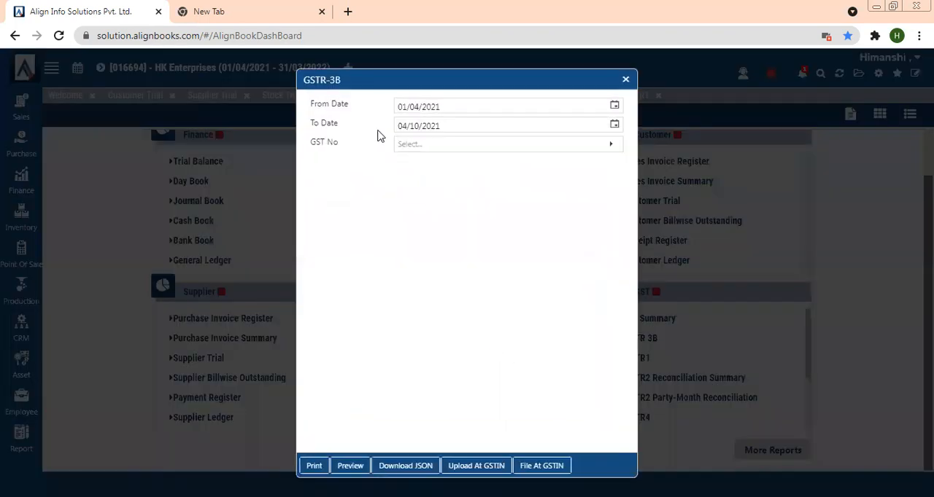
pyautogui.click(410, 148)
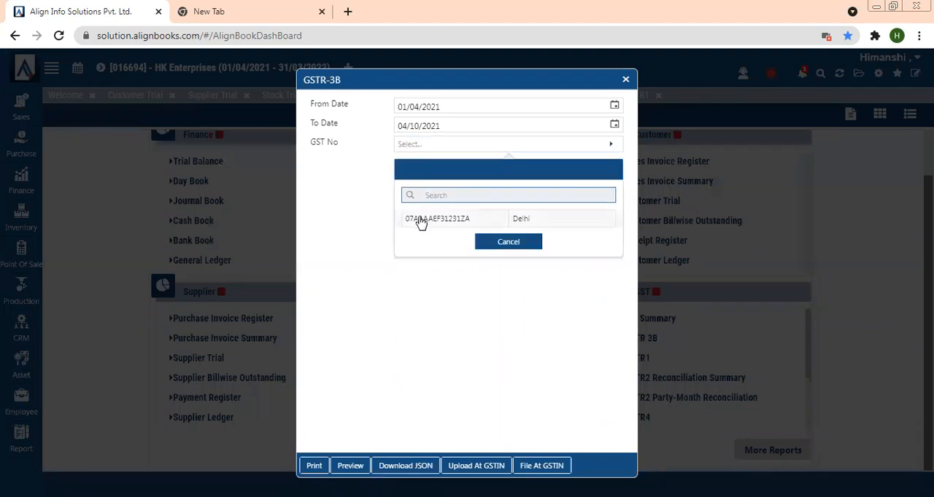
pyautogui.click(418, 219)
pyautogui.click(350, 466)
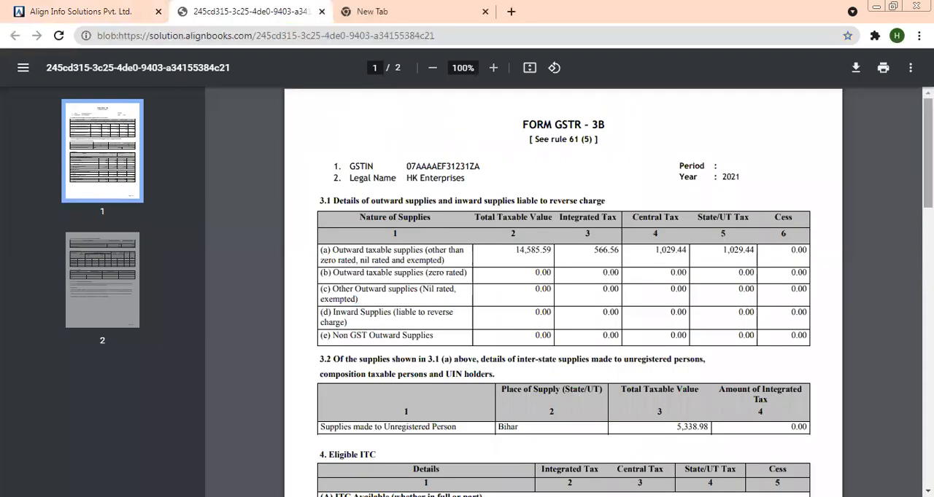
pyautogui.moveTo(927, 154); pyautogui.dragTo(625, 121)
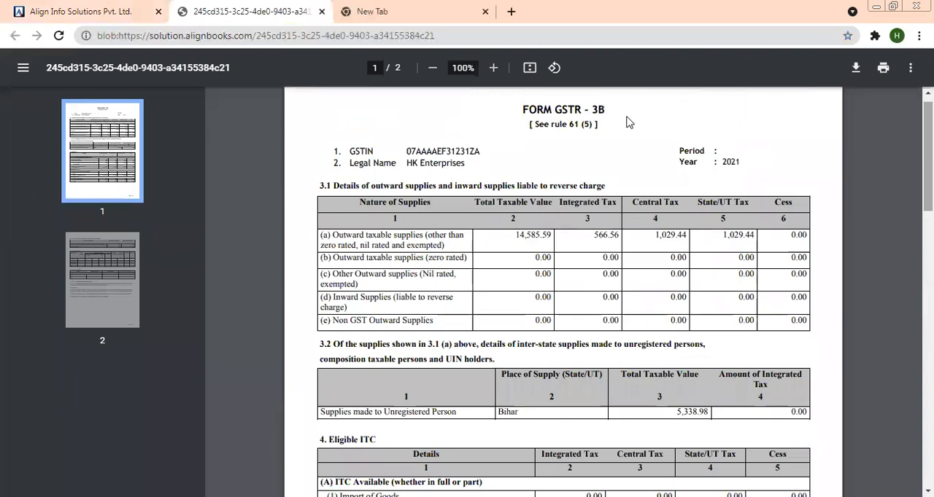
# - Return to the GSTR-3B dialog and download the return as a JSON file
pyautogui.click(143, 11)
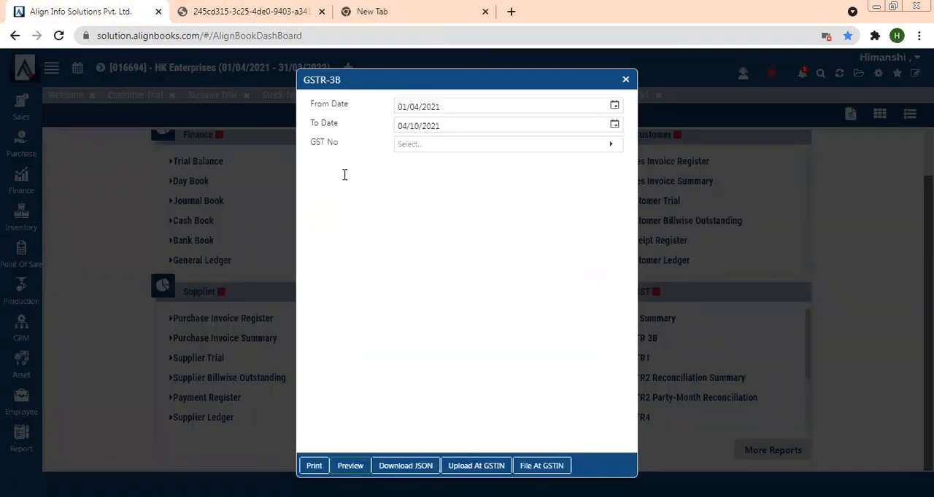
pyautogui.click(416, 466)
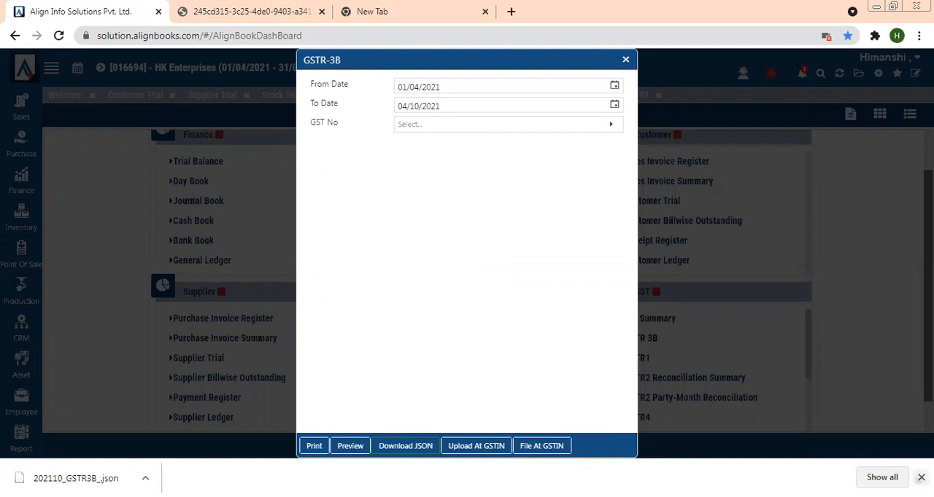
pyautogui.click(921, 477)
# - Decline filing GSTR-3B at GSTIN and close the GSTR-3B dialog
pyautogui.click(538, 467)
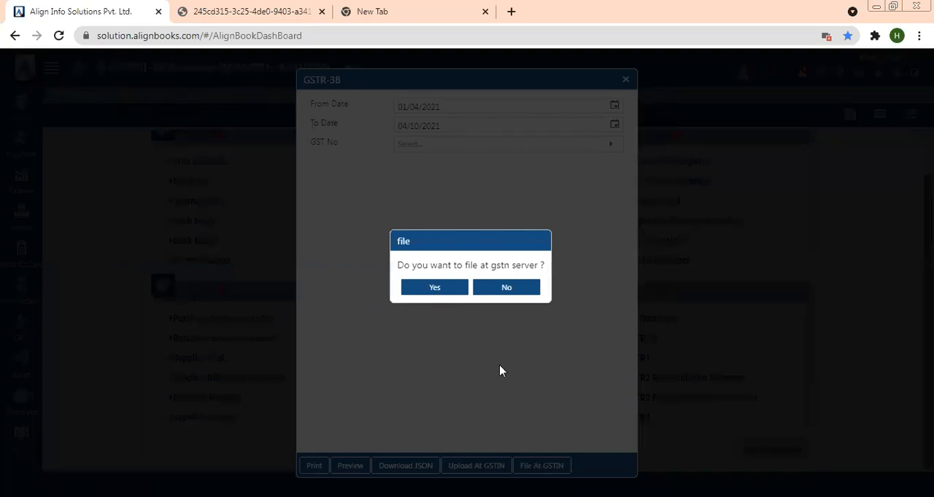
pyautogui.click(502, 292)
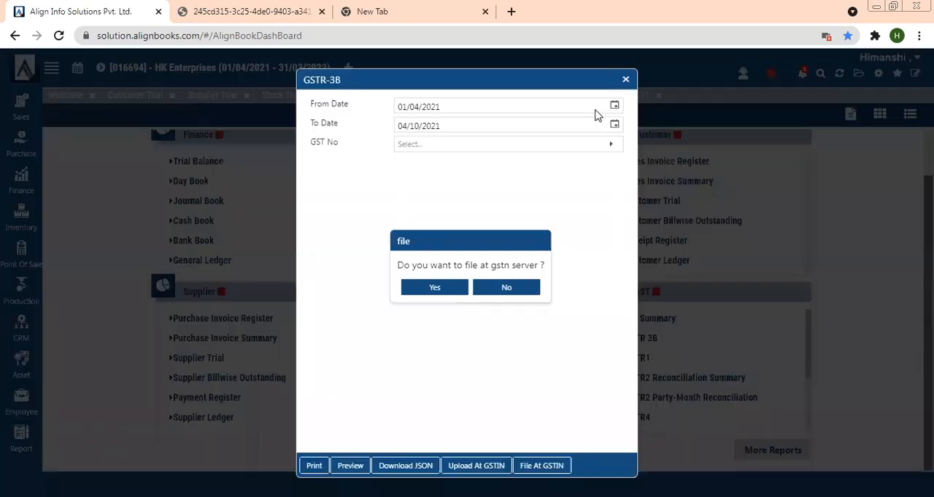
pyautogui.click(625, 80)
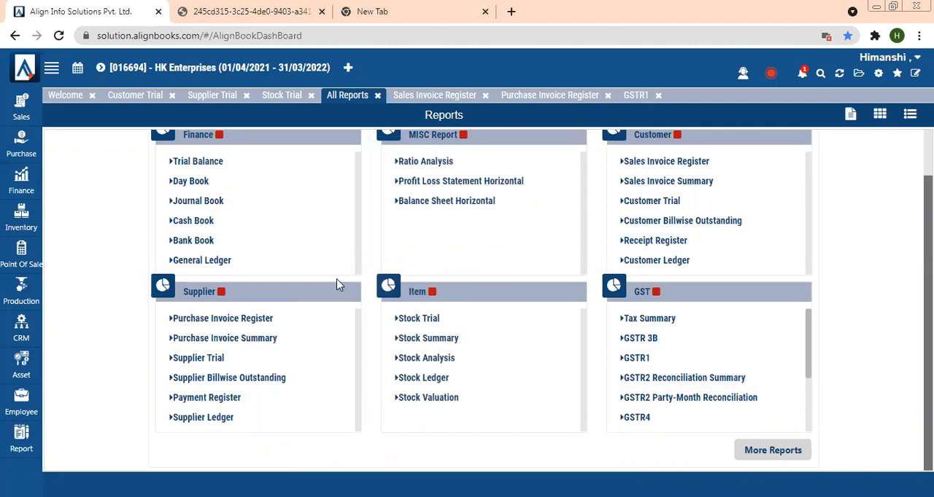
# - Open the Day Book report and scroll through its vouchers
pyautogui.click(187, 182)
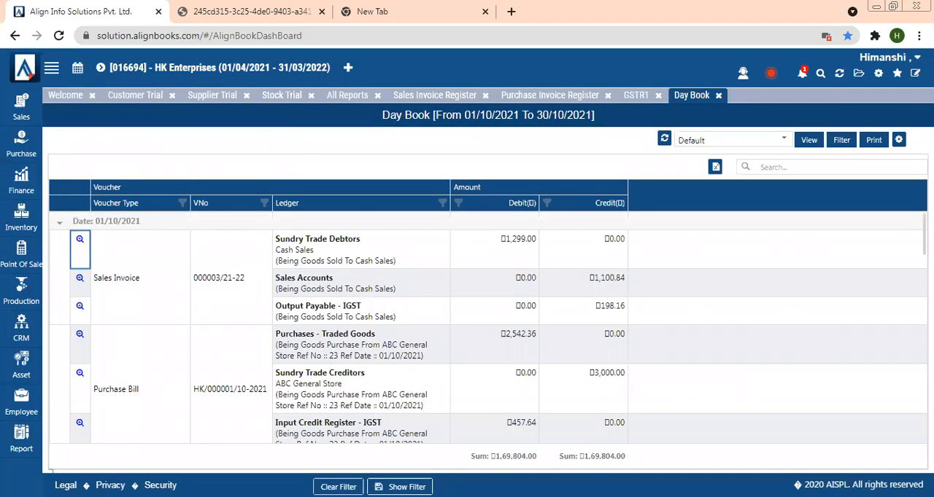
pyautogui.scroll(-6, 488, 327)
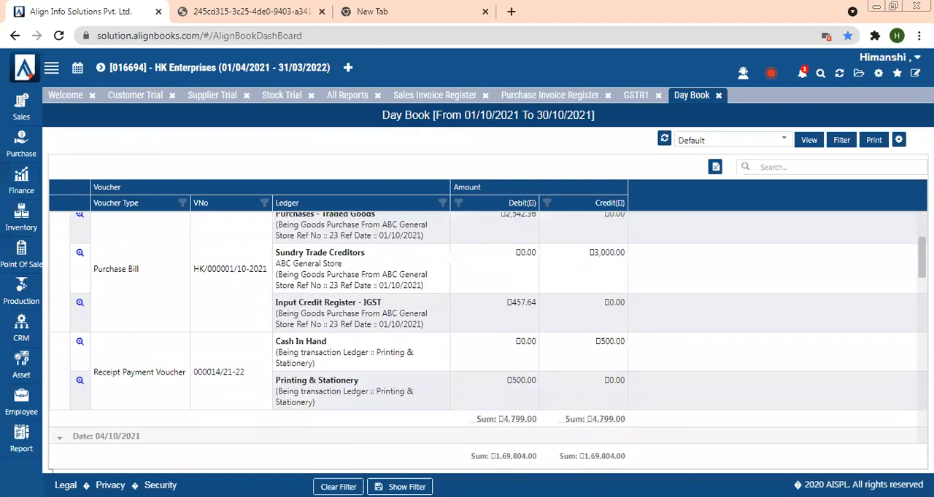
pyautogui.scroll(-5, 488, 327)
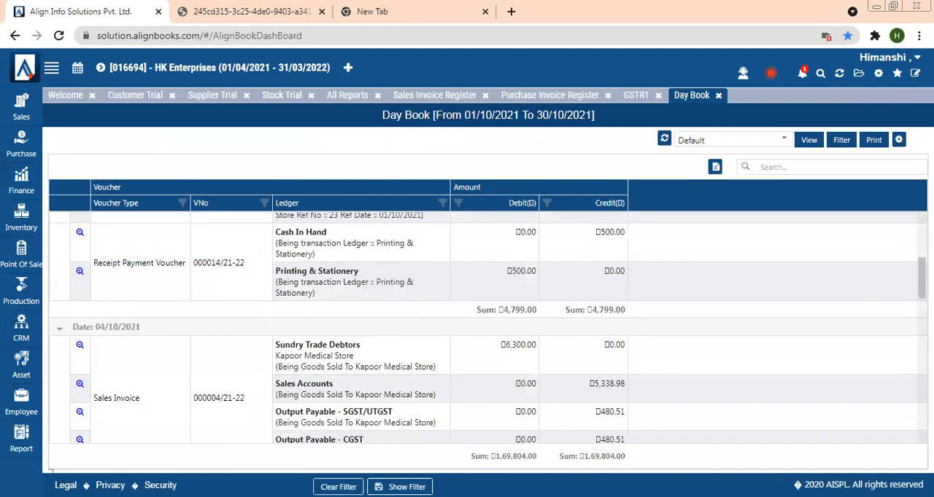
pyautogui.scroll(-8, 488, 327)
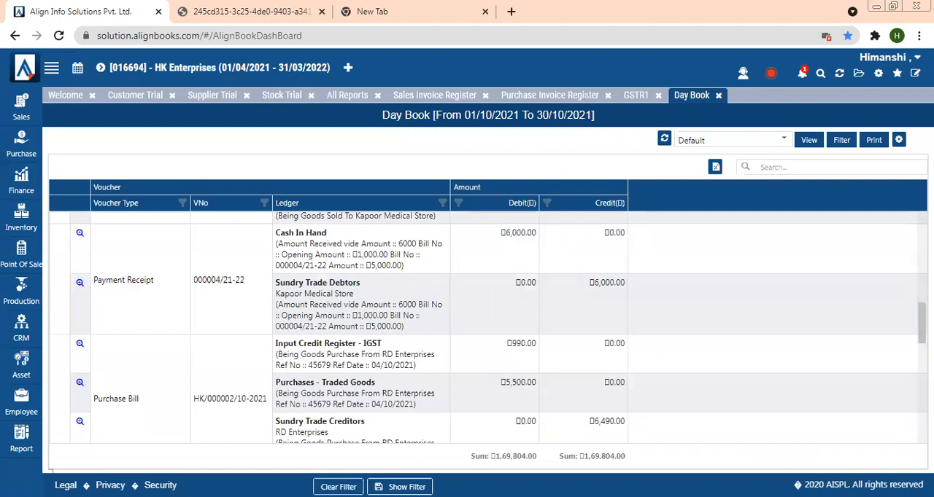
pyautogui.scroll(-1, 488, 328)
pyautogui.scroll(8, 488, 327)
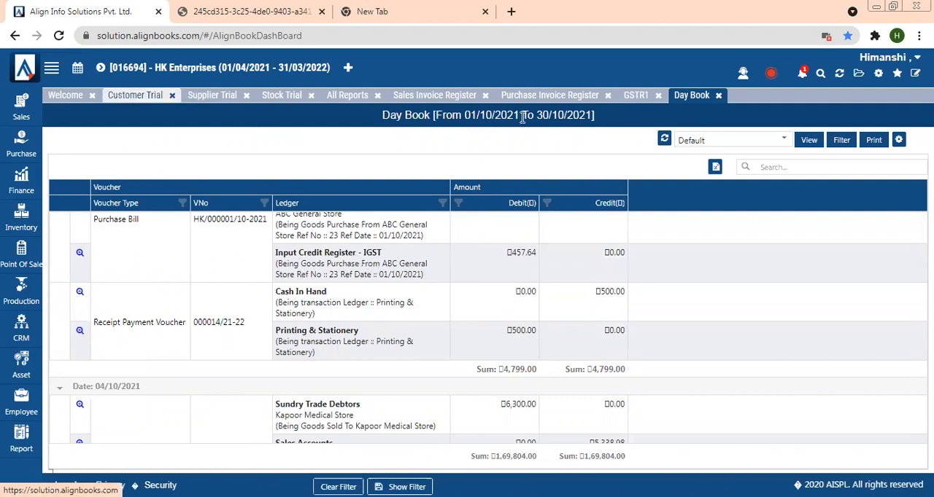
# - Open the Bank Book report from the All Reports list
pyautogui.click(367, 97)
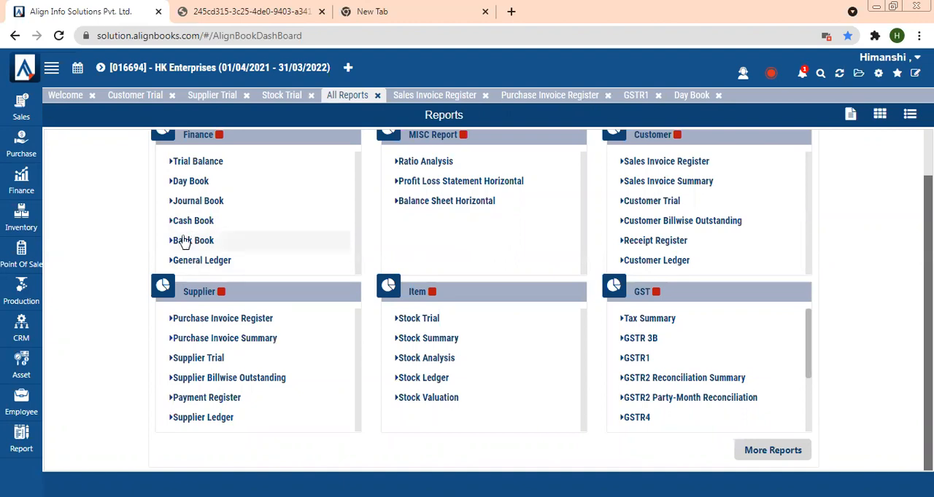
pyautogui.click(184, 240)
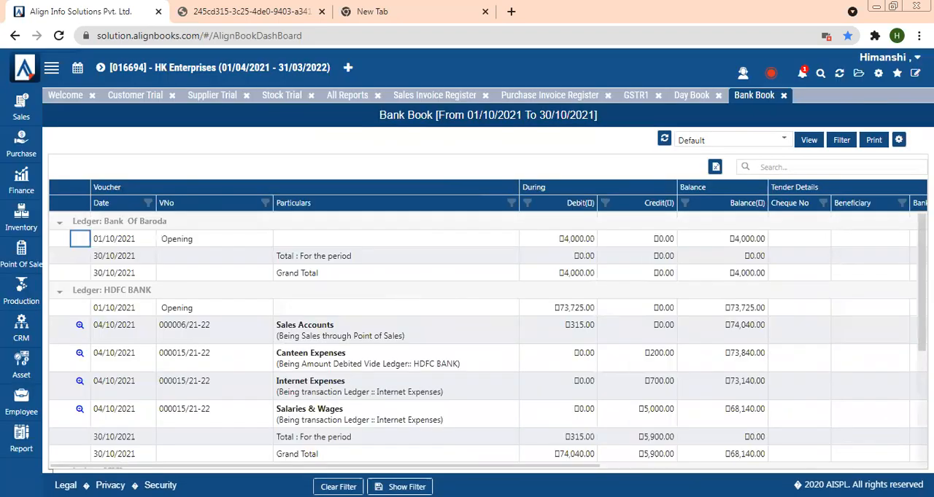
# - Filter the Bank Book to show only the ICICI cash/bank ledger
pyautogui.scroll(-5, 488, 340)
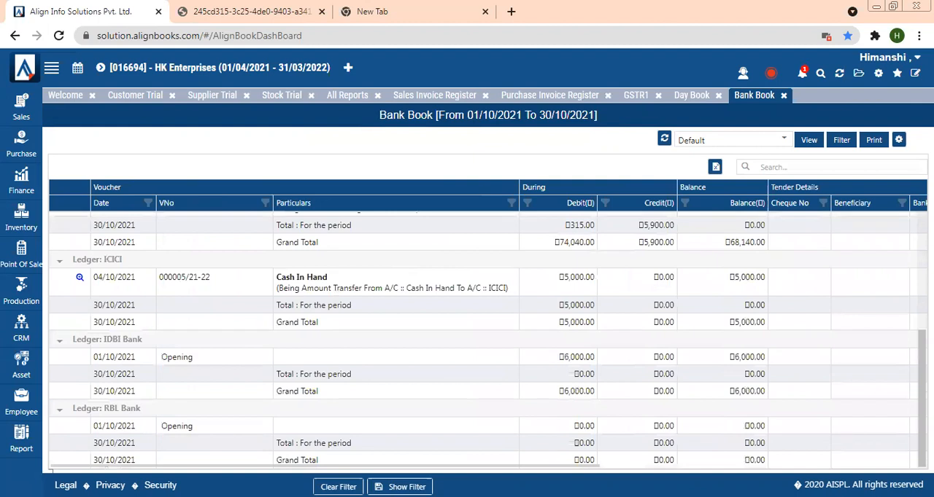
pyautogui.scroll(4, 488, 340)
pyautogui.scroll(-2, 488, 340)
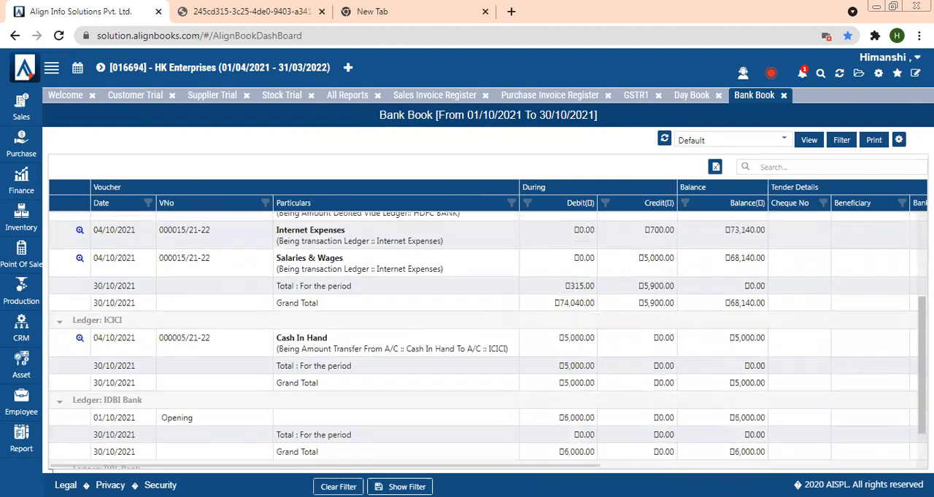
pyautogui.scroll(-1, 488, 340)
pyautogui.scroll(4, 488, 340)
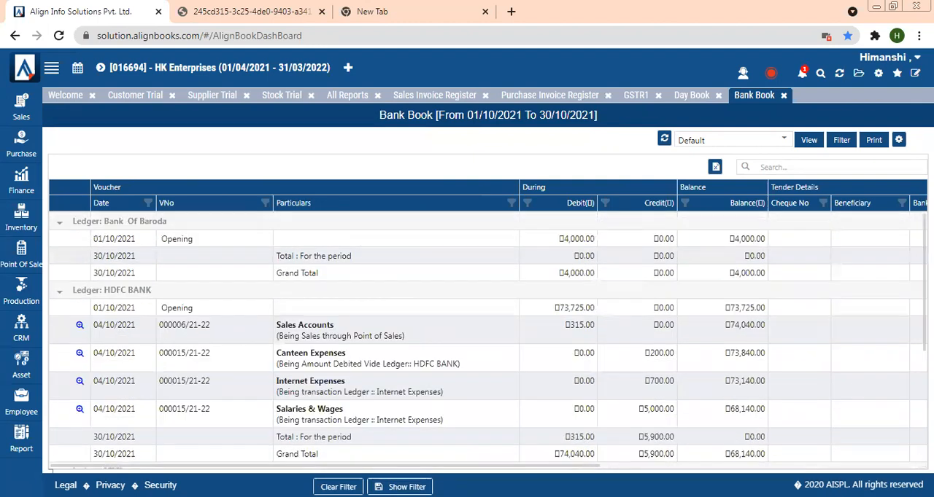
pyautogui.click(840, 143)
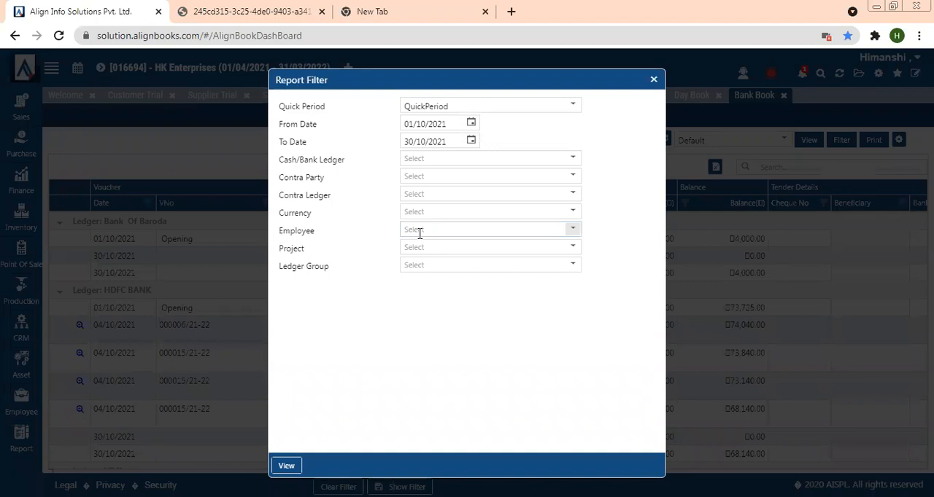
pyautogui.click(428, 162)
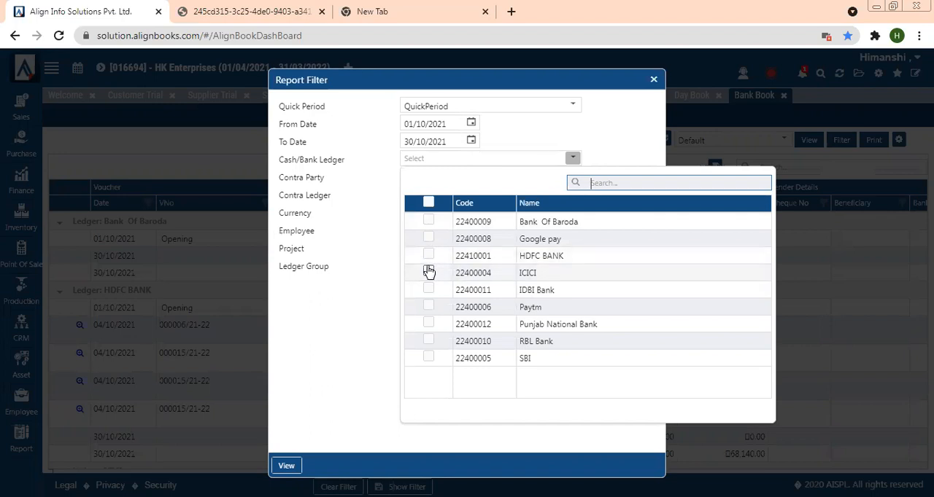
pyautogui.click(428, 272)
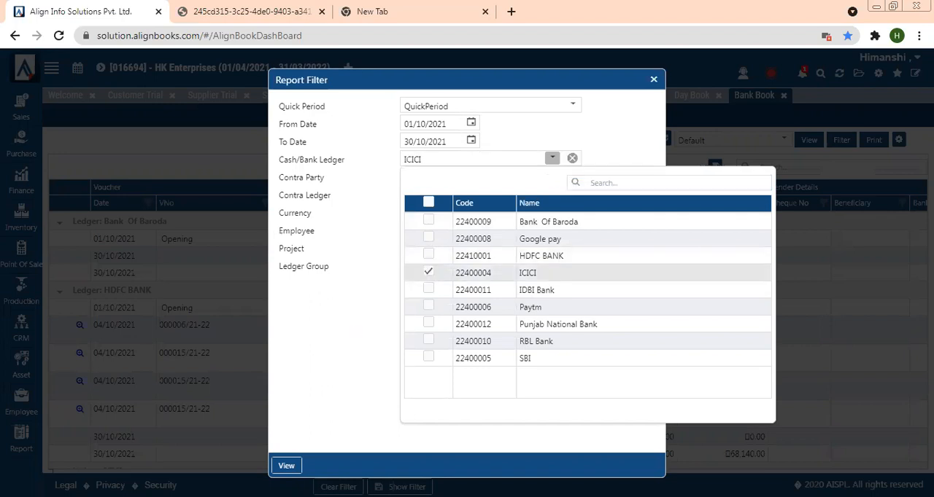
pyautogui.click(288, 469)
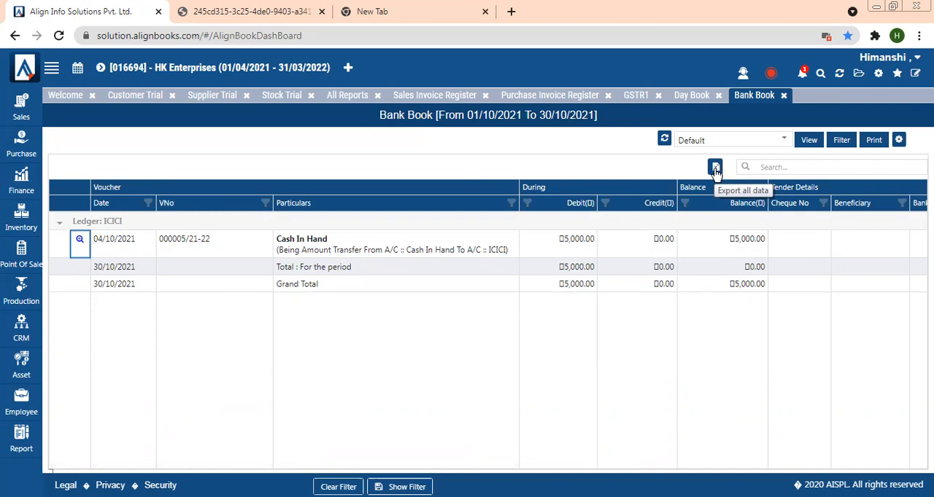
# - Open the Profit Loss Statement Horizontal report and refilter it to show amounts at ledger level
pyautogui.click(354, 97)
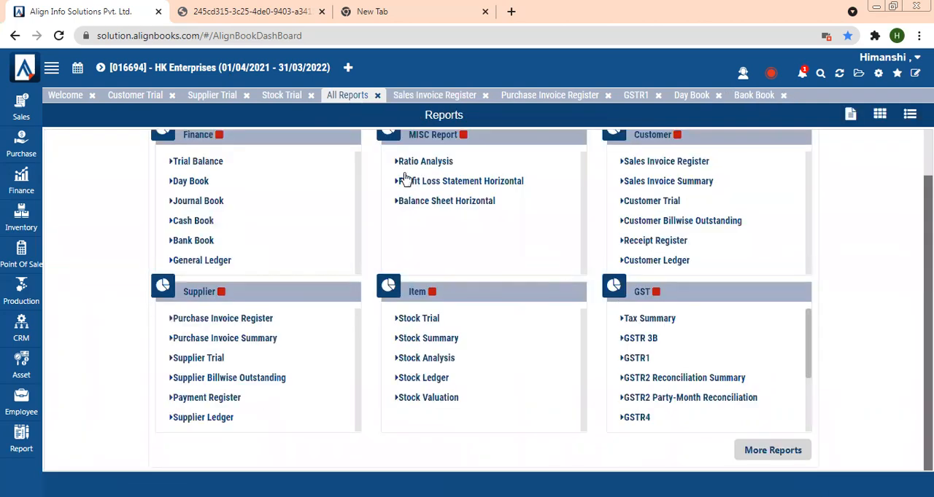
pyautogui.click(485, 182)
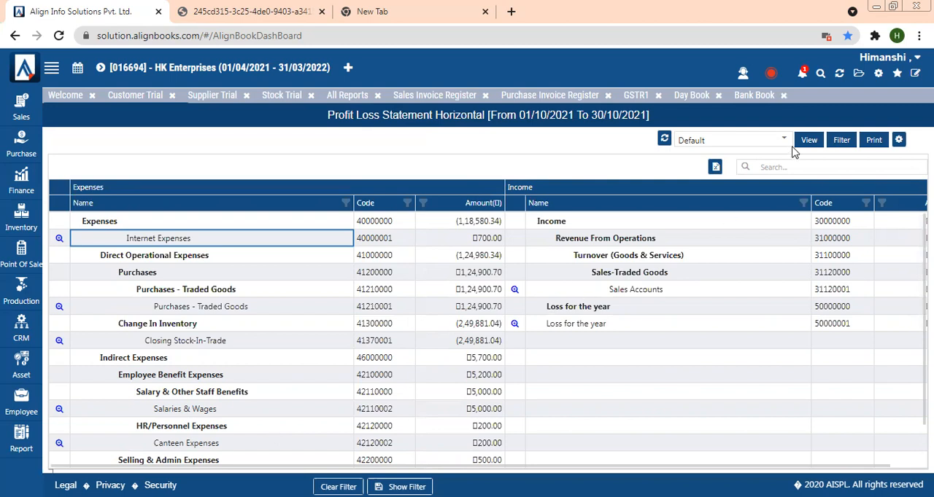
pyautogui.click(845, 143)
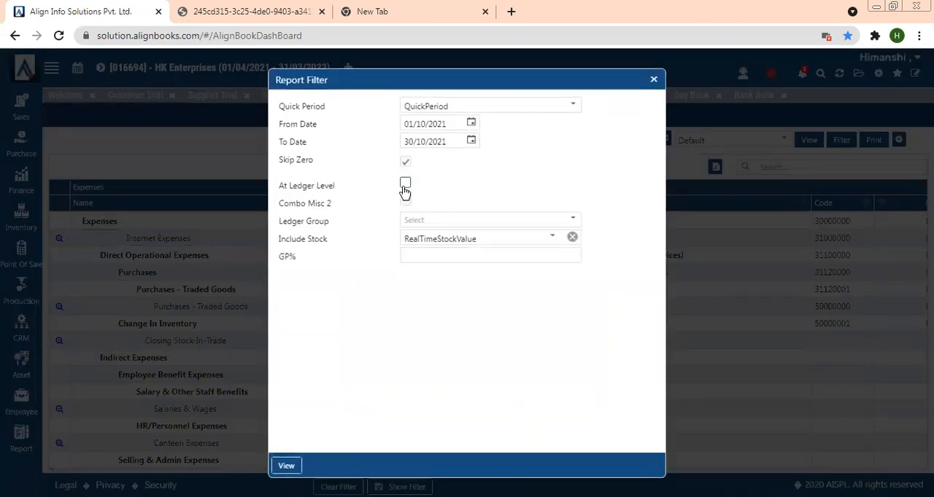
pyautogui.click(405, 186)
pyautogui.click(412, 466)
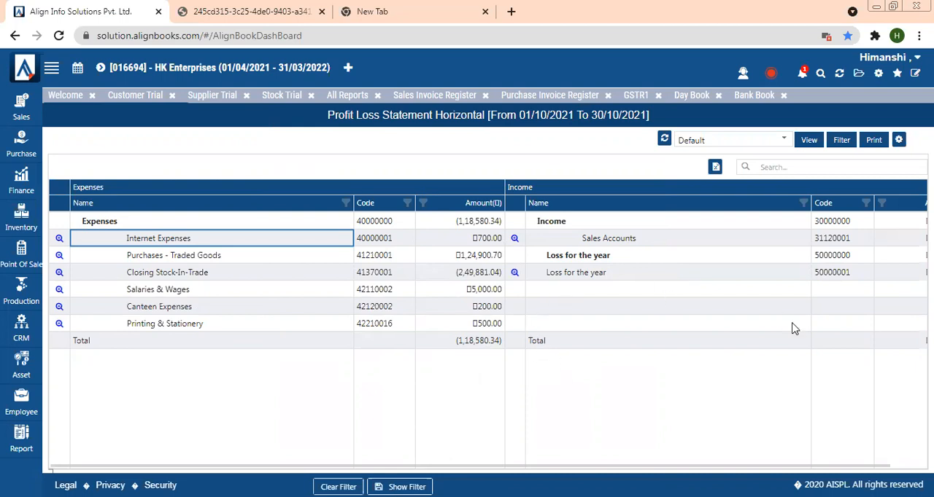
# - Open the full reports catalogue and expand the Sales Report folder under Customer/Sales
pyautogui.click(841, 140)
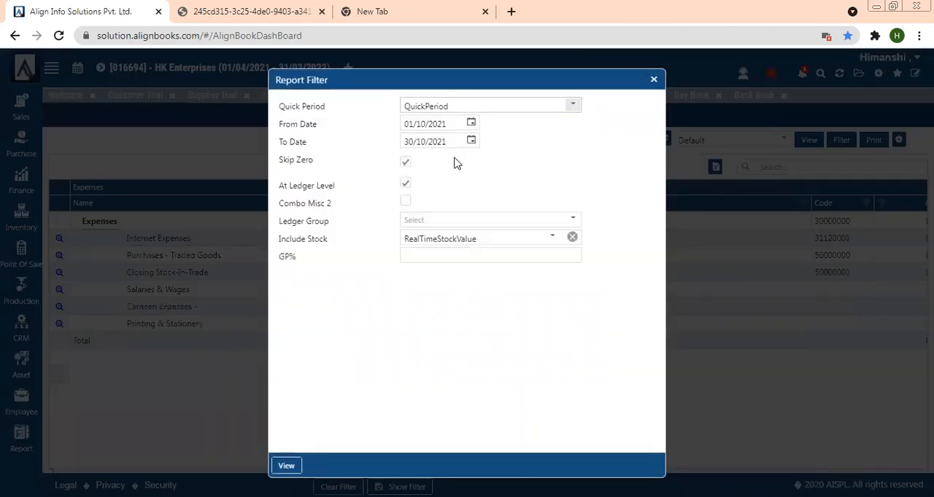
pyautogui.click(654, 80)
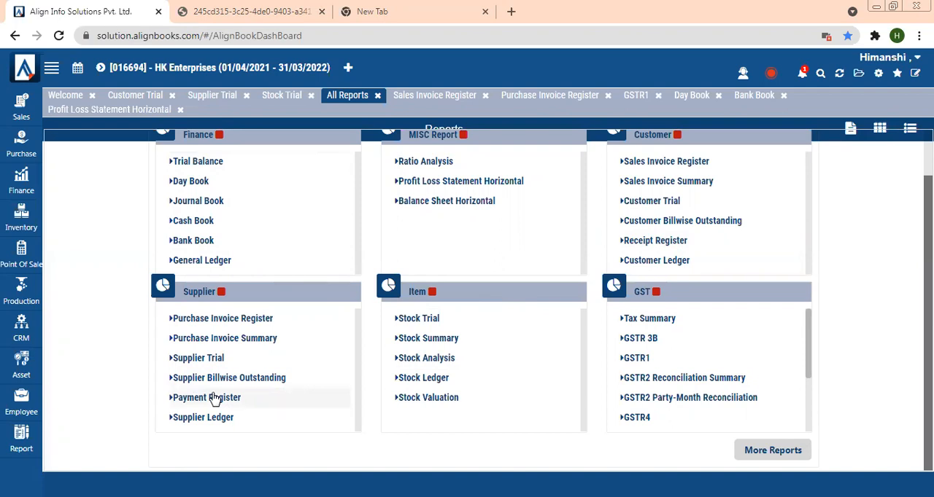
pyautogui.click(773, 451)
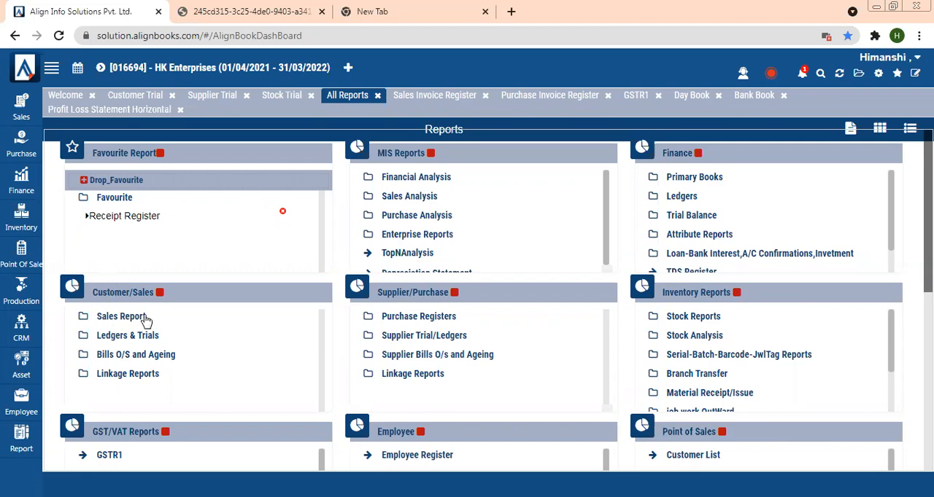
pyautogui.click(121, 316)
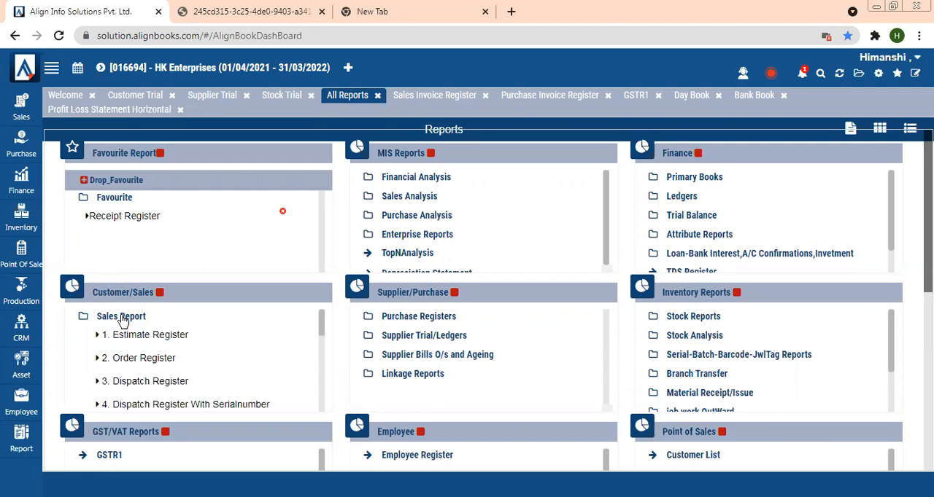
# - Browse the Customer/Sales report folders, expanding Ledgers & Trials and Bills O/s and Ageing
pyautogui.scroll(-1, 91, 318)
pyautogui.scroll(1, 92, 319)
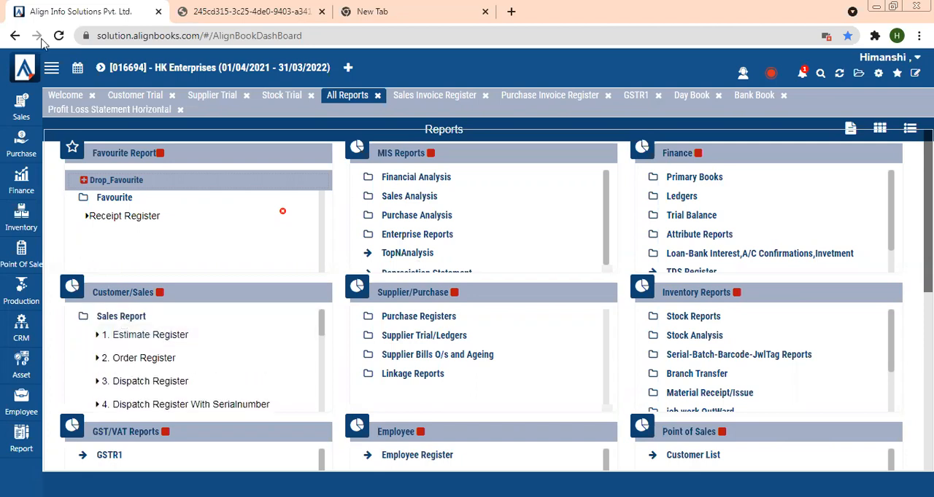
pyautogui.click(21, 110)
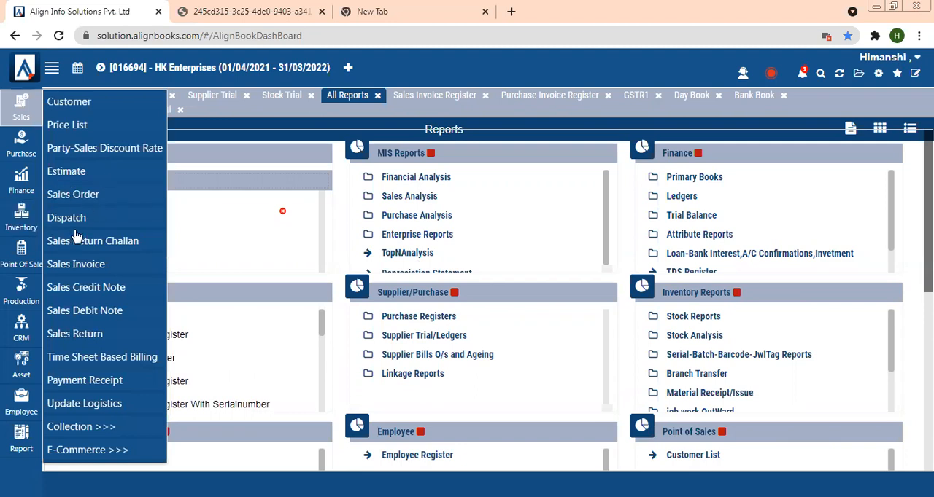
pyautogui.click(321, 321)
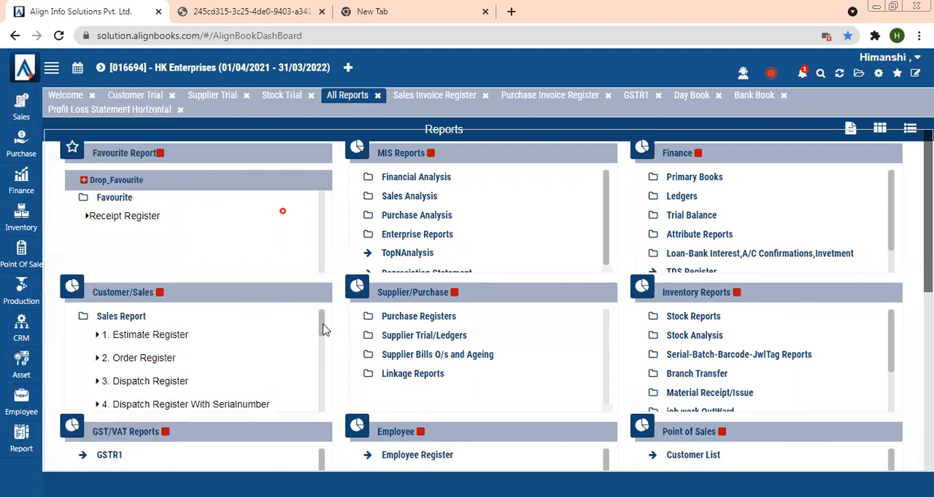
pyautogui.moveTo(321, 324); pyautogui.dragTo(321, 326)
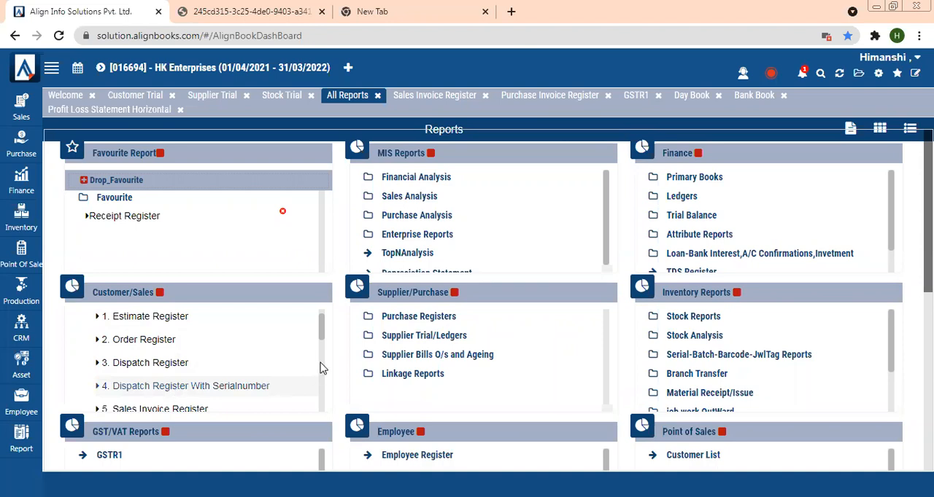
pyautogui.moveTo(321, 330); pyautogui.dragTo(323, 406)
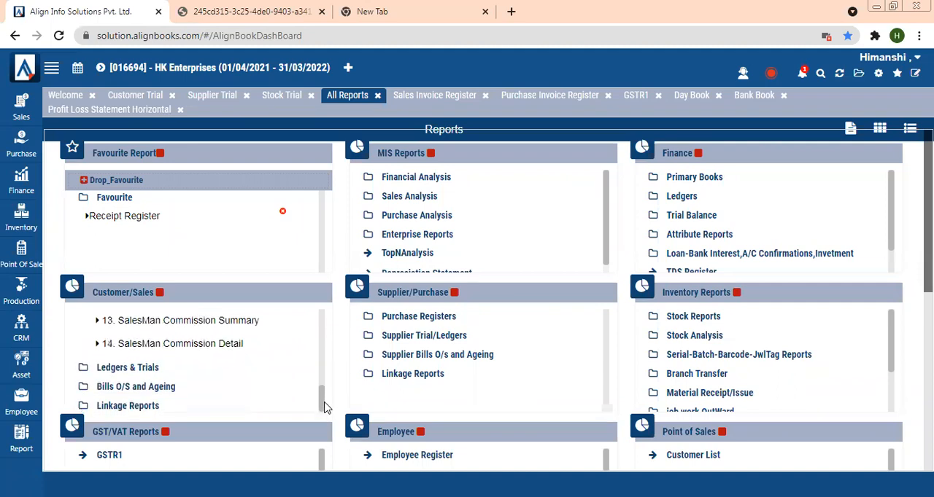
pyautogui.click(128, 368)
pyautogui.scroll(-4, 151, 375)
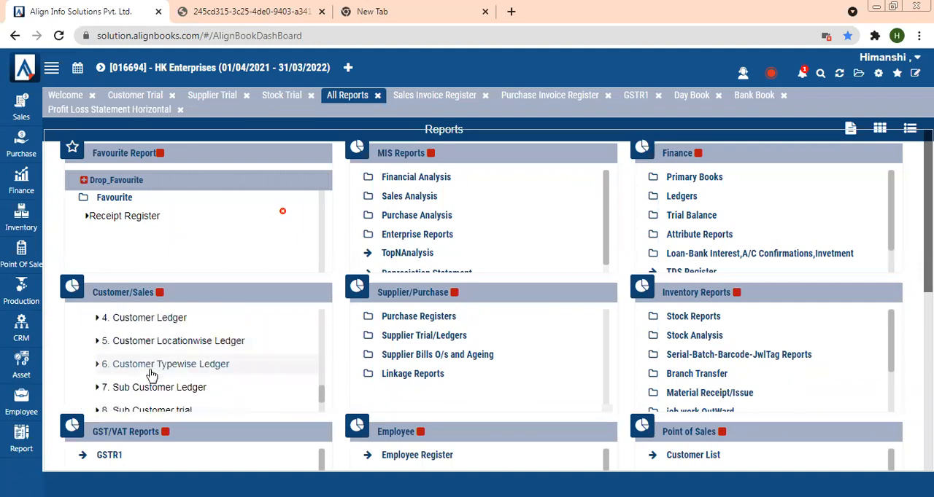
pyautogui.scroll(3, 151, 374)
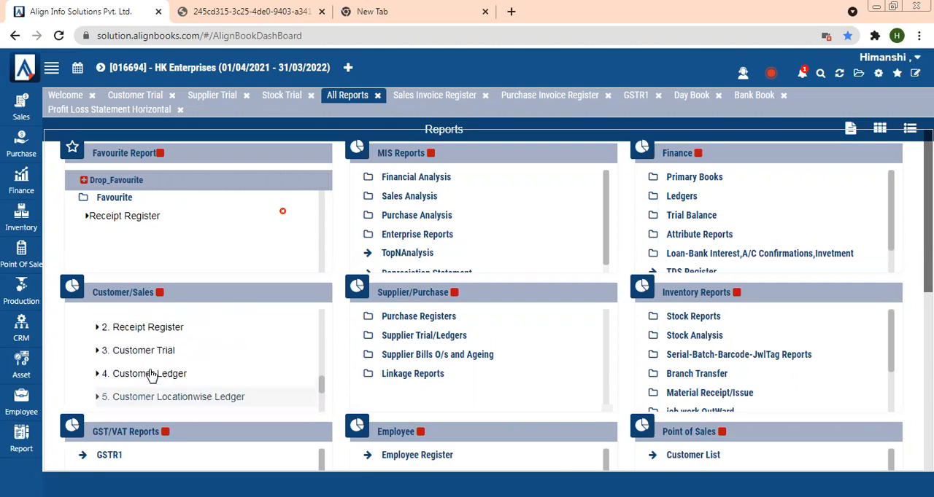
pyautogui.scroll(1, 151, 375)
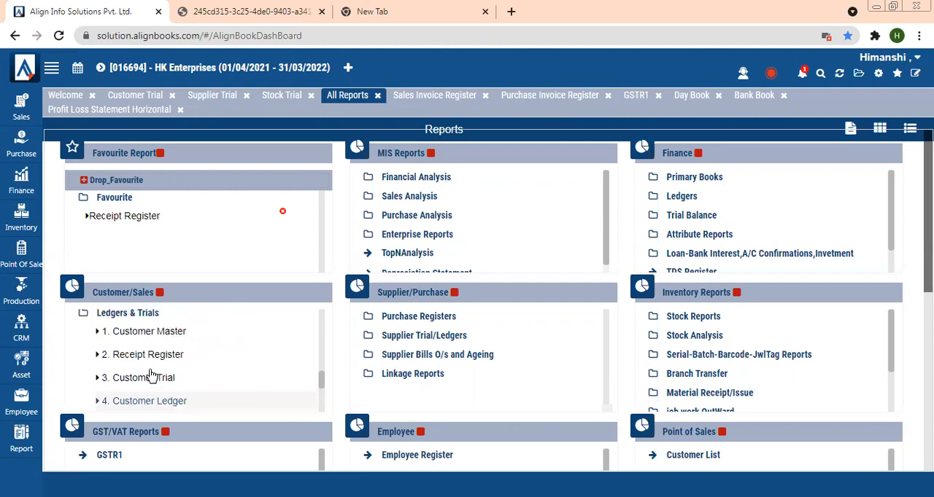
pyautogui.scroll(-5, 151, 374)
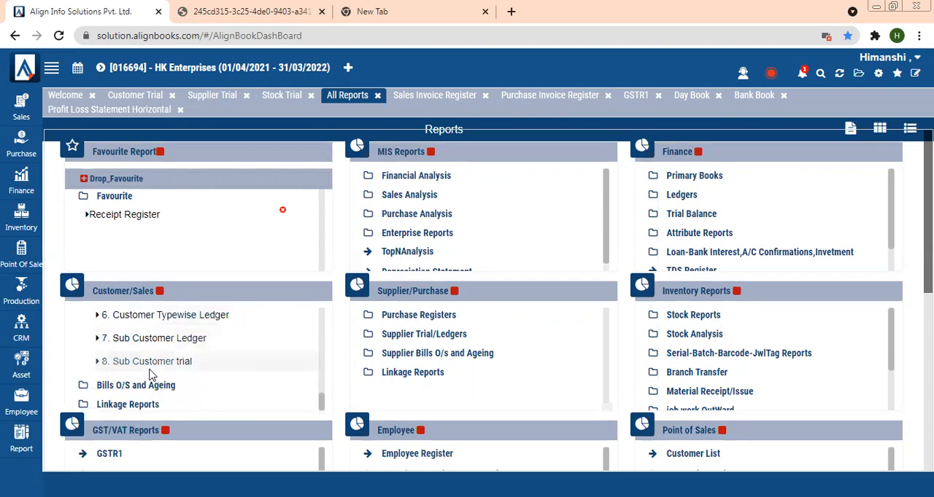
pyautogui.scroll(-1, 151, 374)
pyautogui.click(150, 359)
pyautogui.scroll(-1, 149, 365)
pyautogui.scroll(-3, 150, 365)
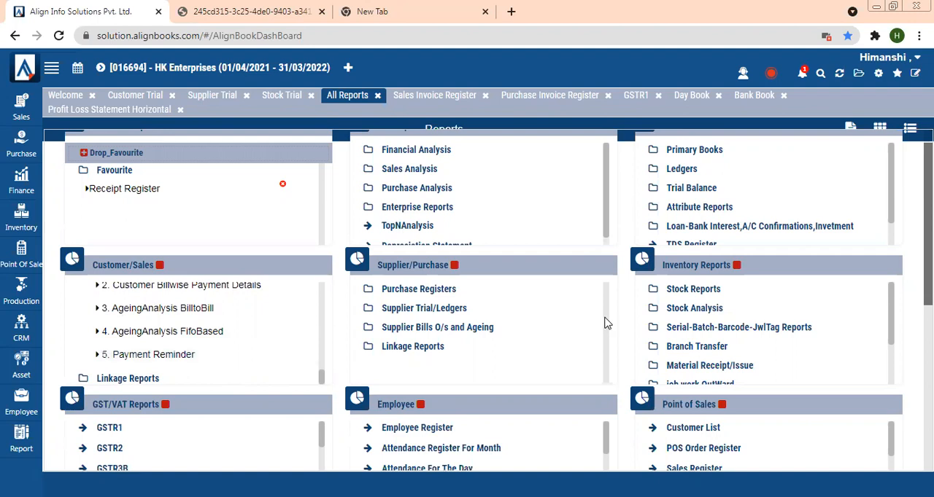
# - Browse the Supplier/Purchase folders and open the Payment Register report
pyautogui.click(401, 291)
pyautogui.scroll(-3, 401, 293)
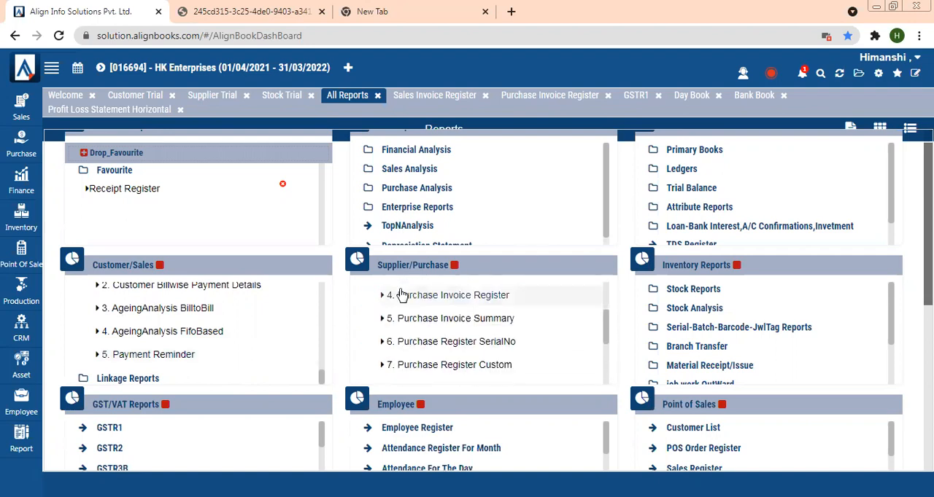
pyautogui.scroll(-2, 401, 293)
pyautogui.scroll(-3, 401, 293)
pyautogui.scroll(3, 401, 294)
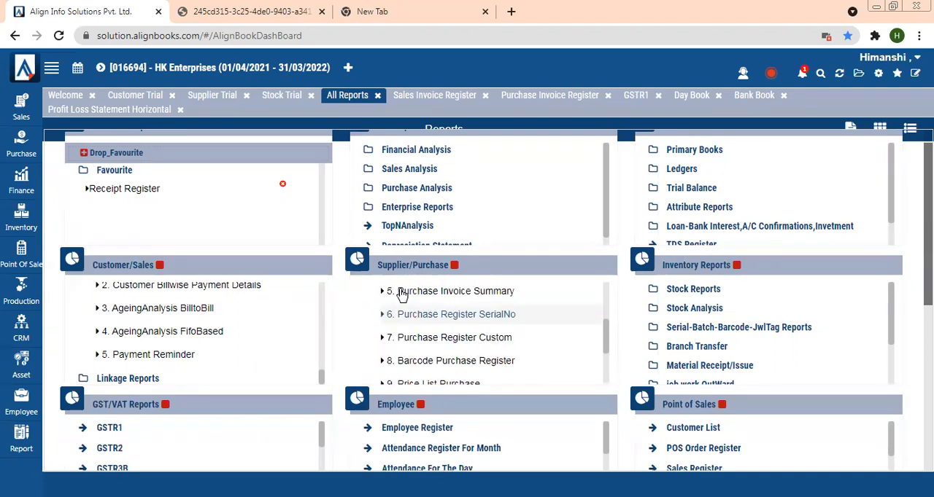
pyautogui.scroll(-3, 401, 293)
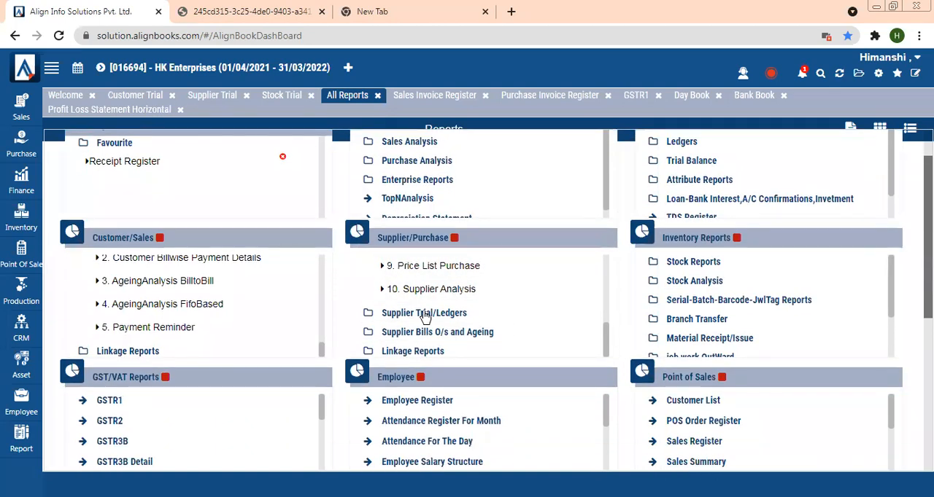
pyautogui.click(423, 313)
pyautogui.scroll(-3, 423, 313)
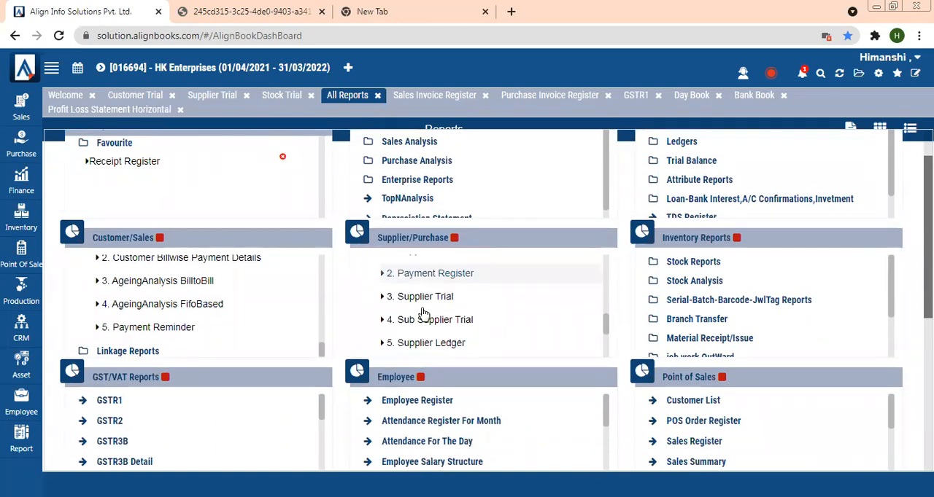
pyautogui.scroll(-2, 423, 313)
pyautogui.scroll(5, 423, 313)
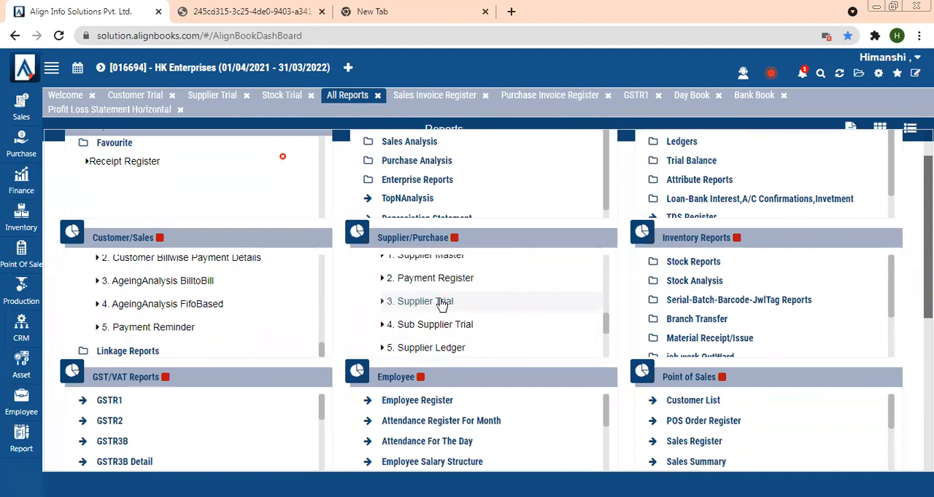
pyautogui.click(474, 282)
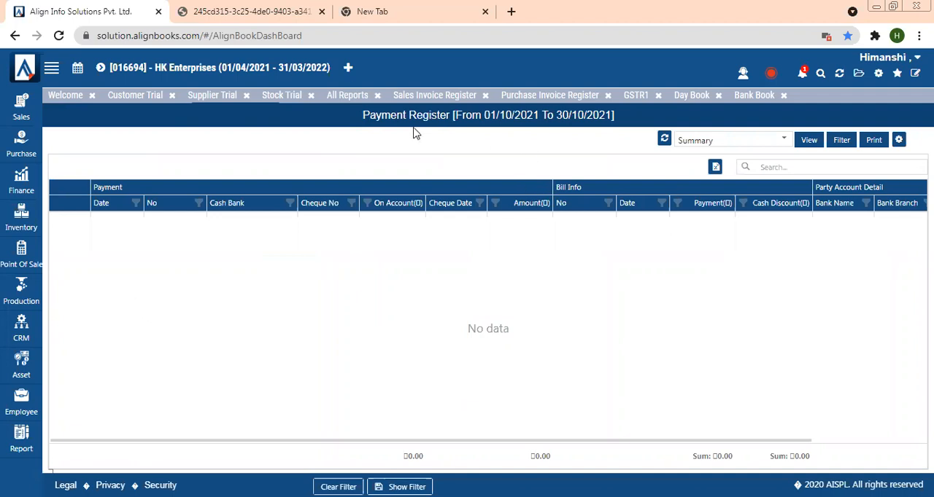
# - Open the Stock Valuation report from the Inventory Stock Reports folder and scroll across its tax columns
pyautogui.click(348, 96)
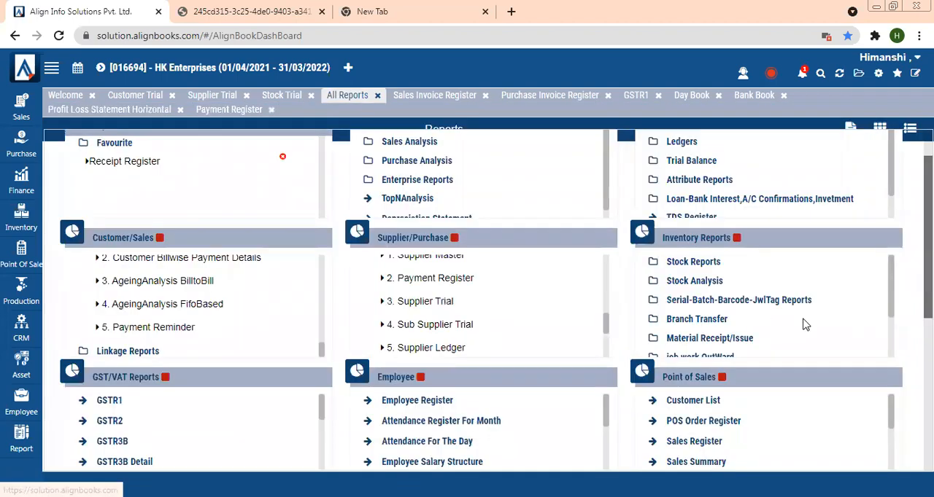
pyautogui.click(693, 262)
pyautogui.scroll(-4, 707, 264)
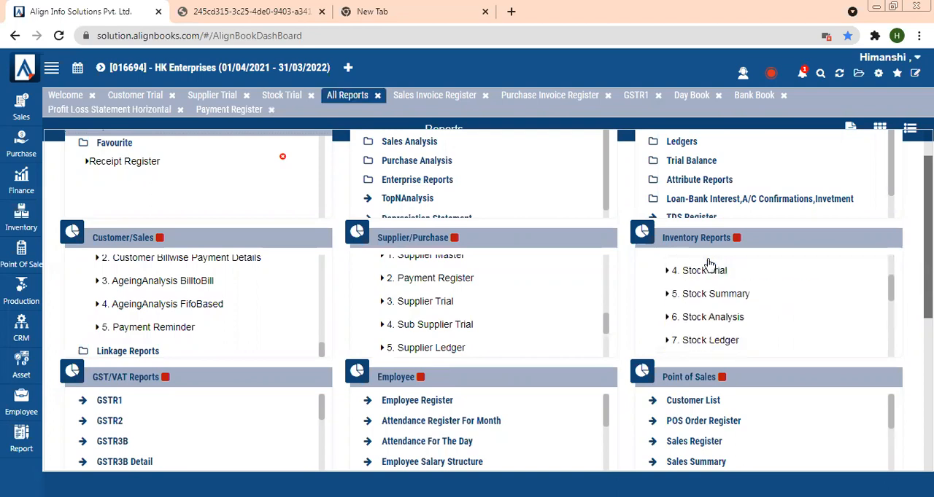
pyautogui.scroll(-1, 708, 264)
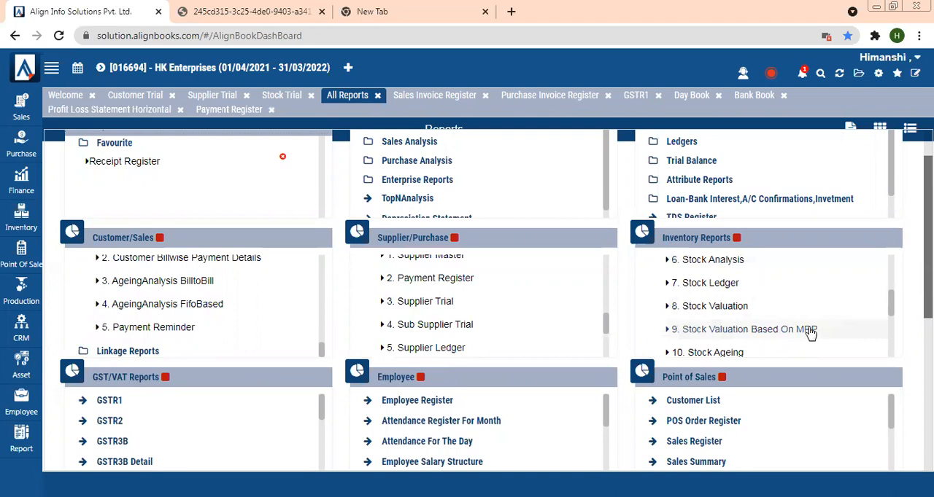
pyautogui.click(720, 310)
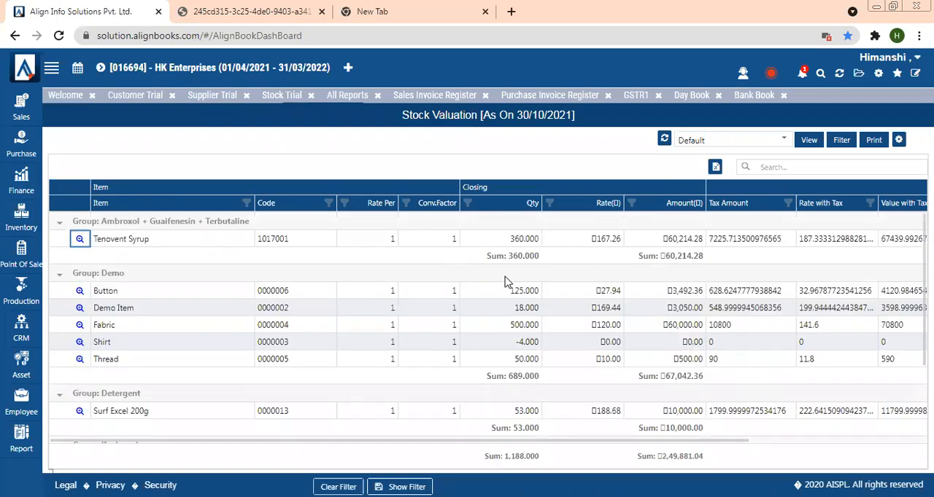
pyautogui.moveTo(579, 441); pyautogui.dragTo(656, 443)
pyautogui.moveTo(575, 240); pyautogui.dragTo(863, 237)
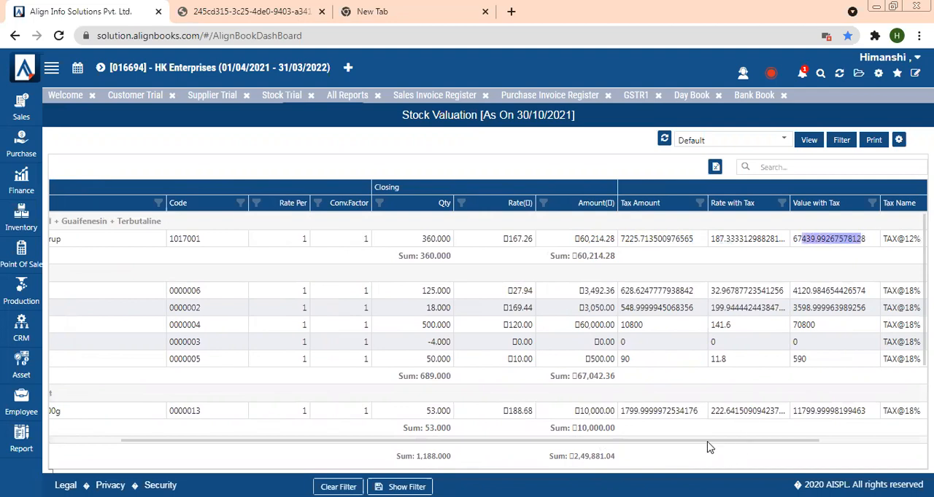
# - Open the Batch Detail Wise Stock Balance report from the Serial-Batch-Barcode-JwlTag Reports folder under Inventory Reports
pyautogui.click(842, 442)
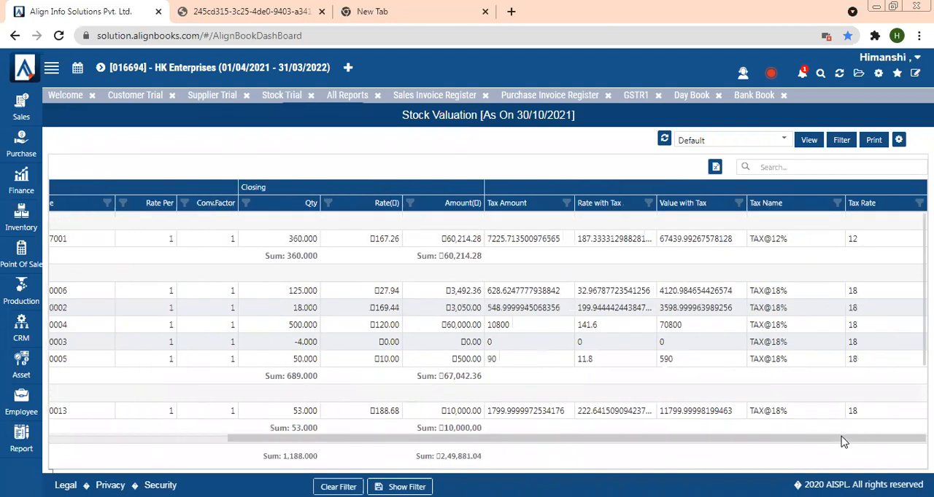
pyautogui.click(368, 98)
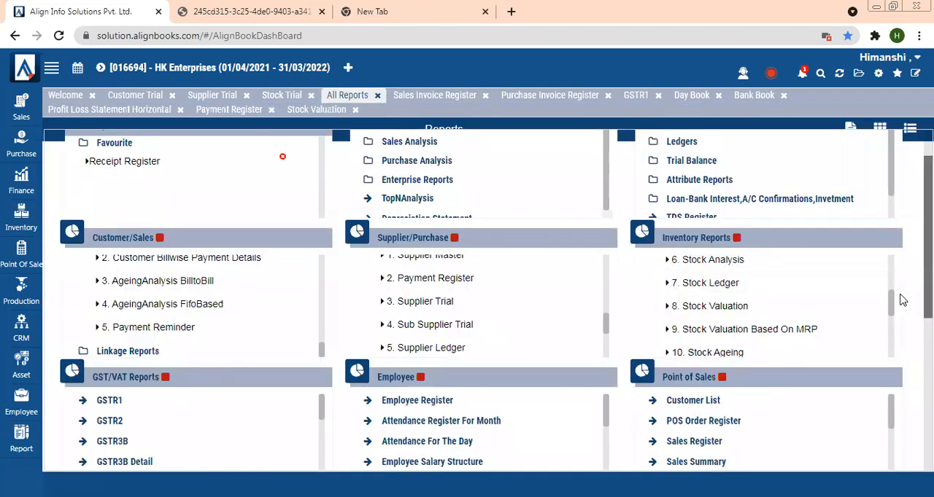
pyautogui.moveTo(892, 307); pyautogui.dragTo(899, 325)
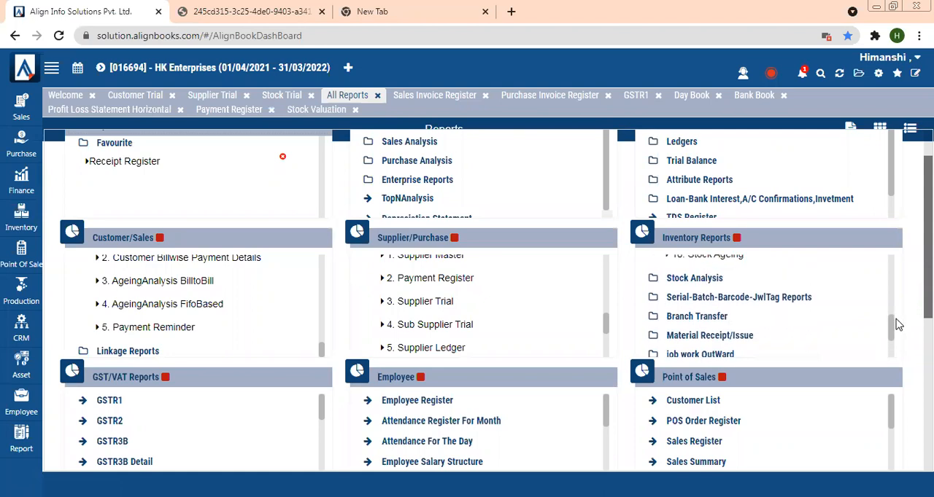
pyautogui.click(702, 306)
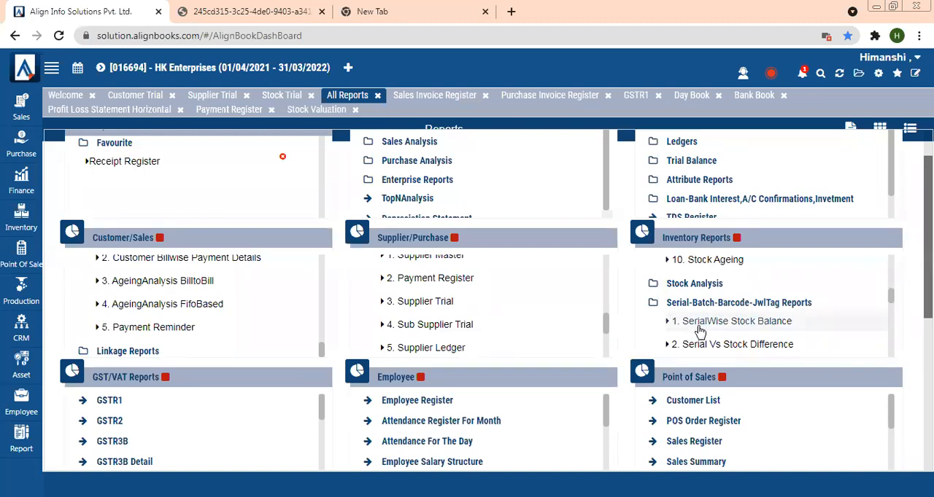
pyautogui.scroll(-3, 698, 332)
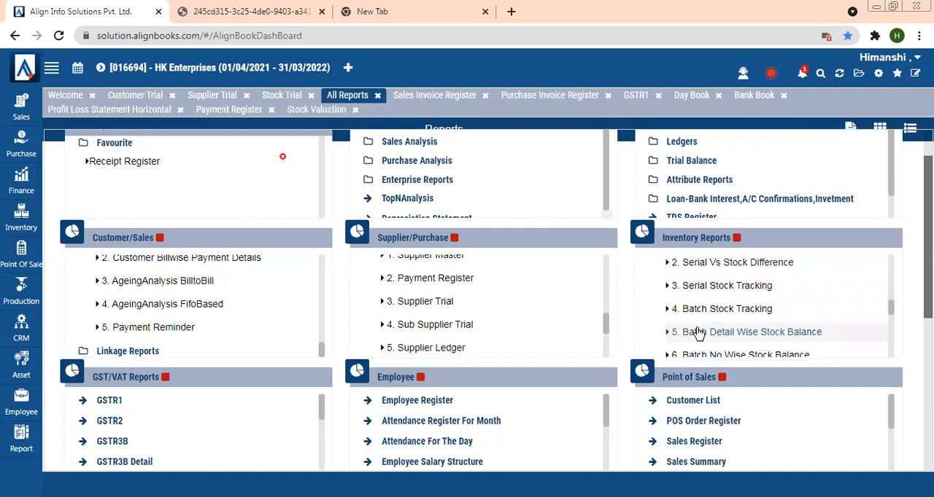
pyautogui.click(698, 331)
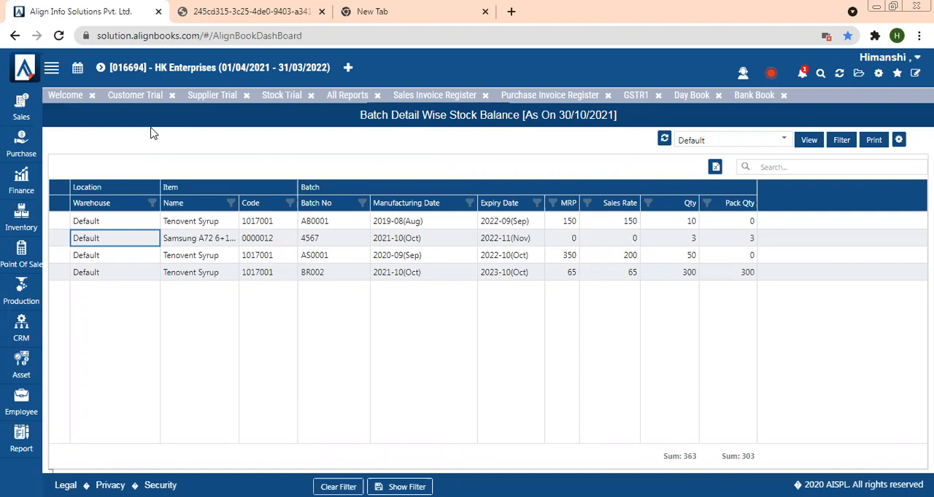
# - Open the SerialWise Stock Balance report and scroll across to its Ageing days column
pyautogui.click(338, 98)
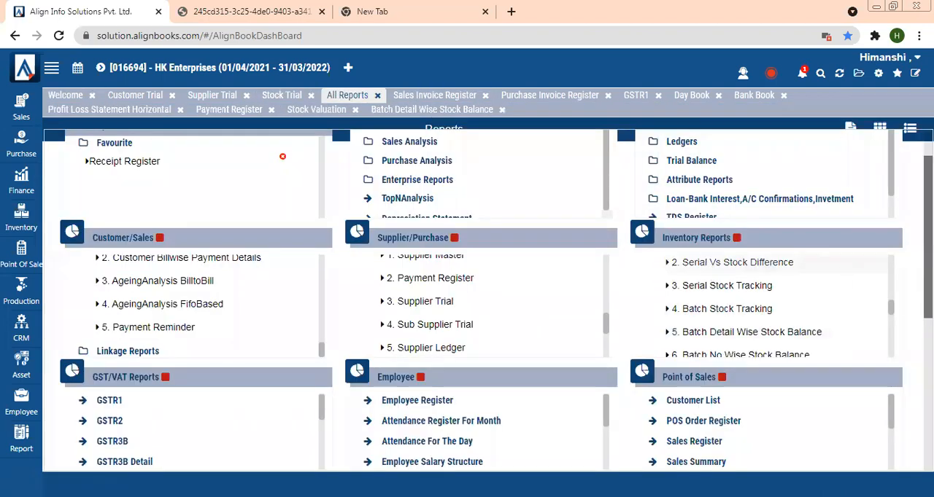
pyautogui.moveTo(892, 302)
pyautogui.mouseDown()
pyautogui.moveTo(890, 280)
pyautogui.moveTo(890, 291)
pyautogui.mouseUp()
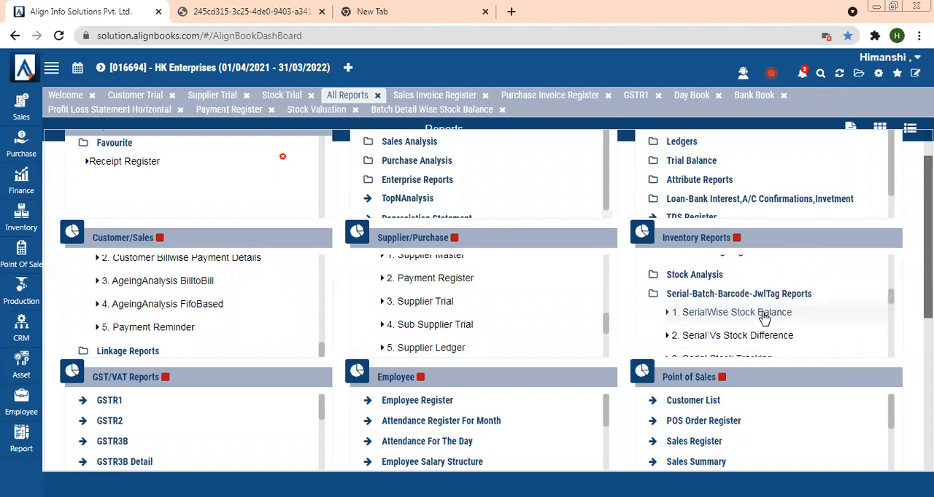
pyautogui.click(763, 313)
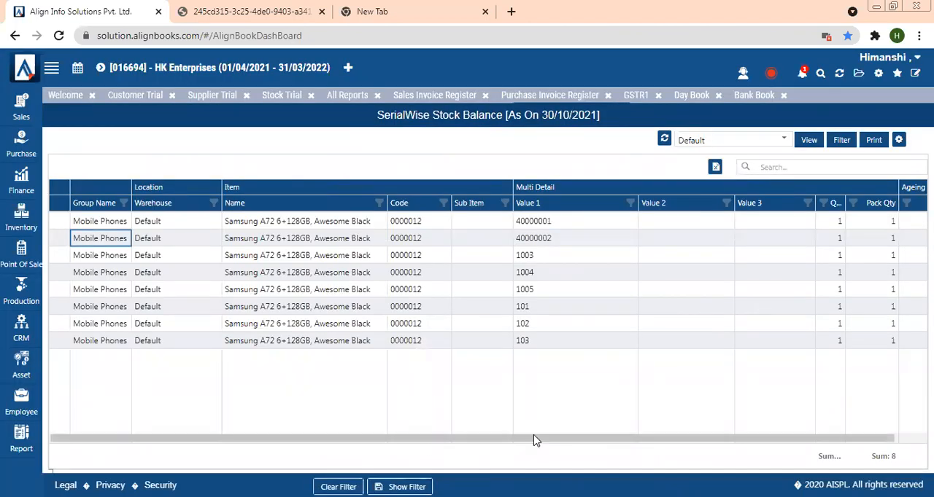
pyautogui.hscroll(2, 533, 440)
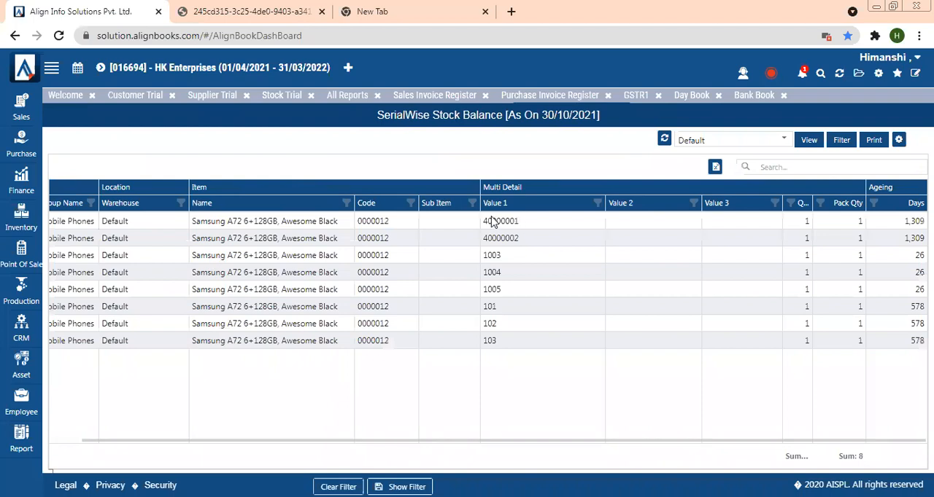
pyautogui.moveTo(482, 221); pyautogui.dragTo(504, 363)
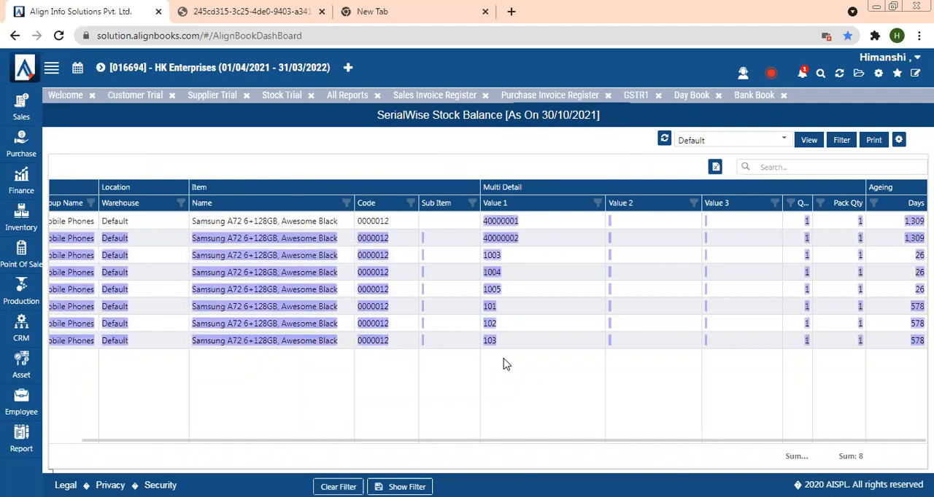
pyautogui.click(513, 308)
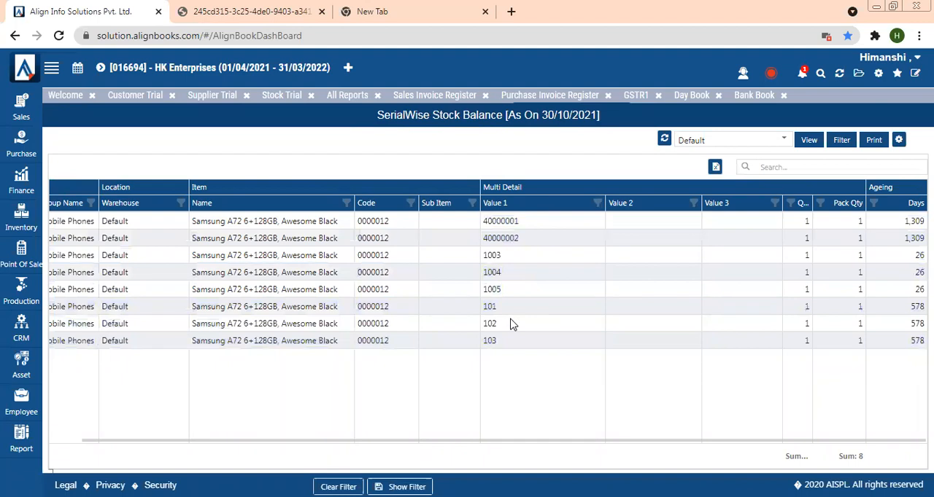
# - Open the Batch Expiry Register report from the Serial-Batch-Barcode-JwlTag Reports folder
pyautogui.click(348, 95)
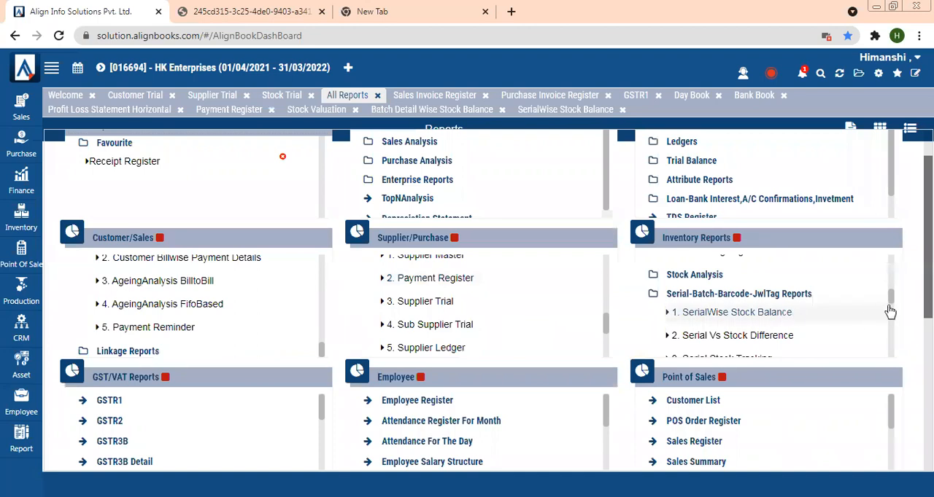
pyautogui.moveTo(890, 301); pyautogui.dragTo(894, 323)
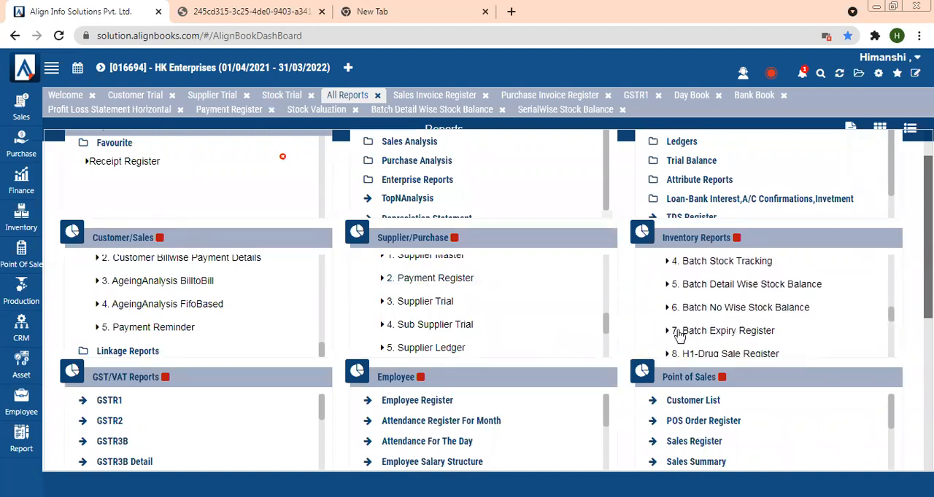
pyautogui.click(750, 332)
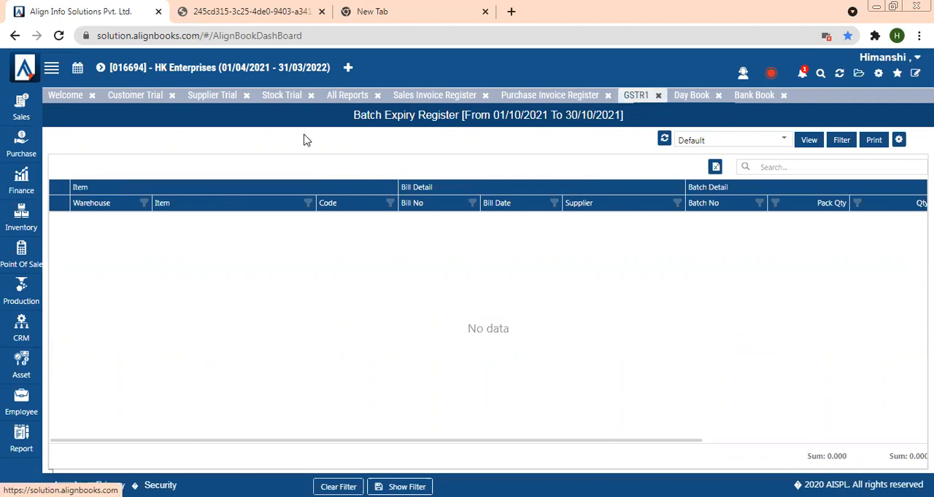
# - Open the Sales Register report from the Point of Sales reports
pyautogui.click(344, 95)
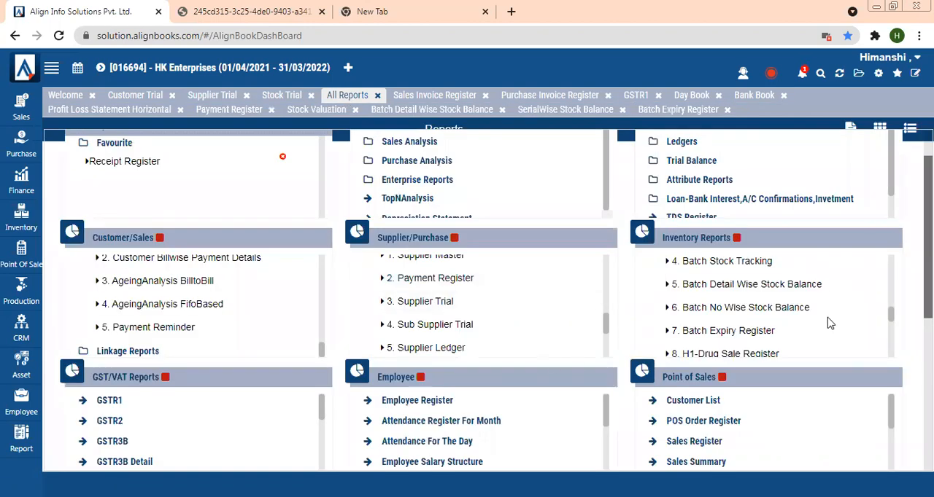
pyautogui.moveTo(892, 316); pyautogui.dragTo(896, 356)
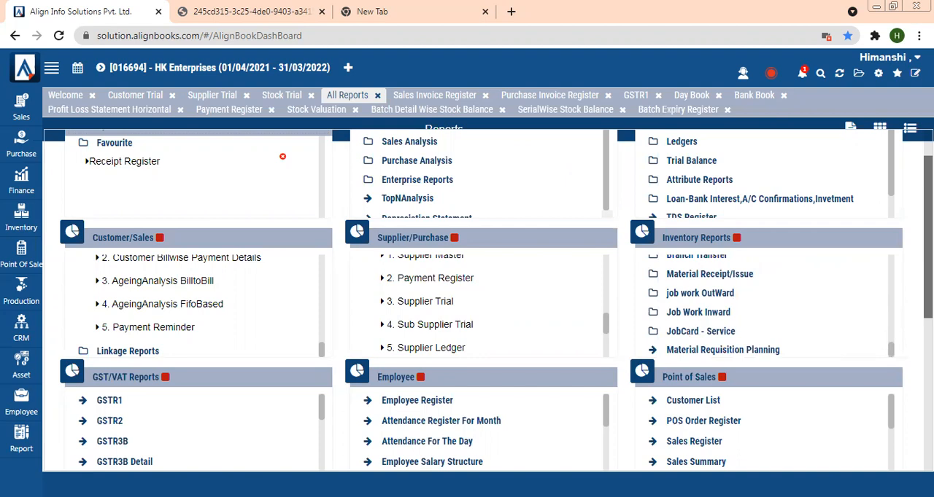
pyautogui.scroll(-1, 678, 306)
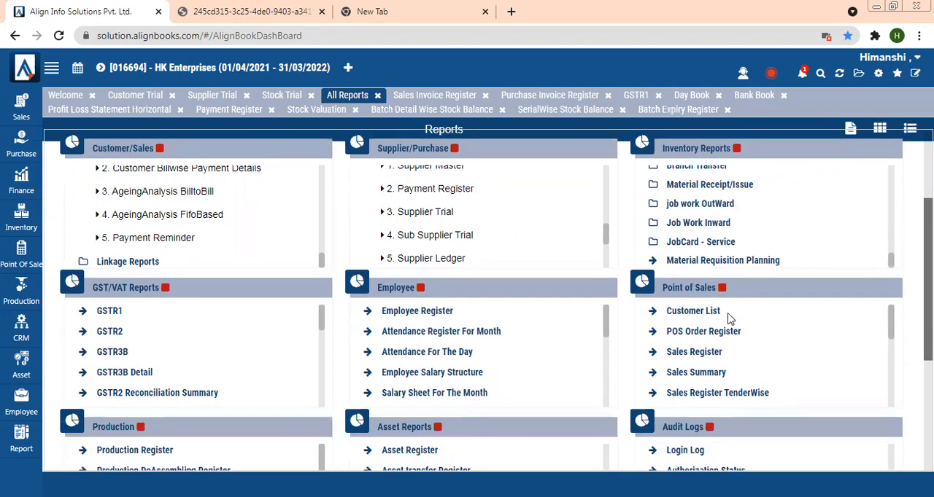
pyautogui.moveTo(890, 328)
pyautogui.mouseDown()
pyautogui.moveTo(890, 386)
pyautogui.moveTo(890, 318)
pyautogui.mouseUp()
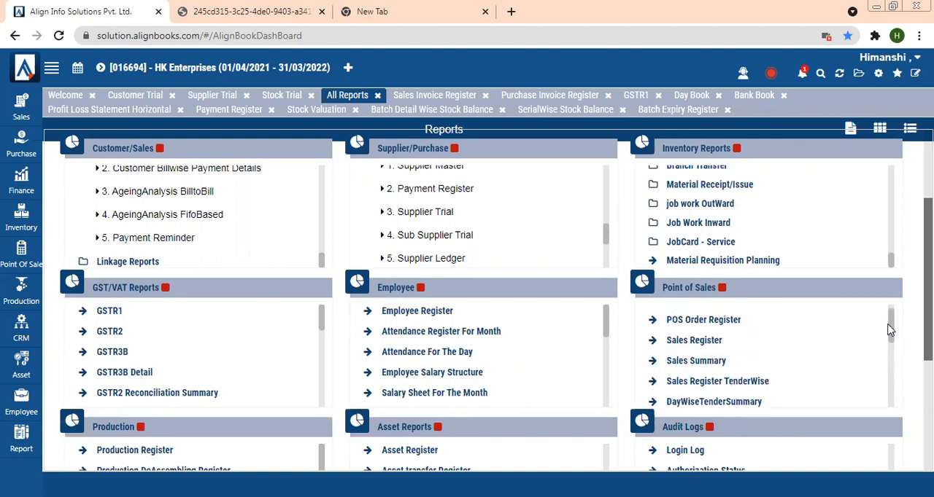
pyautogui.click(689, 340)
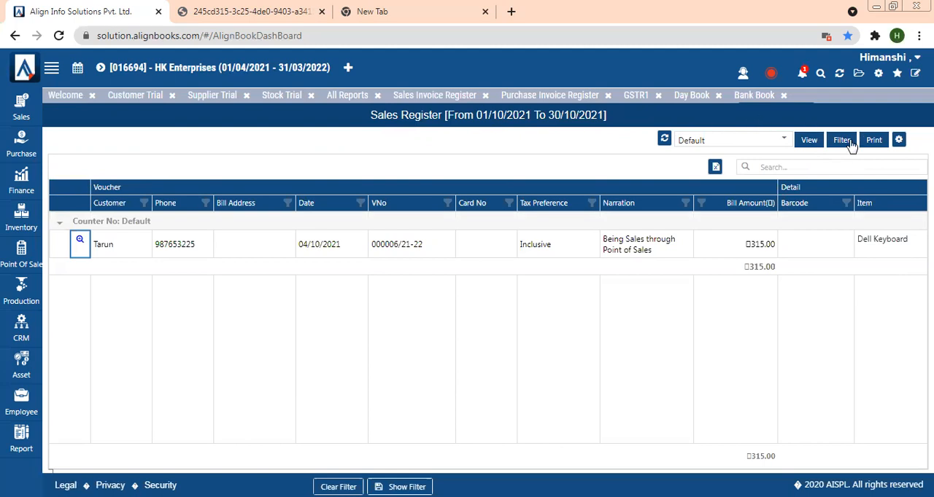
# - Open the Sales Register TenderWise report and scroll across its tender detail columns
pyautogui.click(353, 100)
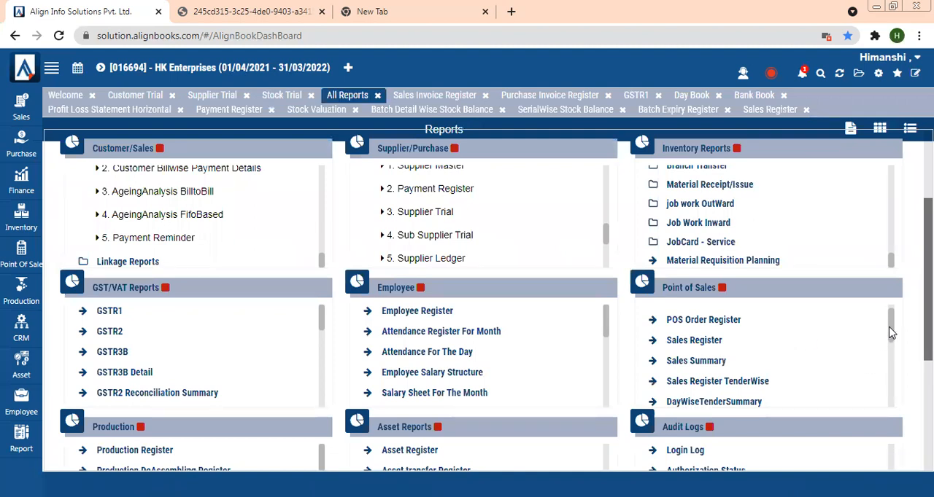
pyautogui.click(706, 382)
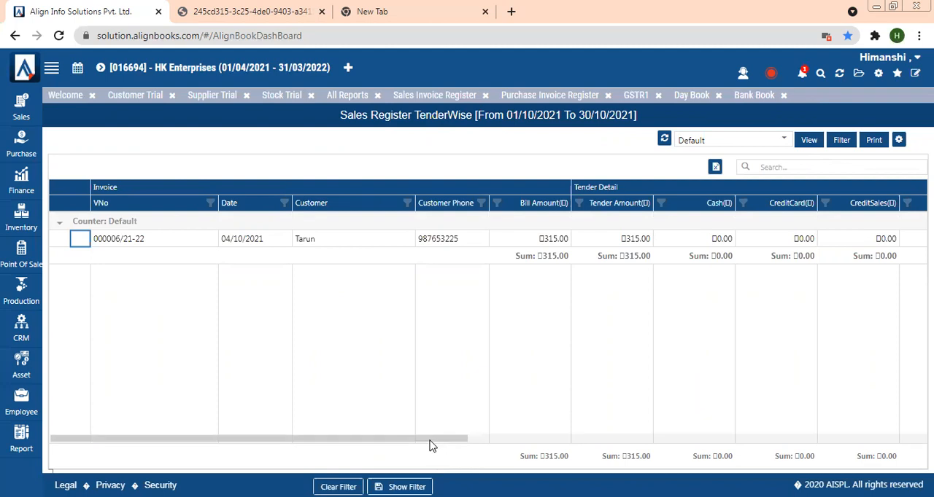
pyautogui.moveTo(473, 446); pyautogui.dragTo(594, 453)
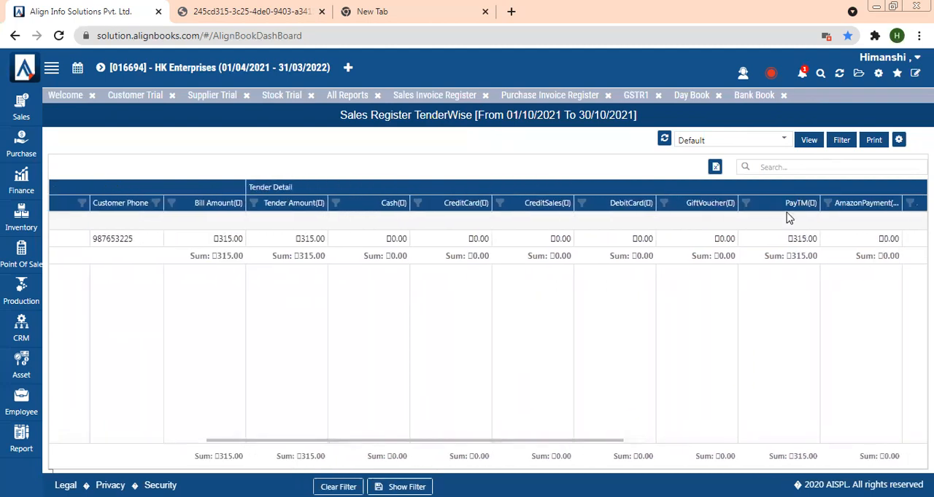
pyautogui.moveTo(785, 239); pyautogui.dragTo(819, 243)
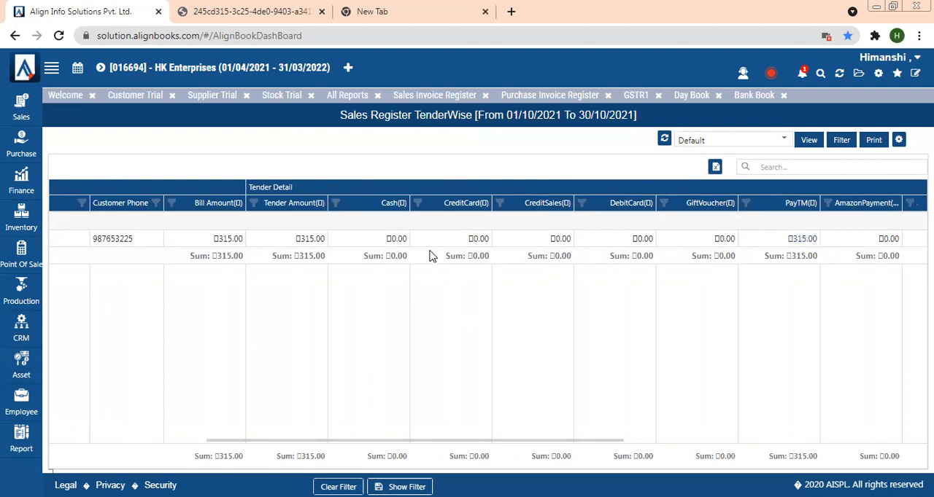
# - Open the Tender Wise Summary report from the Point of Sales reports
pyautogui.click(367, 97)
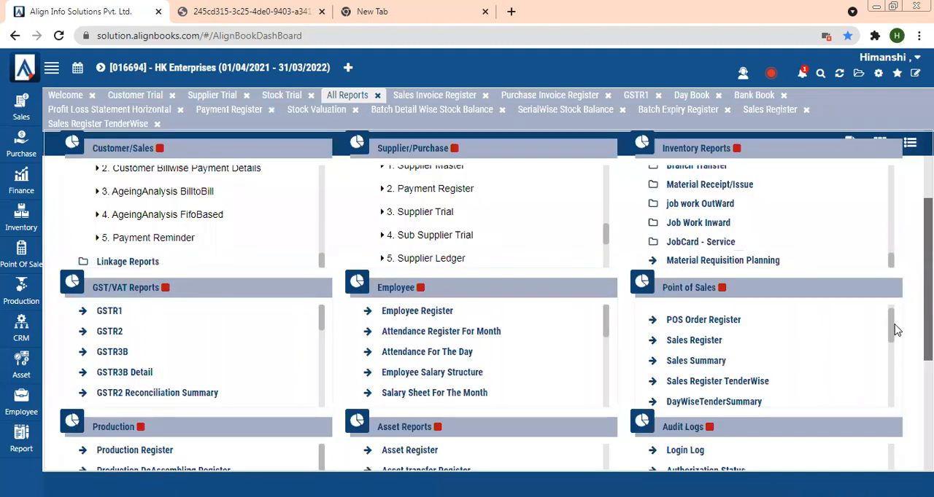
pyautogui.moveTo(892, 327); pyautogui.dragTo(895, 351)
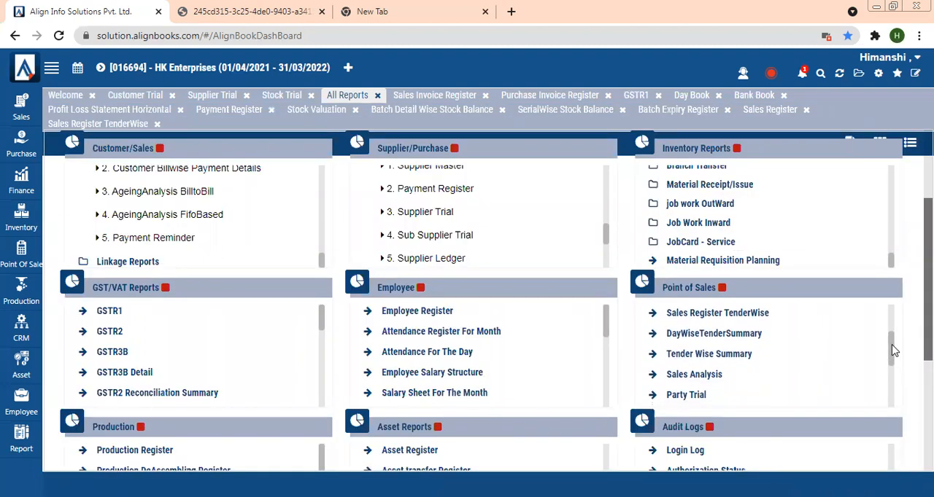
pyautogui.click(686, 356)
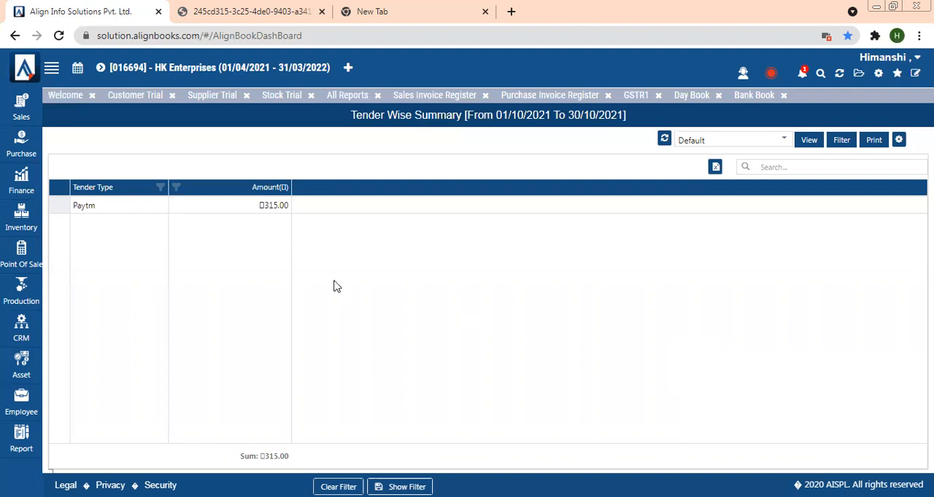
# - Open the GSTR3B Detail report from the GST/VAT Reports group
pyautogui.click(64, 105)
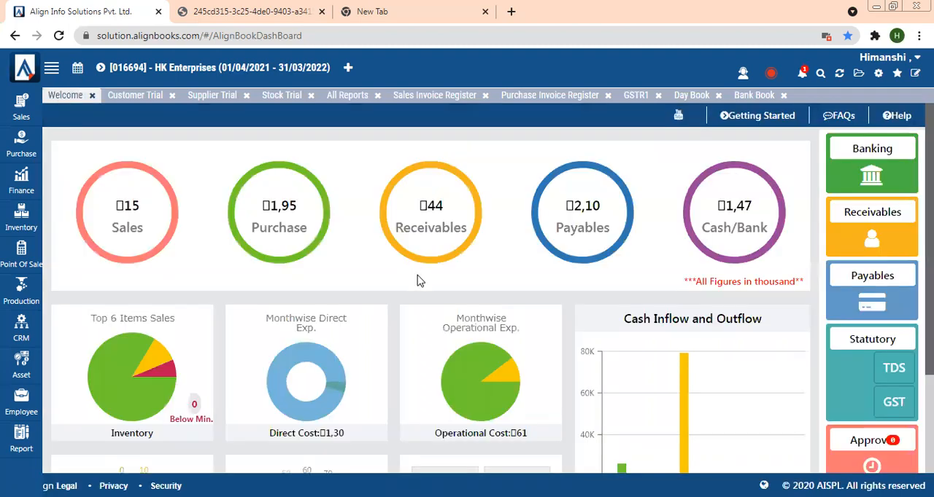
pyautogui.click(342, 96)
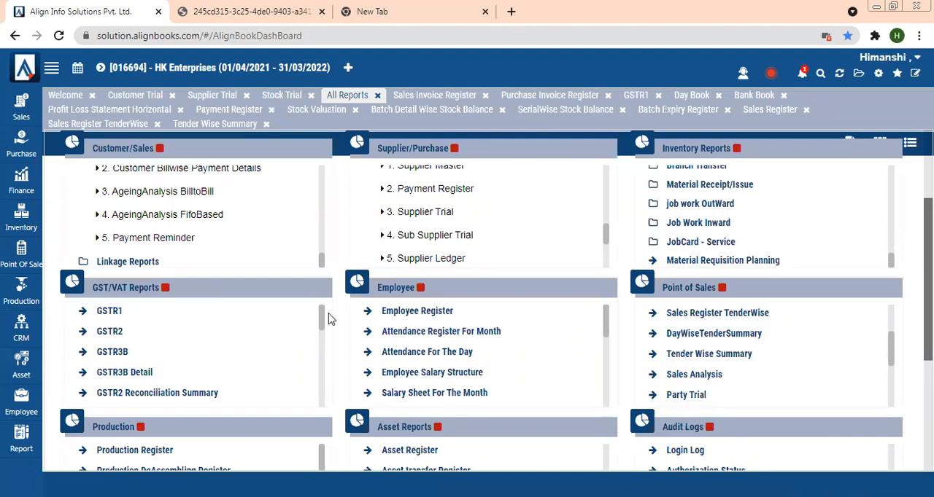
pyautogui.click(129, 373)
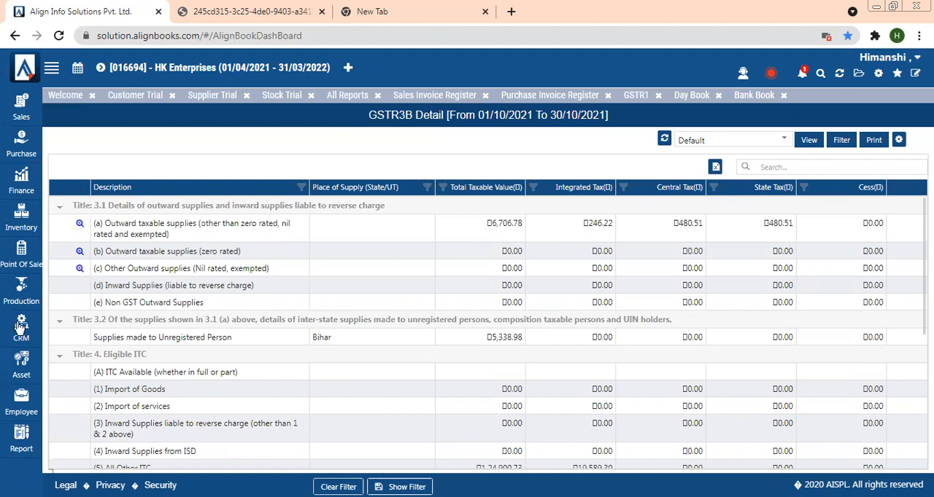
# - Browse the remaining GST/VAT, Production, Asset, Audit Logs and CRM report groups in the catalogue
pyautogui.click(346, 95)
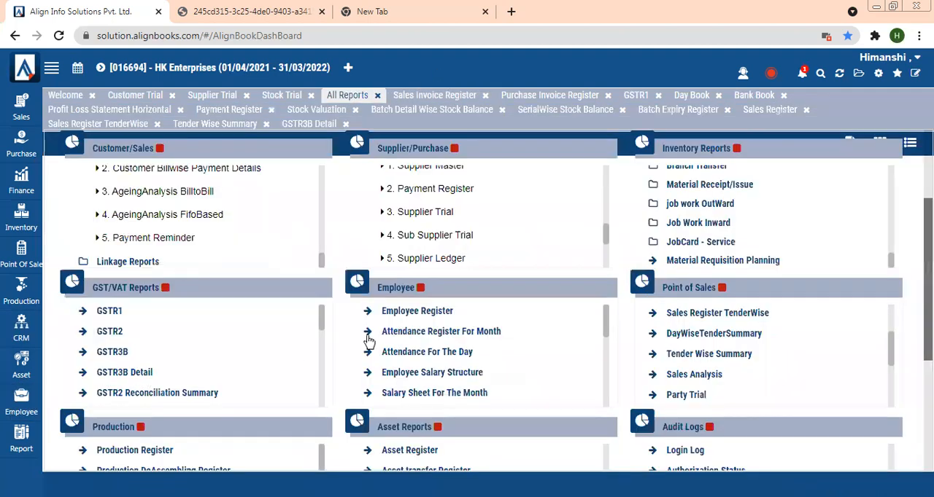
pyautogui.moveTo(321, 324); pyautogui.dragTo(326, 406)
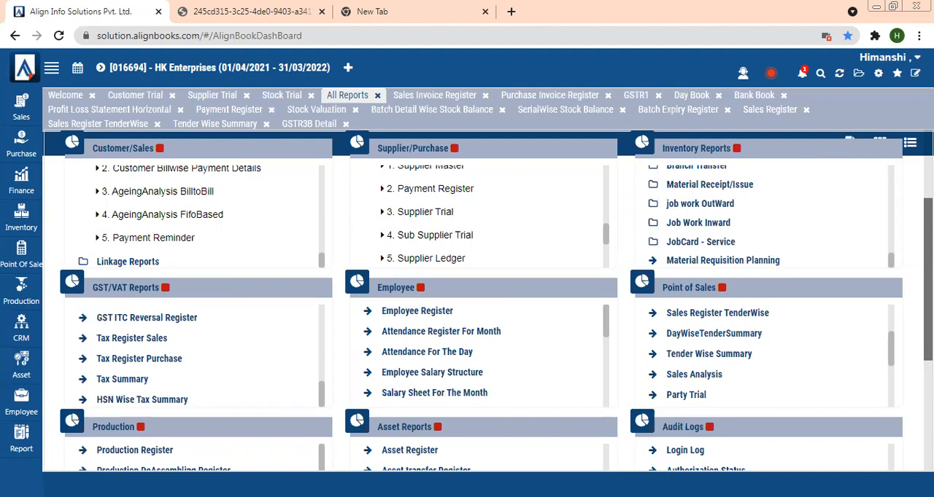
pyautogui.scroll(-3, 496, 300)
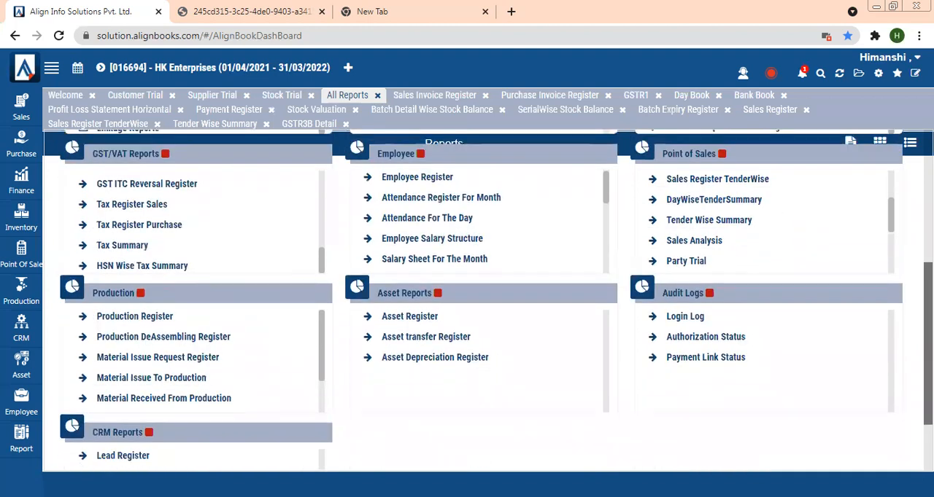
pyautogui.moveTo(927, 358); pyautogui.dragTo(928, 373)
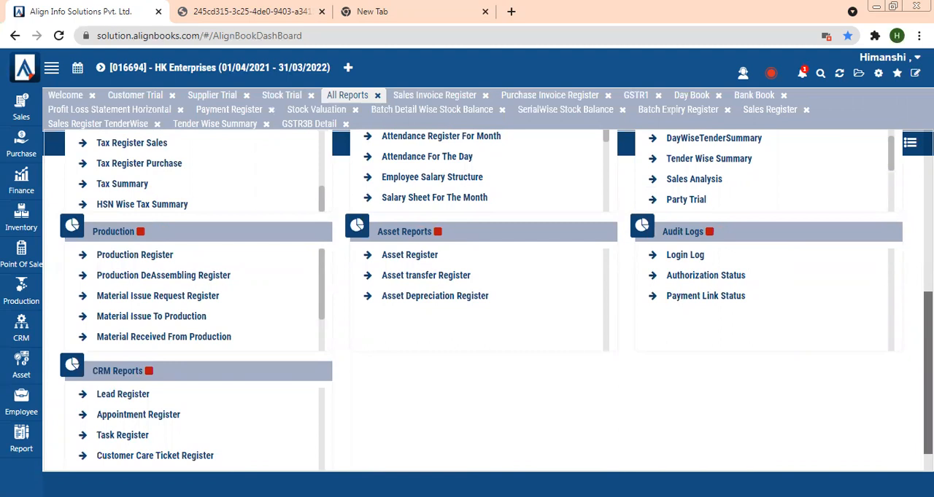
# - Close all open report pages and dismiss the support number pop-up
pyautogui.click(840, 74)
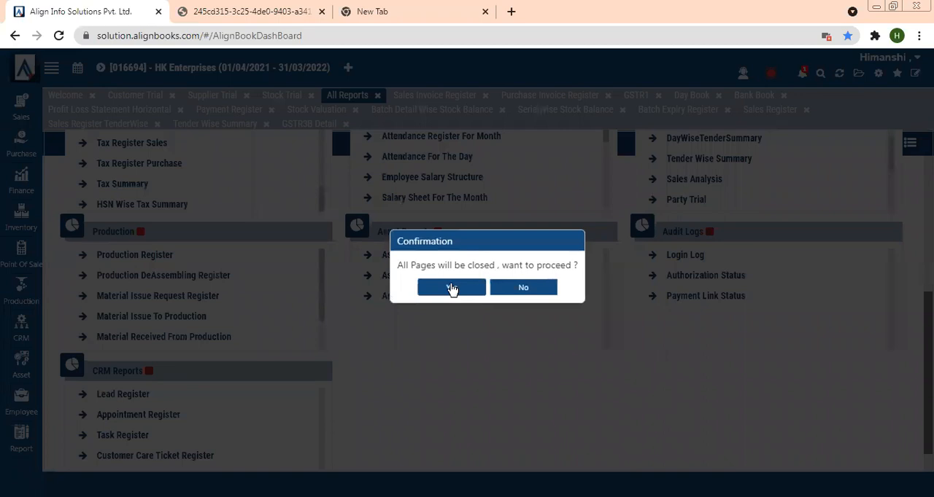
pyautogui.click(452, 289)
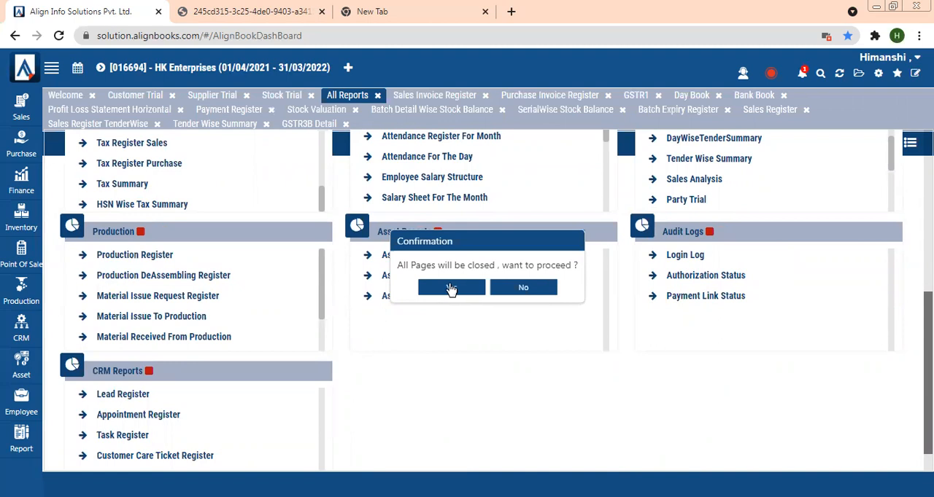
pyautogui.click(451, 287)
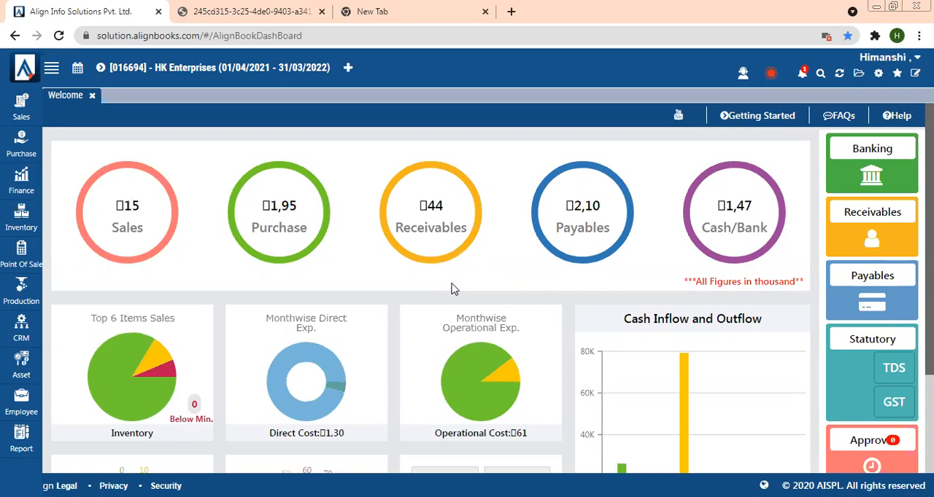
pyautogui.click(741, 75)
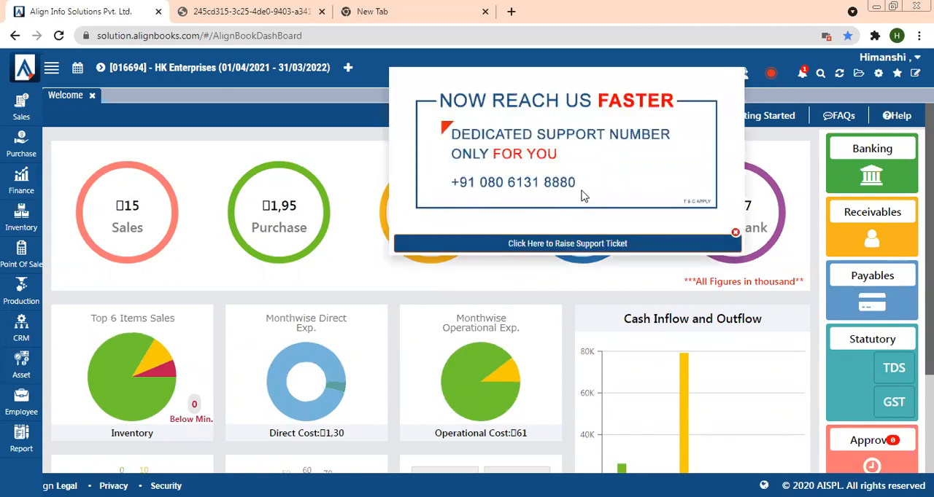
pyautogui.click(735, 233)
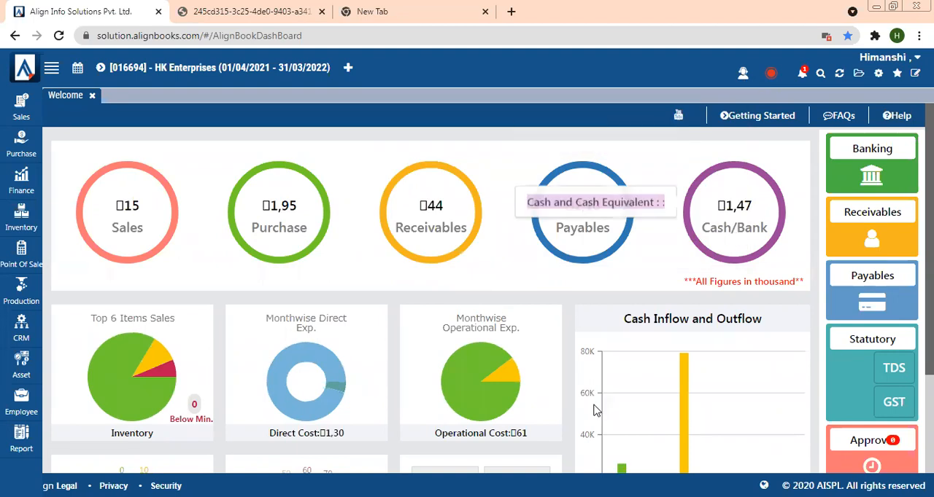
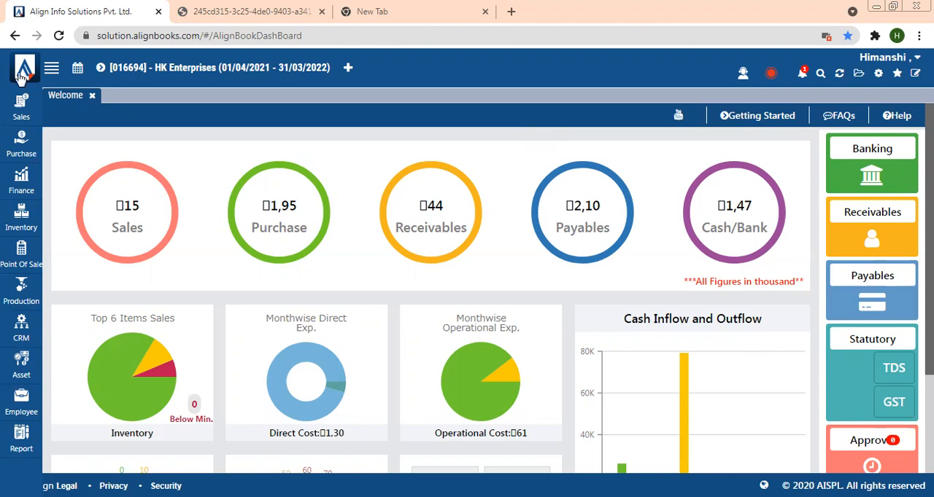
# - View the company's subscription information and dismiss it
pyautogui.click(22, 79)
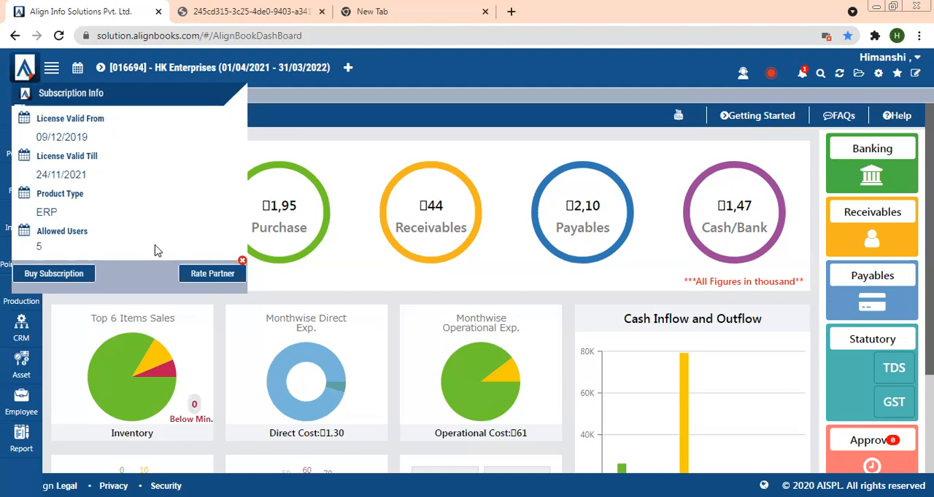
pyautogui.click(242, 261)
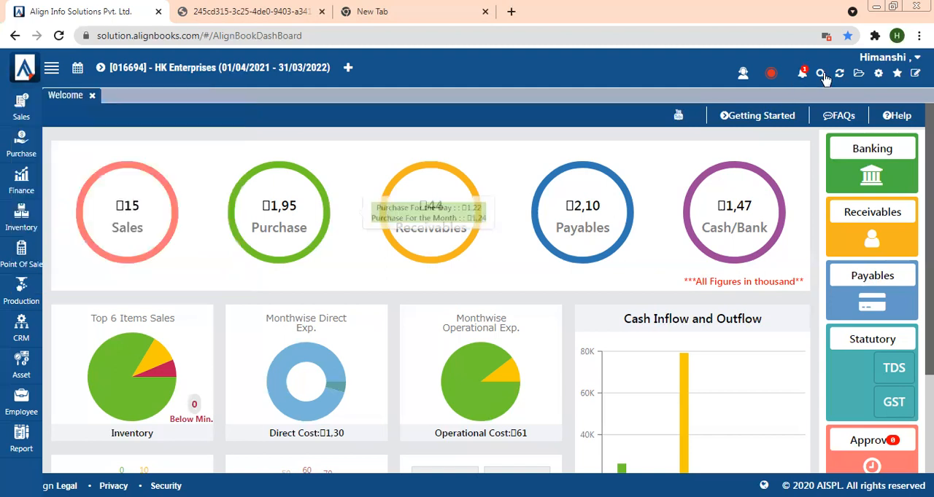
# - Open User Management from the configuration options
pyautogui.click(878, 75)
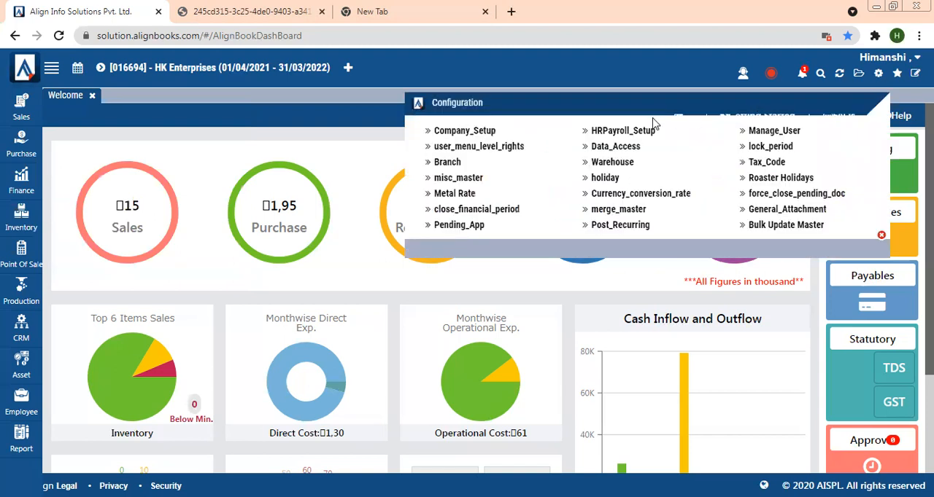
pyautogui.click(754, 134)
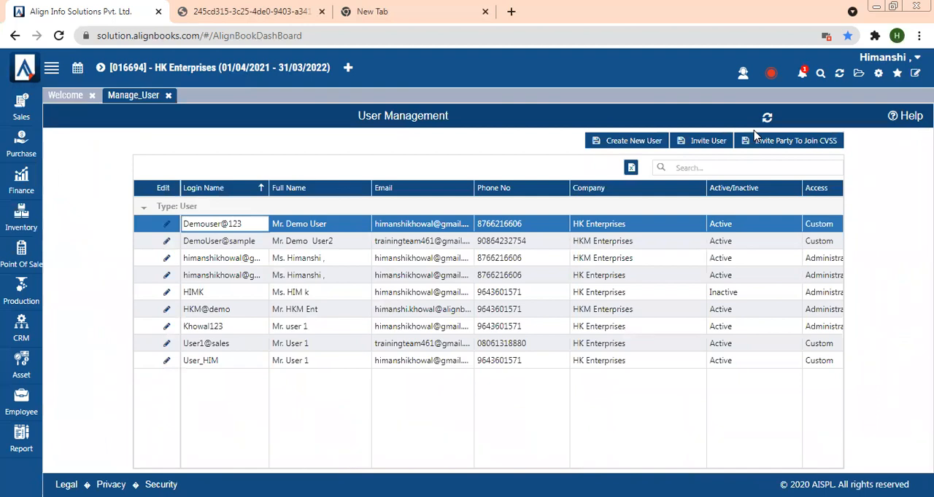
# - Start creating a new user and set the name title to Mr
pyautogui.click(653, 146)
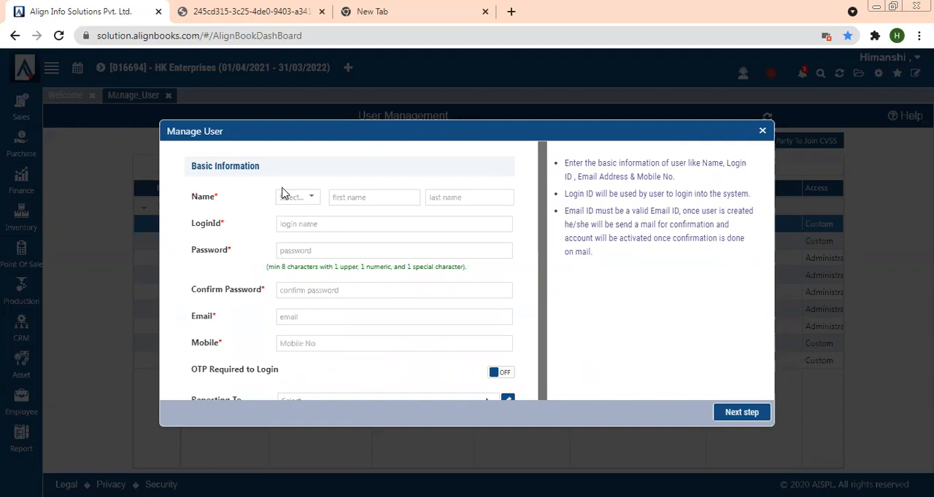
pyautogui.click(307, 199)
pyautogui.click(288, 218)
pyautogui.click(337, 200)
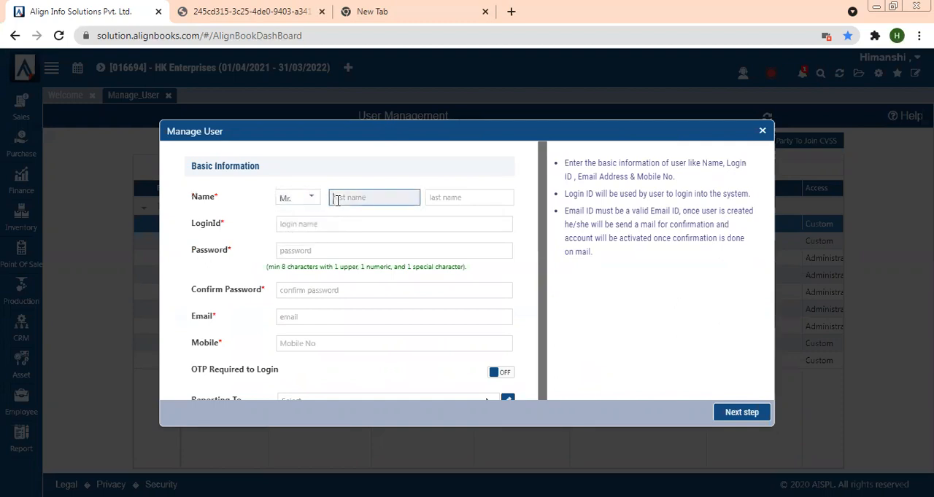
pyautogui.click(442, 197)
pyautogui.click(317, 225)
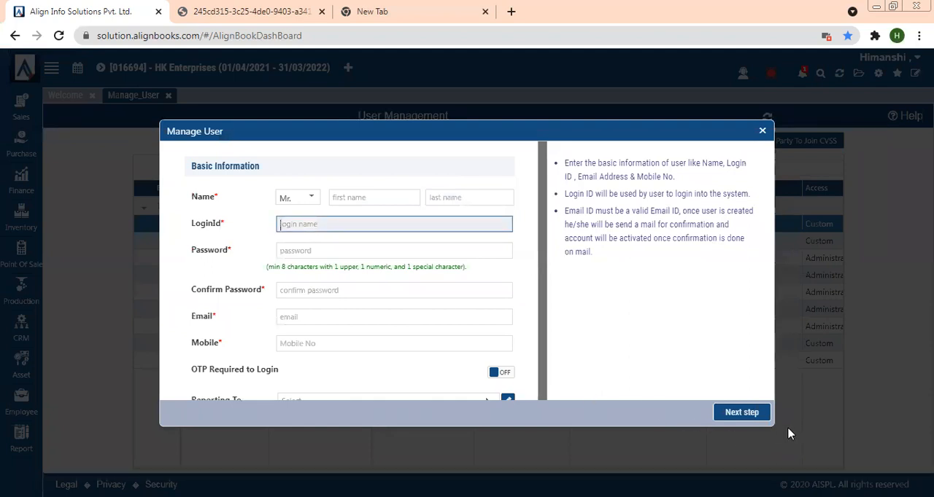
# - Enlarge the new user form and go through its password, email, mobile and Reporting To fields
pyautogui.moveTo(771, 422); pyautogui.dragTo(830, 469)
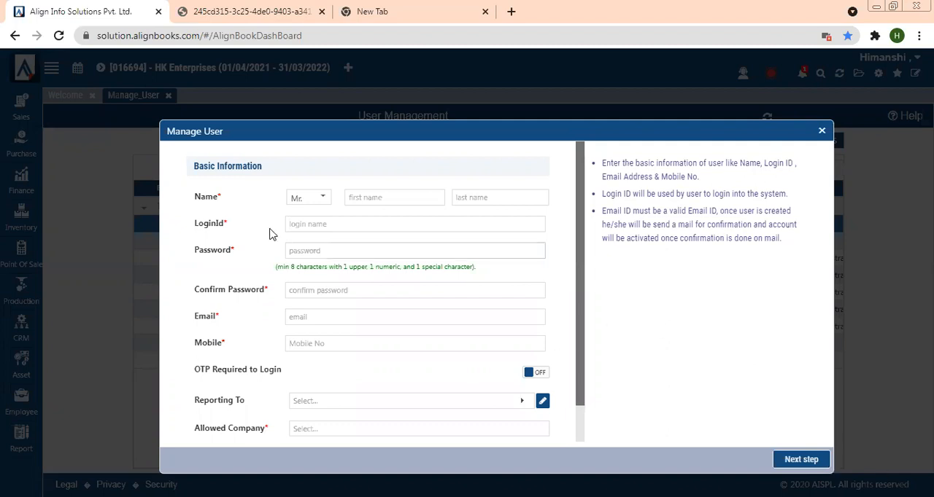
pyautogui.click(301, 252)
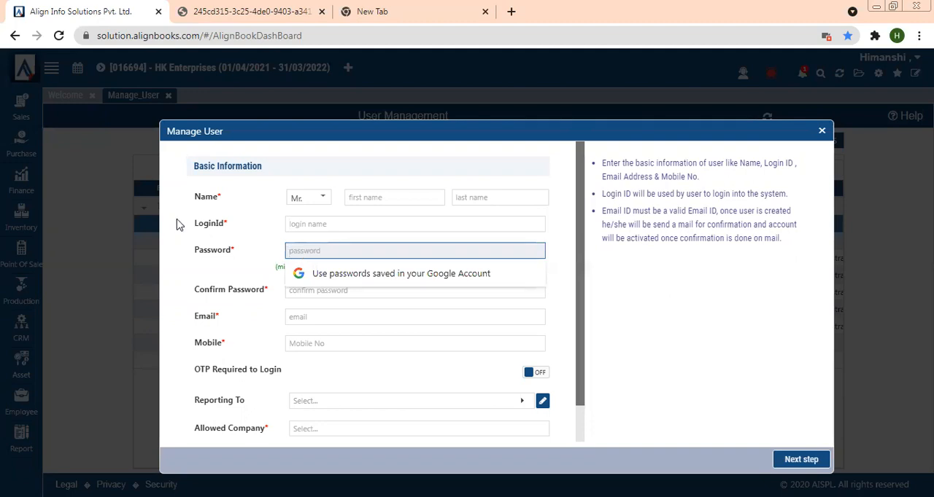
pyautogui.click(299, 316)
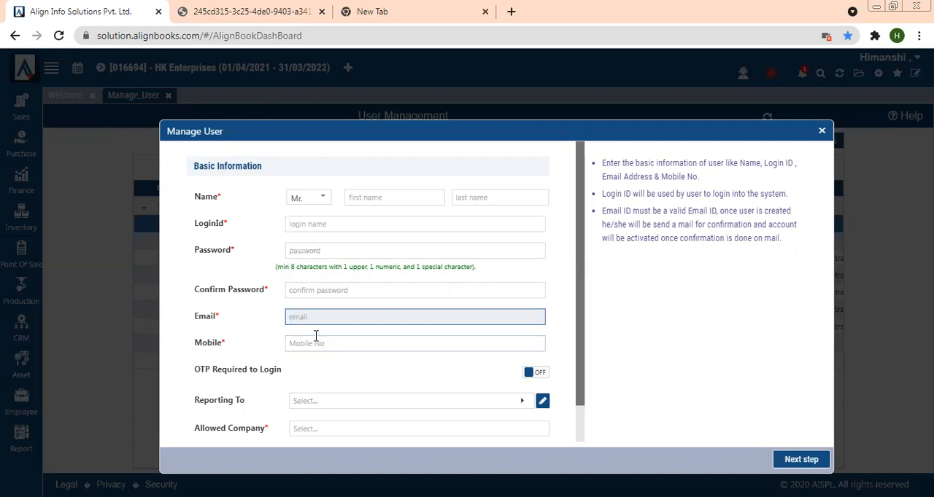
pyautogui.click(316, 336)
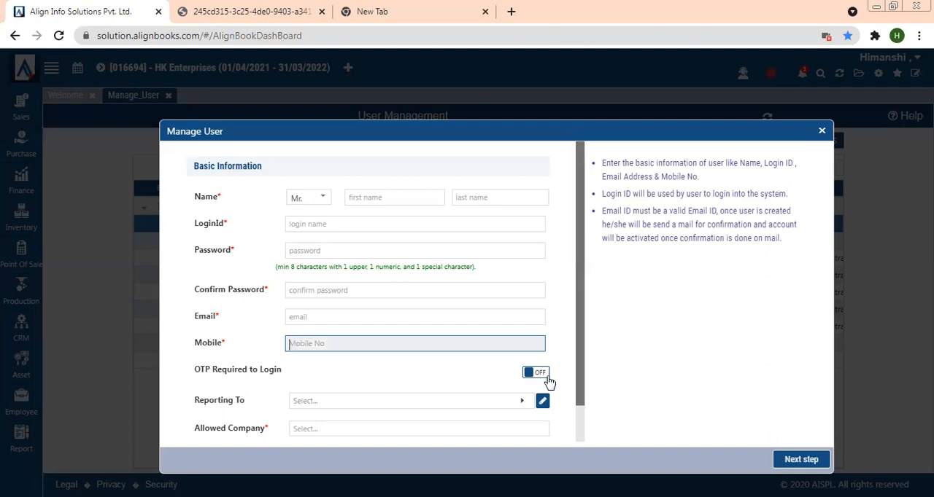
pyautogui.click(411, 406)
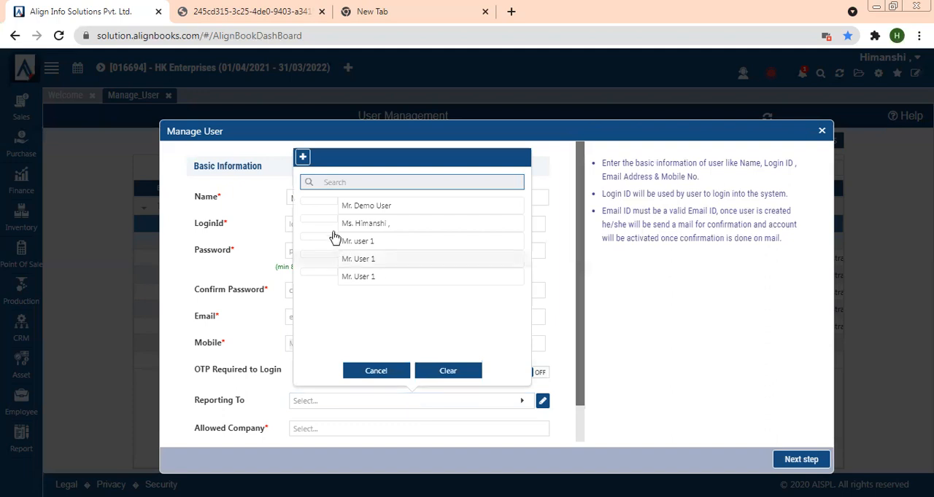
pyautogui.click(374, 372)
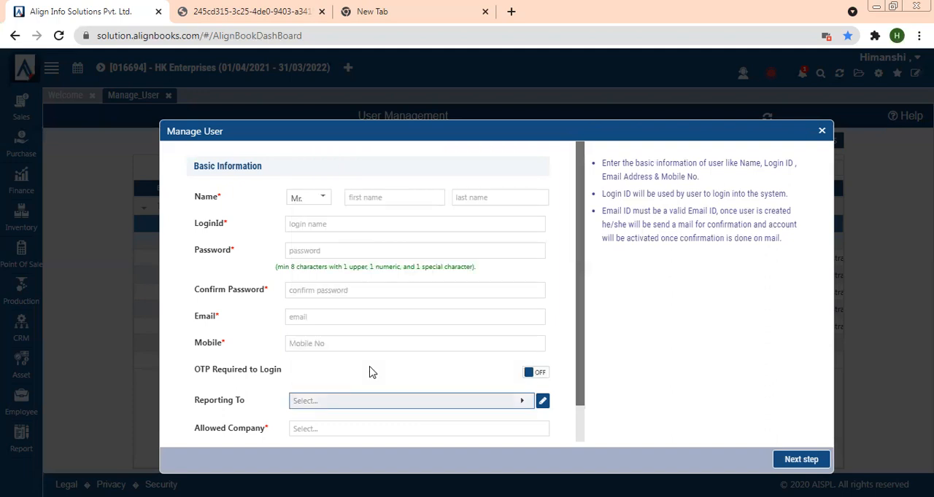
# - Select HK Enterprises as allowed and default company, then close the new user form without saving
pyautogui.moveTo(580, 397); pyautogui.dragTo(579, 444)
pyautogui.click(317, 392)
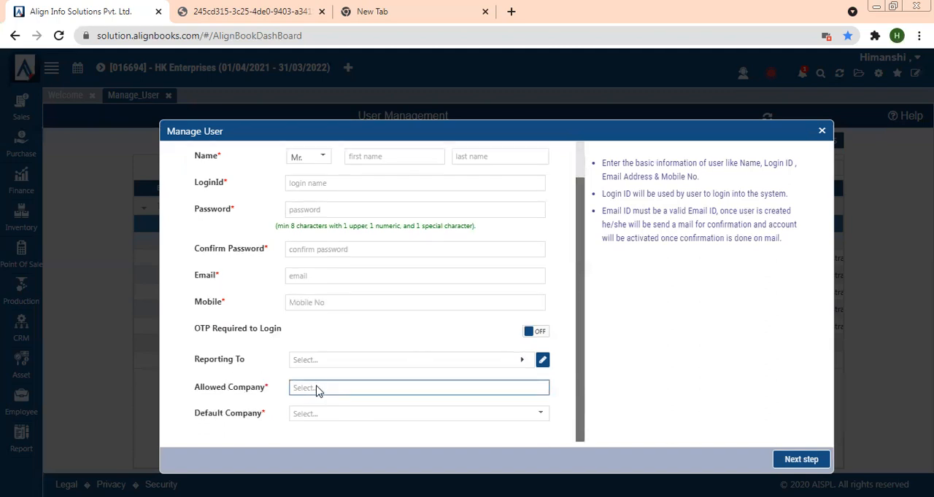
pyautogui.click(302, 433)
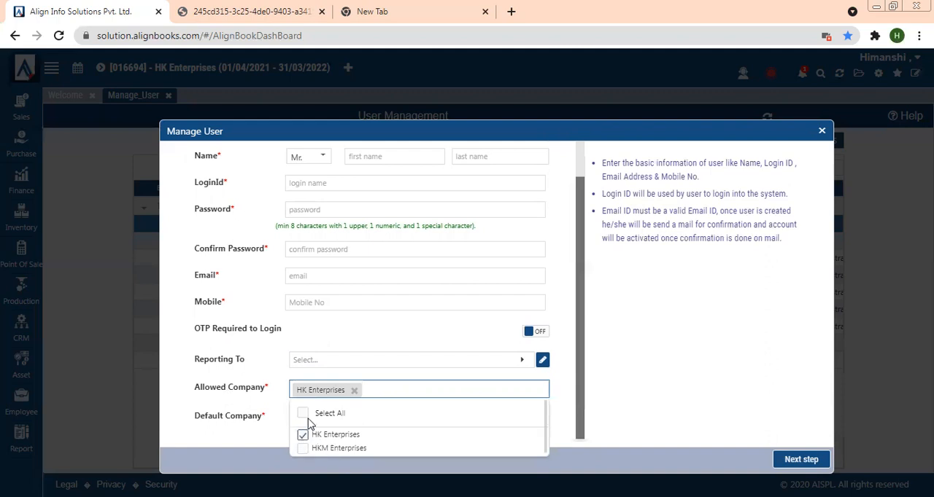
pyautogui.click(260, 432)
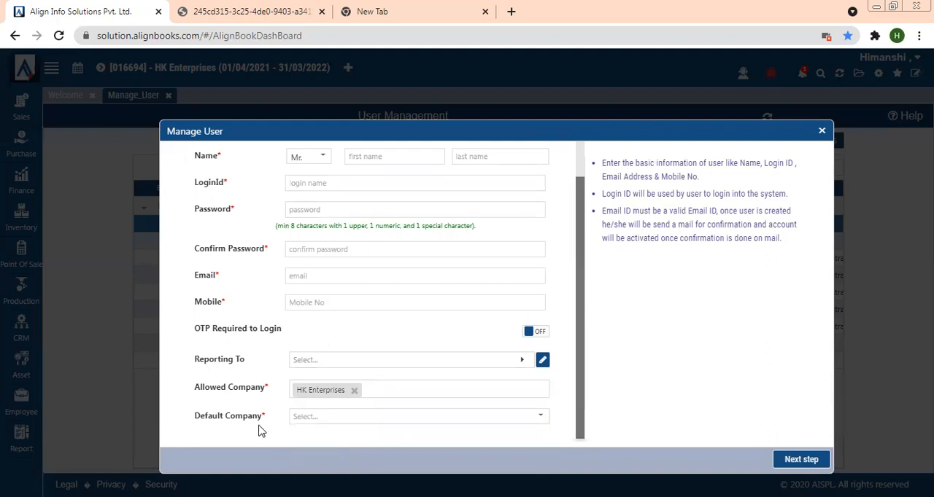
pyautogui.click(365, 418)
pyautogui.click(328, 440)
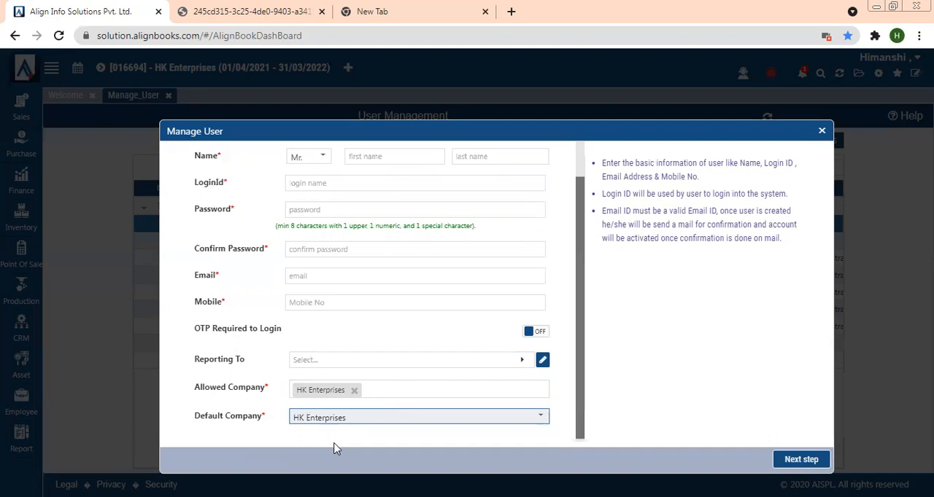
pyautogui.click(822, 131)
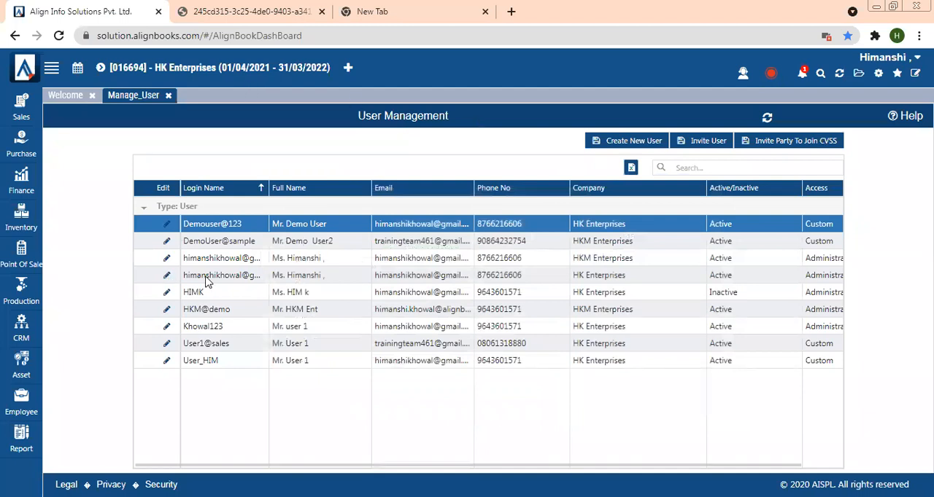
# - Open user User1@sales for editing, enlarge the dialog and continue to the user type page
pyautogui.click(166, 343)
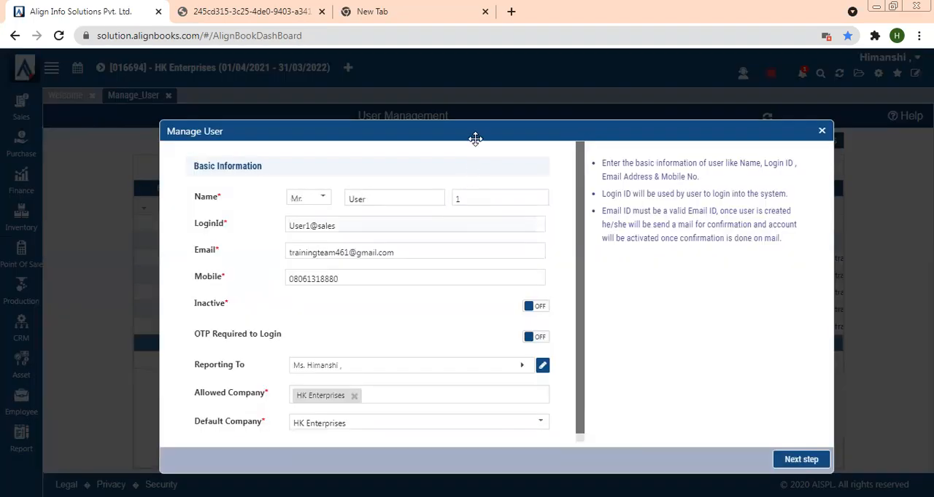
pyautogui.moveTo(471, 54); pyautogui.dragTo(471, 51)
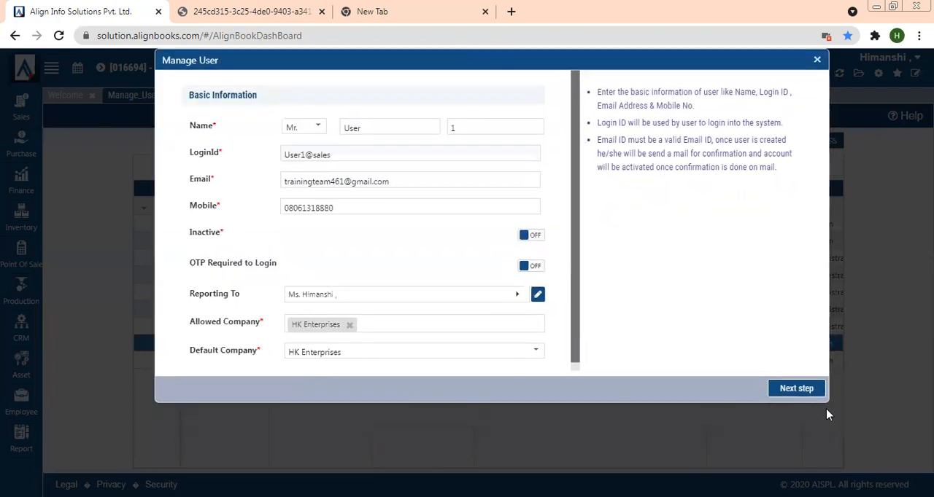
pyautogui.moveTo(824, 400); pyautogui.dragTo(874, 453)
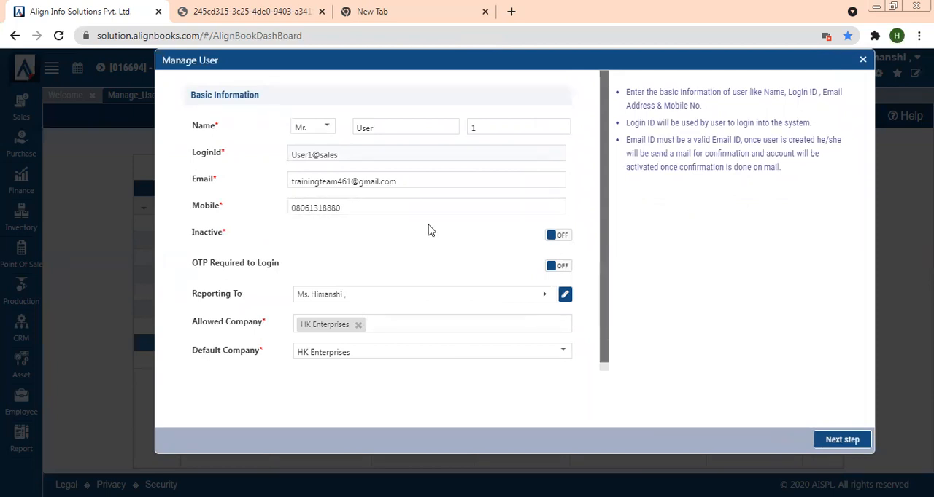
pyautogui.click(842, 442)
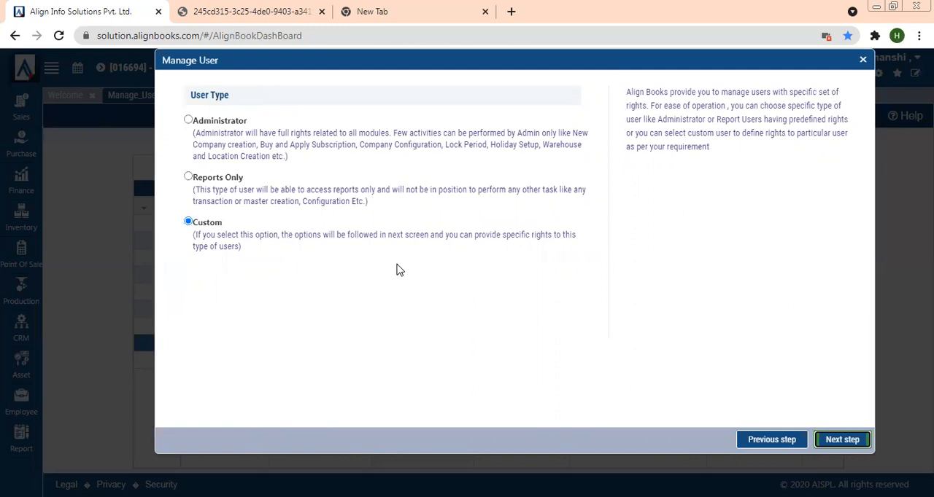
# - Compare the Administrator, Reports Only and Custom user types, keep Custom, and continue to Modules
pyautogui.click(189, 121)
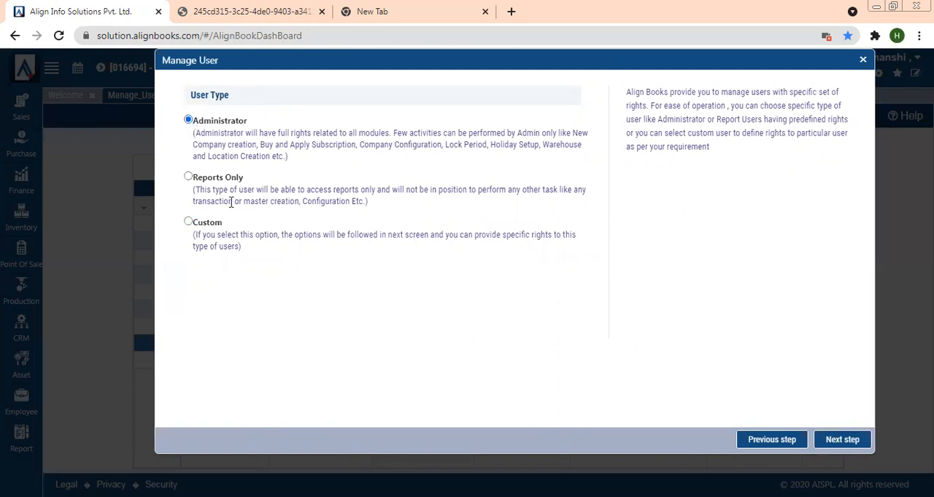
pyautogui.click(188, 178)
pyautogui.click(188, 222)
pyautogui.click(834, 442)
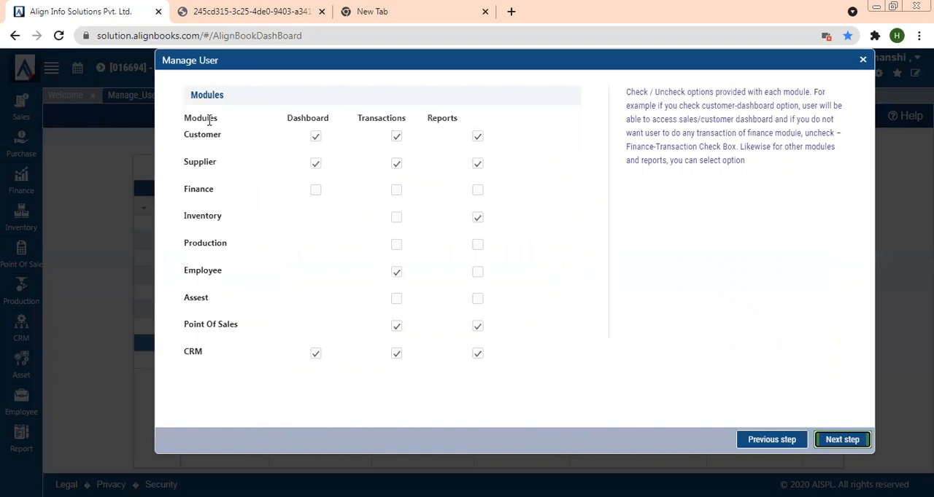
# - Clear the Supplier module rights and the CRM and Point Of Sales transaction and report rights, then continue
pyautogui.moveTo(181, 137); pyautogui.dragTo(218, 136)
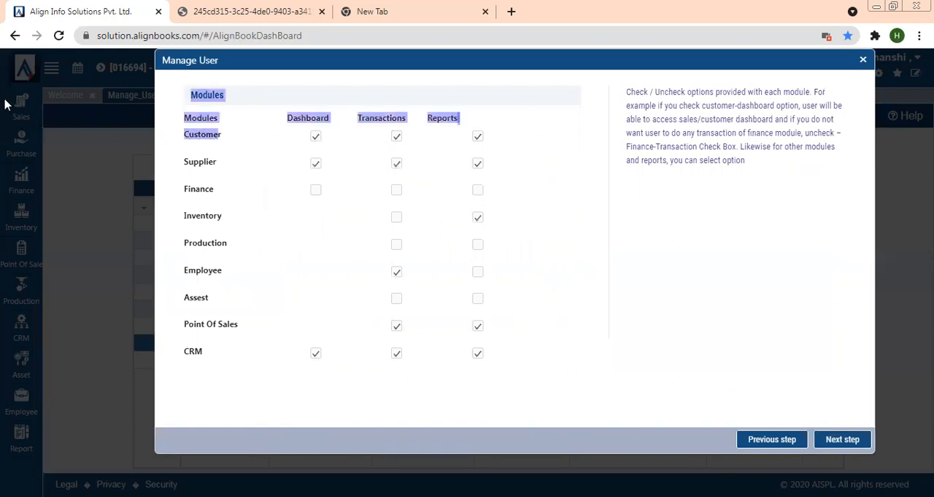
pyautogui.moveTo(178, 162); pyautogui.dragTo(215, 162)
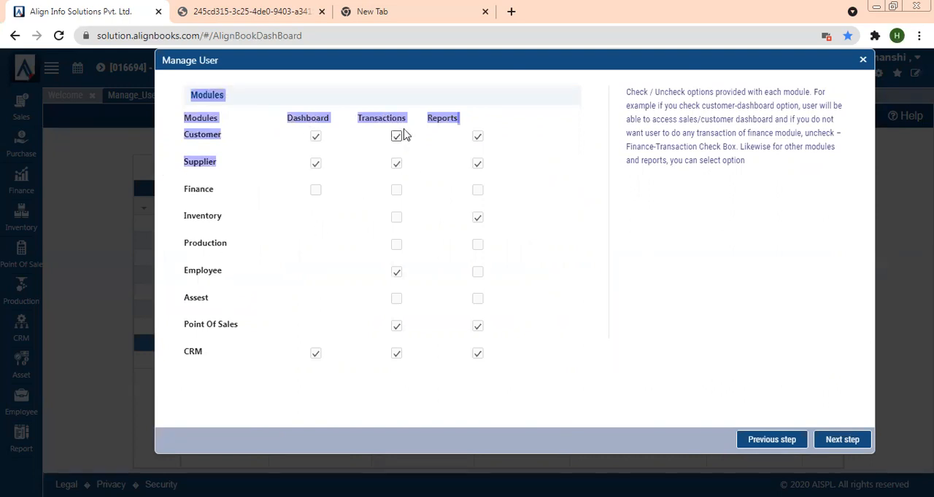
pyautogui.click(385, 179)
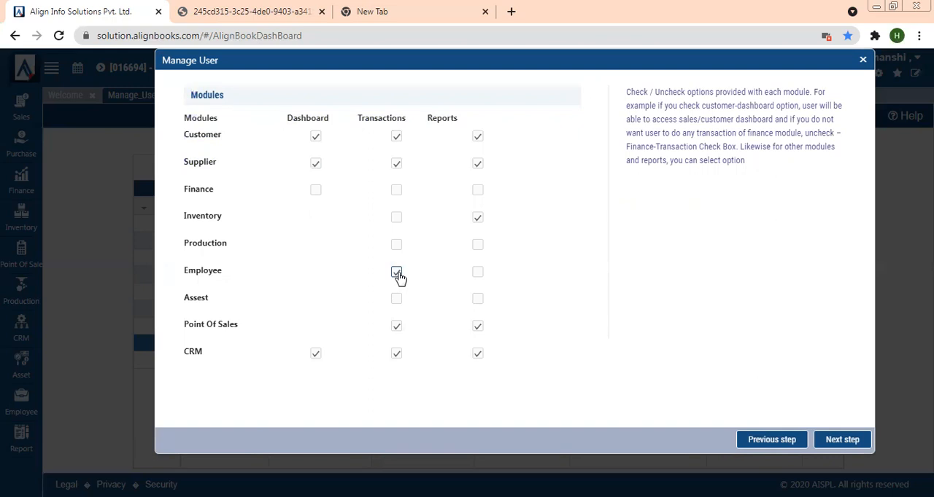
pyautogui.click(316, 163)
pyautogui.click(396, 165)
pyautogui.click(477, 164)
pyautogui.click(397, 354)
pyautogui.click(475, 355)
pyautogui.click(396, 325)
pyautogui.click(477, 326)
pyautogui.click(478, 218)
pyautogui.click(477, 219)
pyautogui.click(846, 442)
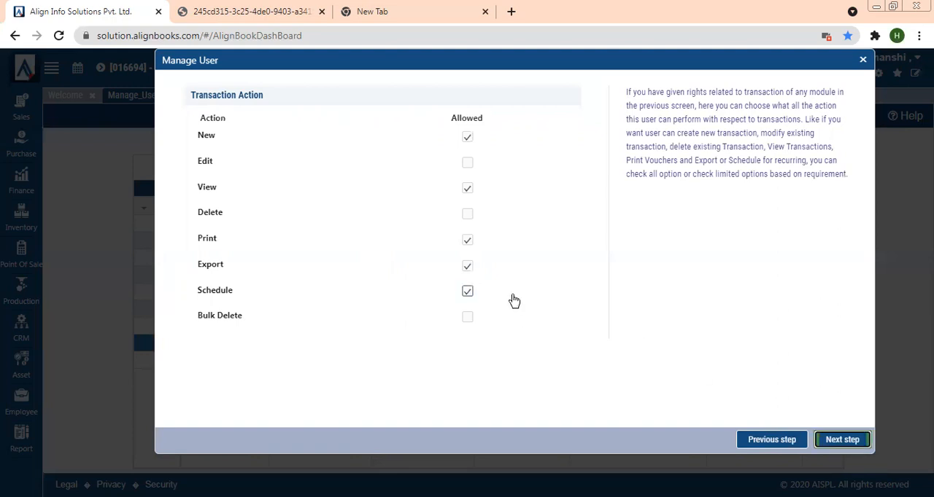
# - Uncheck the New transaction action and continue past the report action rights to Configuration
pyautogui.click(468, 139)
pyautogui.click(820, 439)
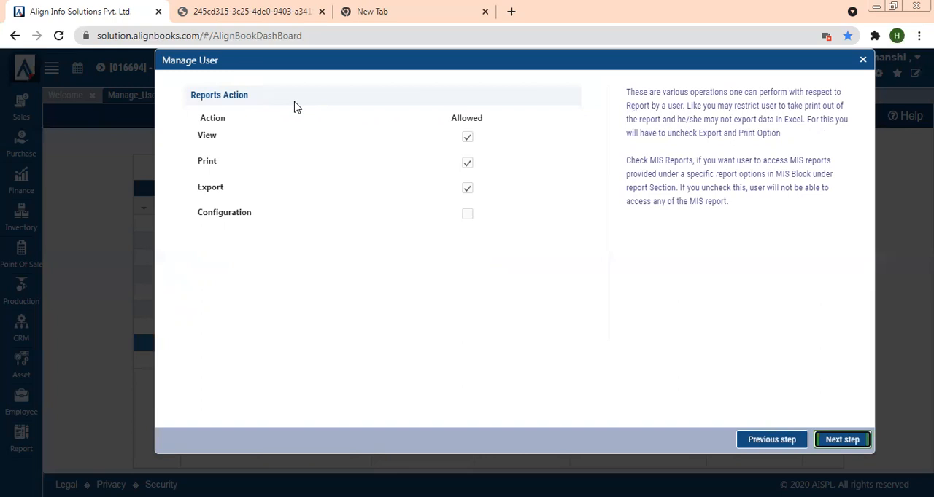
pyautogui.click(467, 163)
pyautogui.click(468, 164)
pyautogui.click(837, 444)
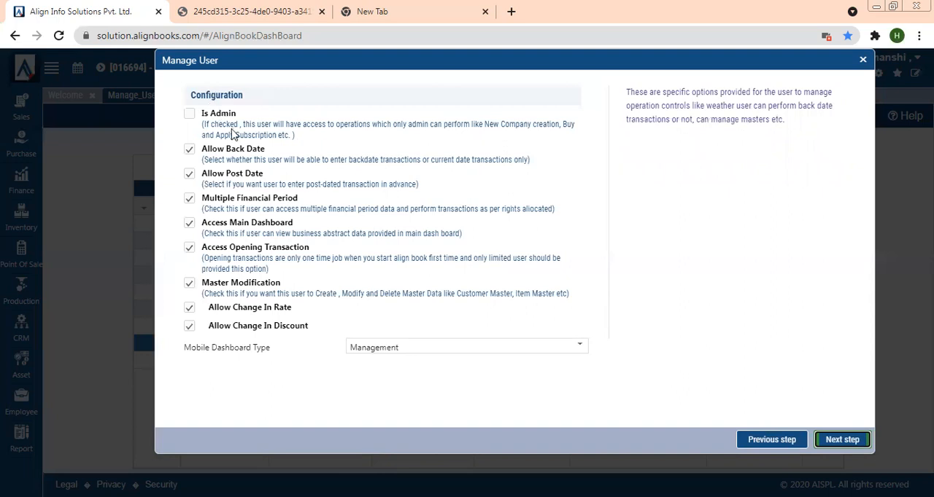
# - Uncheck Allow Post Date, Multiple Financial Period, Access Main Dashboard and Access Opening Transaction, then close the dialog without saving
pyautogui.moveTo(200, 113); pyautogui.dragTo(247, 121)
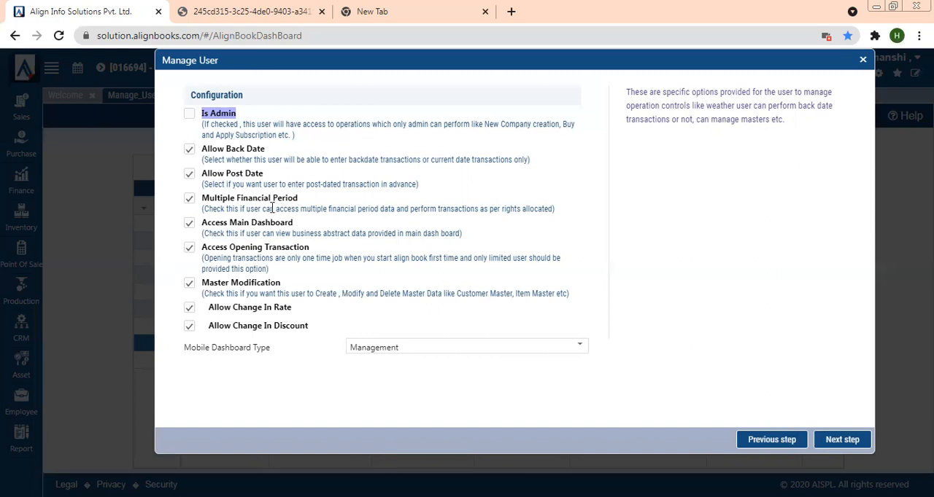
pyautogui.click(190, 199)
pyautogui.moveTo(202, 200); pyautogui.dragTo(304, 204)
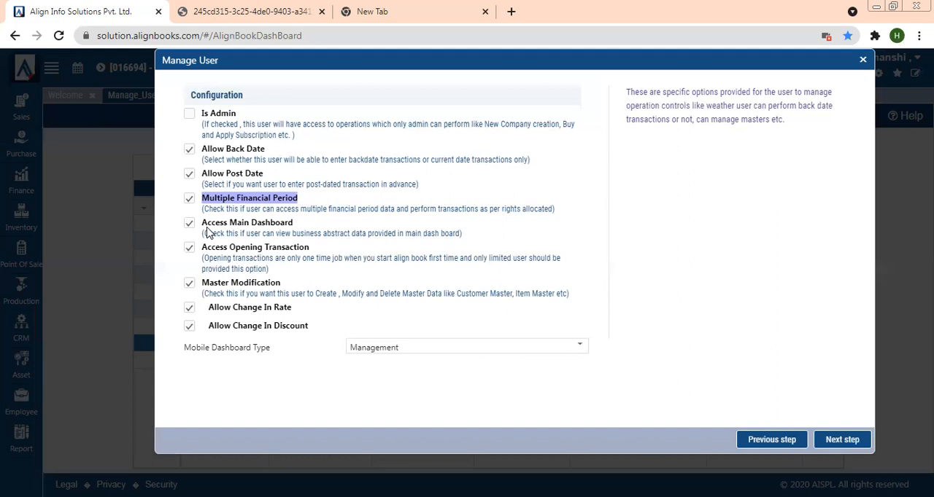
pyautogui.click(242, 250)
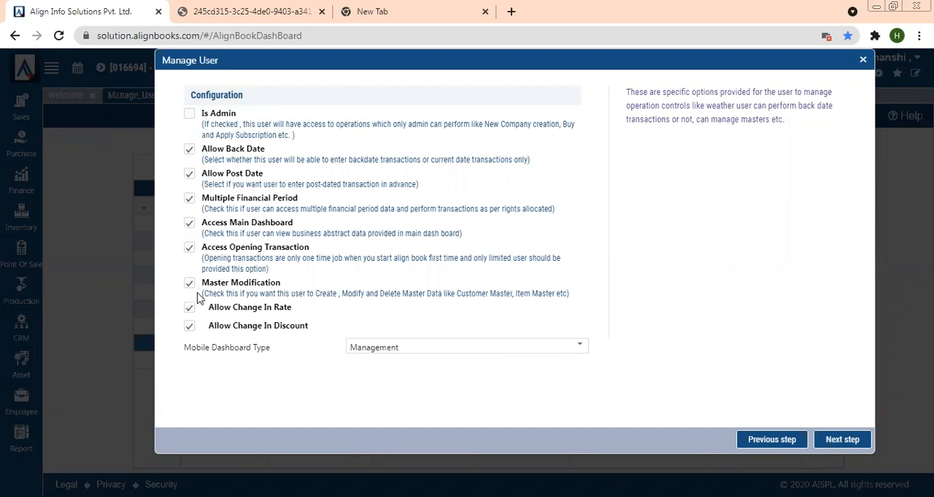
pyautogui.click(189, 248)
pyautogui.click(190, 224)
pyautogui.click(189, 199)
pyautogui.click(190, 175)
pyautogui.click(400, 351)
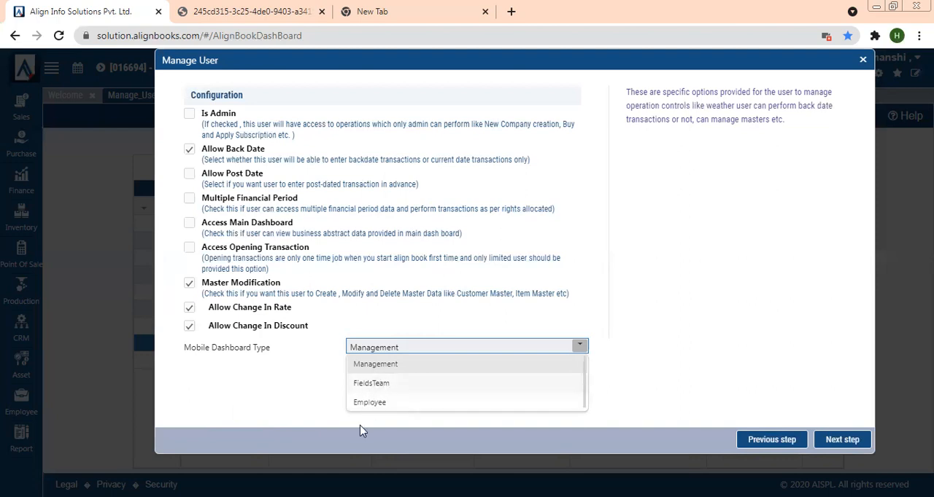
pyautogui.click(864, 62)
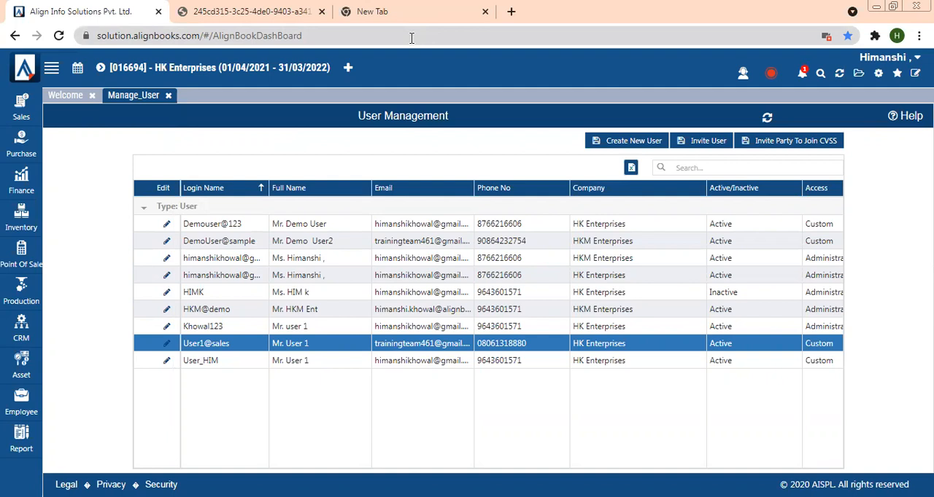
# - Open the AlignBooks login page in a new browser tab and enter User1@sales as the user ID
pyautogui.click(359, 6)
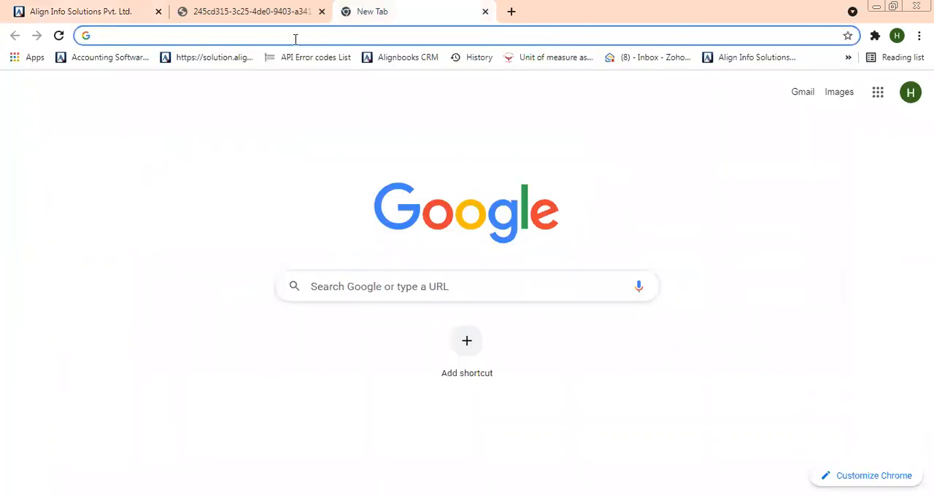
pyautogui.click(235, 58)
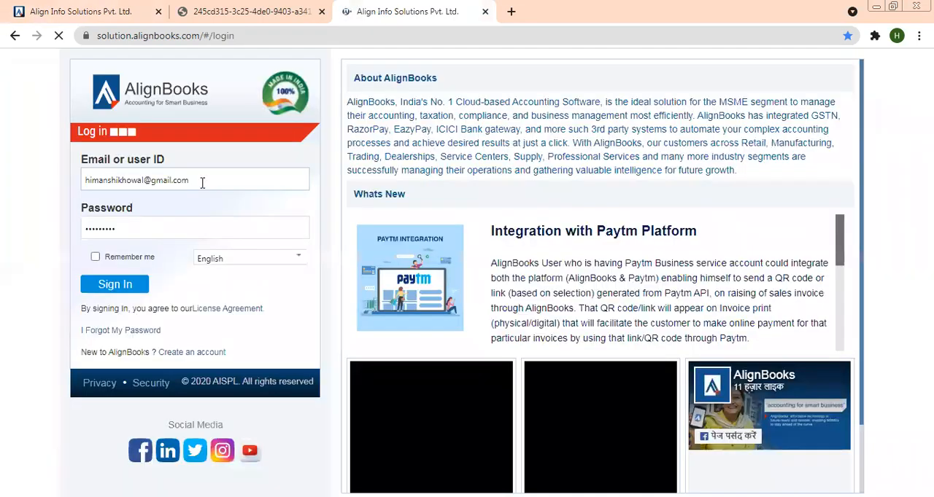
pyautogui.moveTo(180, 183); pyautogui.dragTo(82, 186)
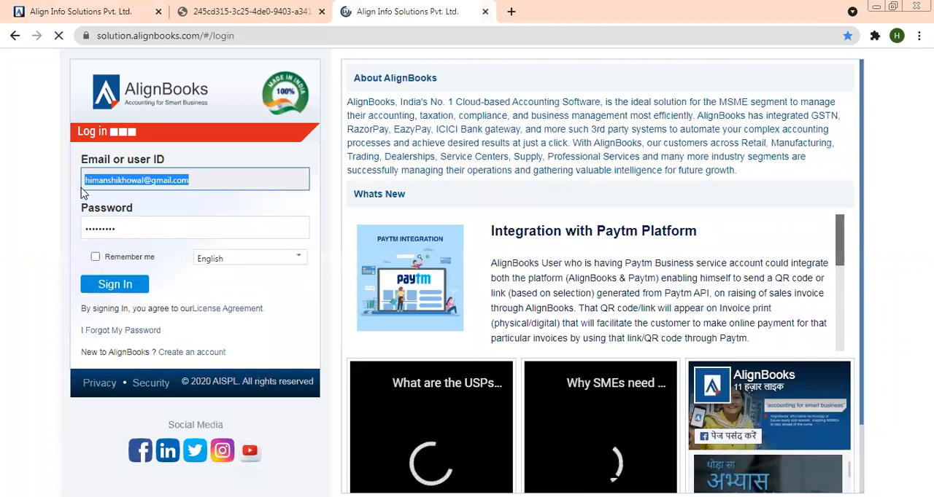
pyautogui.press('BackSpace')
pyautogui.write('User')
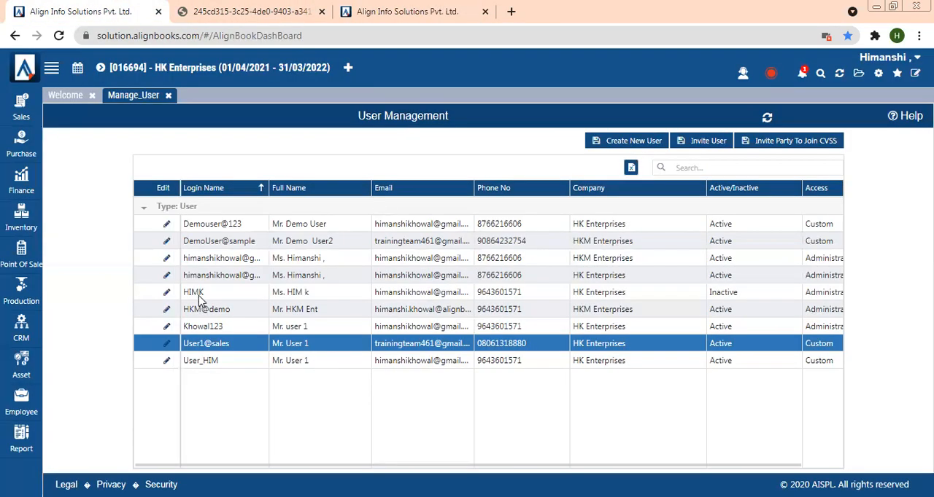
# - Enter the account password for User1@sales, sign in, and open the Sales menu to check its items
pyautogui.click(429, 18)
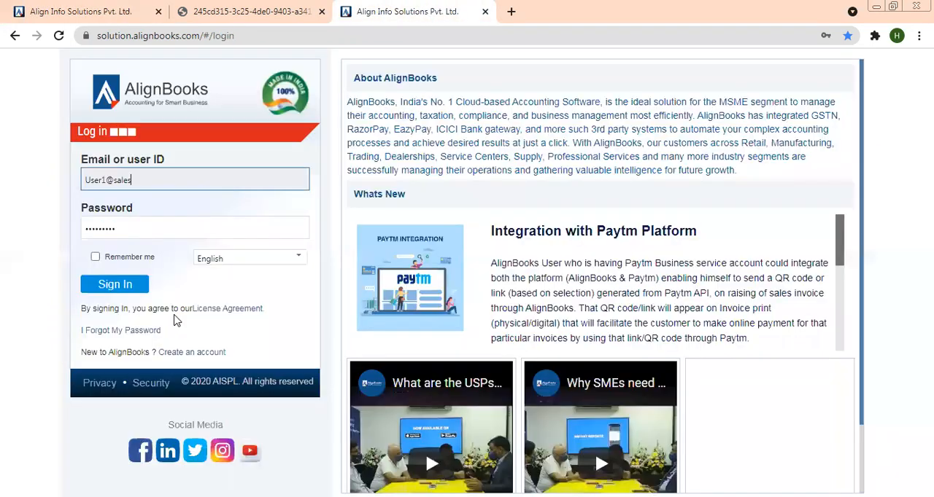
pyautogui.doubleClick(148, 226)
pyautogui.press('BackSpace')
pyautogui.write('•••')
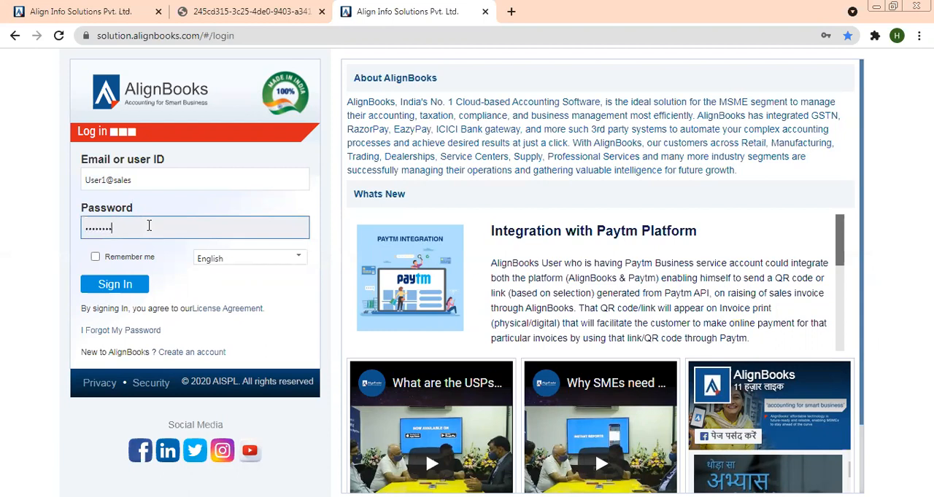
pyautogui.click(114, 284)
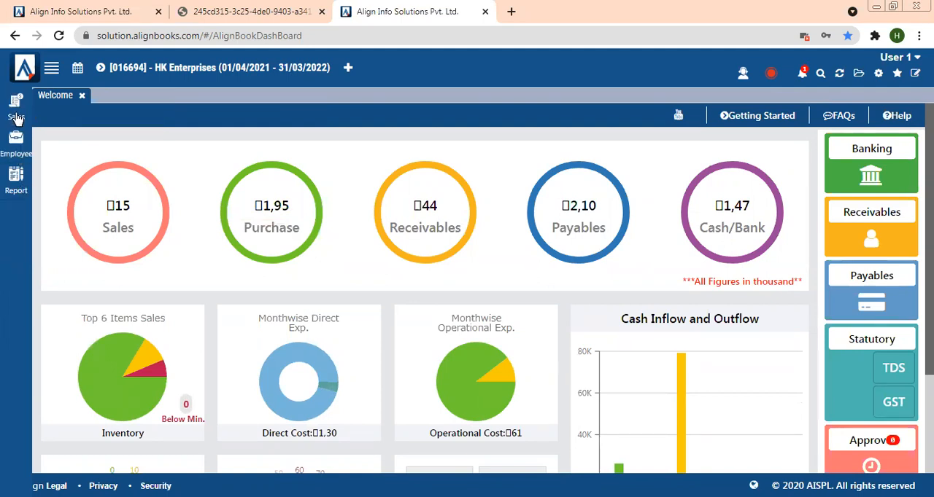
pyautogui.click(17, 115)
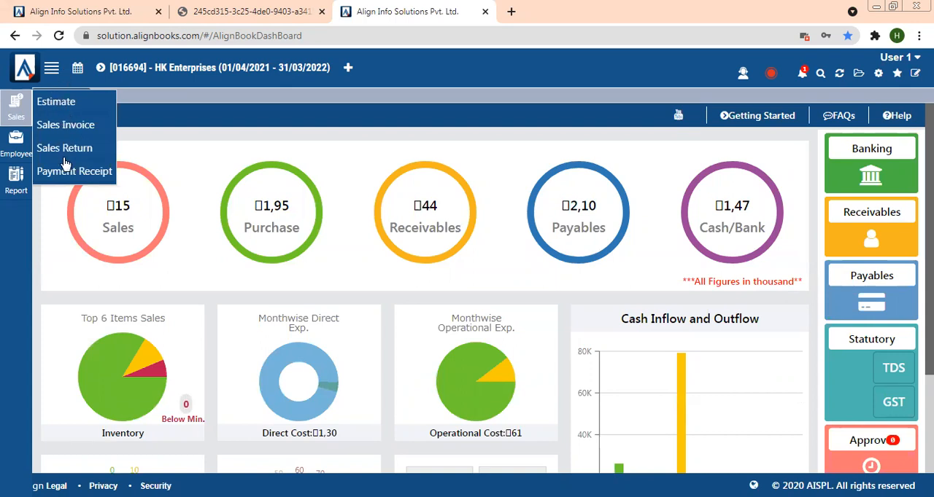
# - In the administrator's tab, open User Menu Level Rights, load the rights for the User1@sales user, then exit the dialog
pyautogui.click(60, 7)
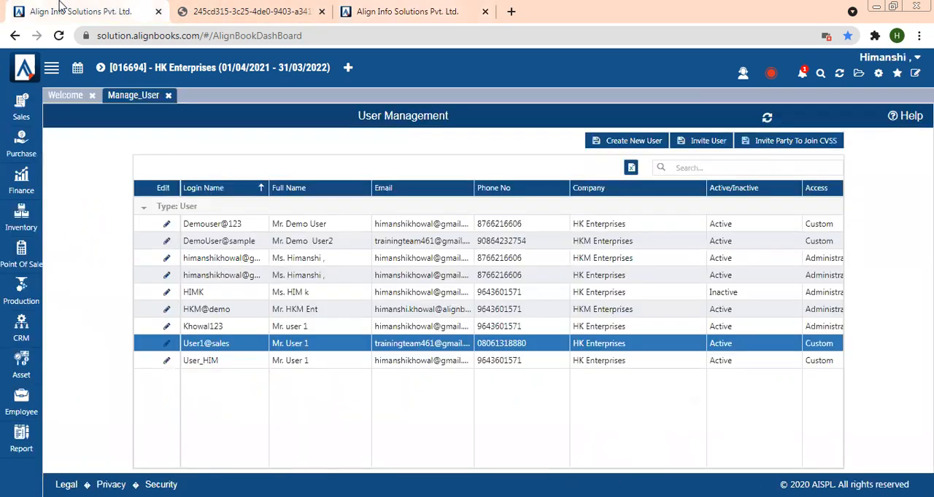
pyautogui.click(860, 75)
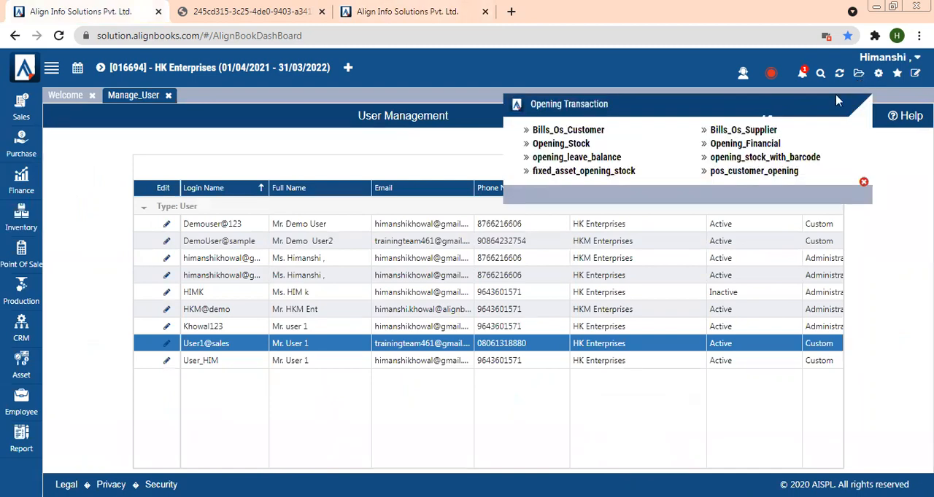
pyautogui.click(879, 76)
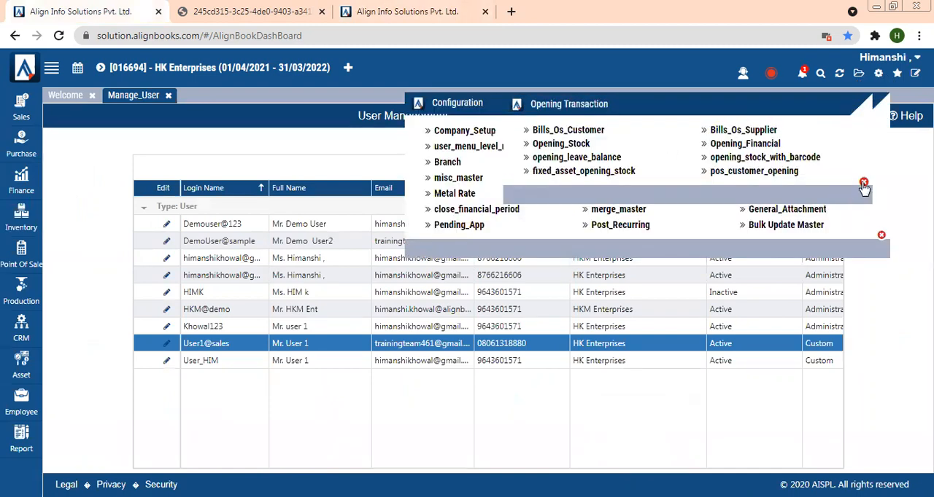
pyautogui.click(863, 181)
pyautogui.click(519, 149)
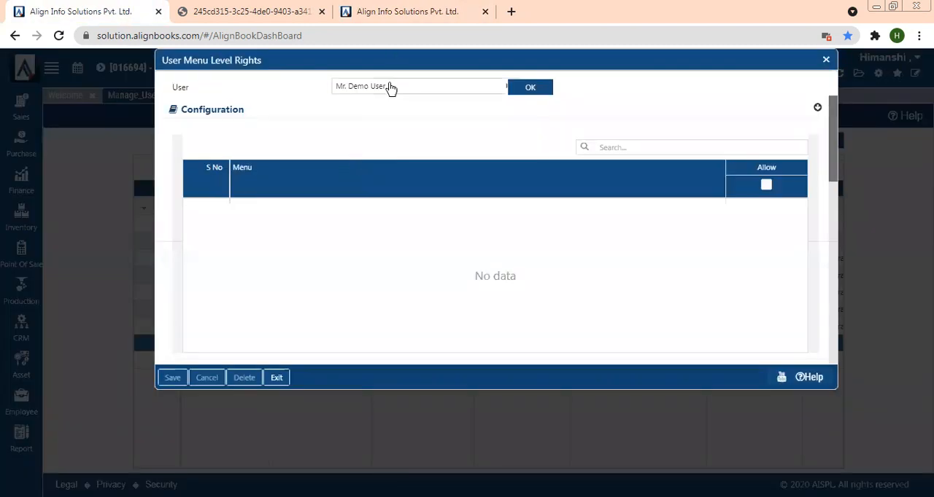
pyautogui.click(390, 87)
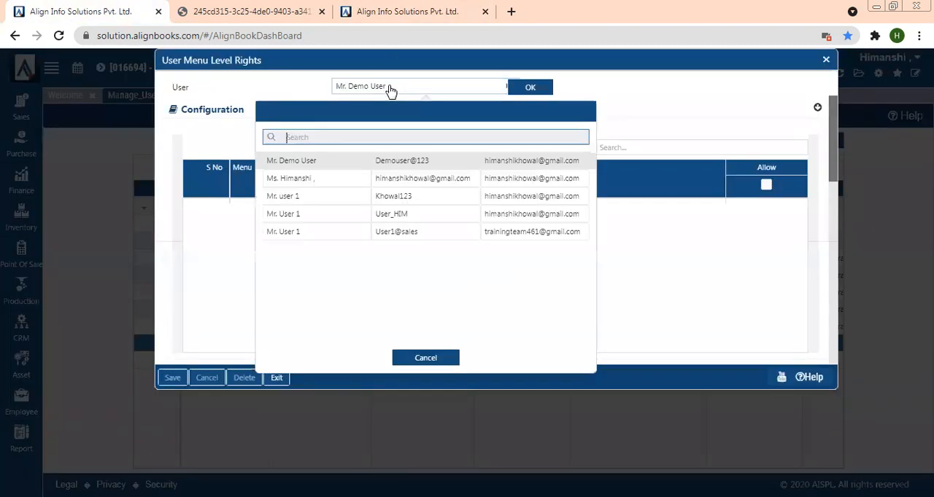
pyautogui.click(312, 235)
pyautogui.click(533, 94)
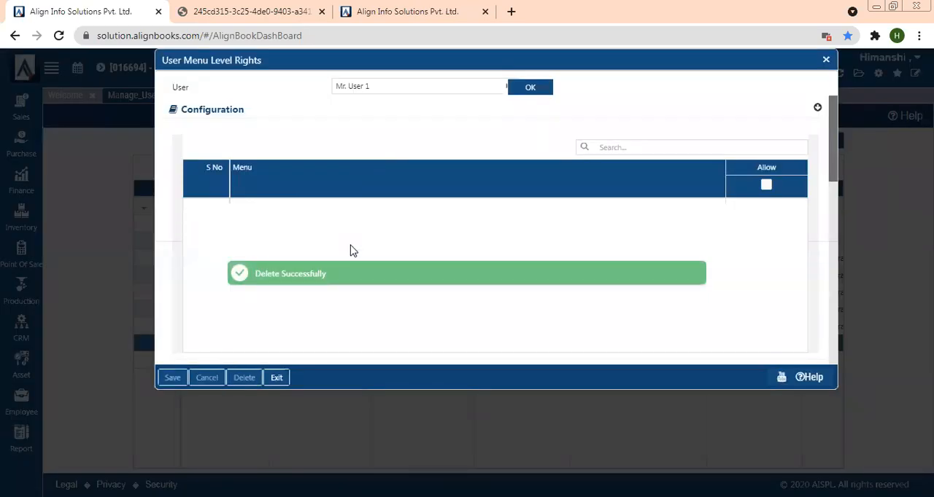
pyautogui.click(826, 60)
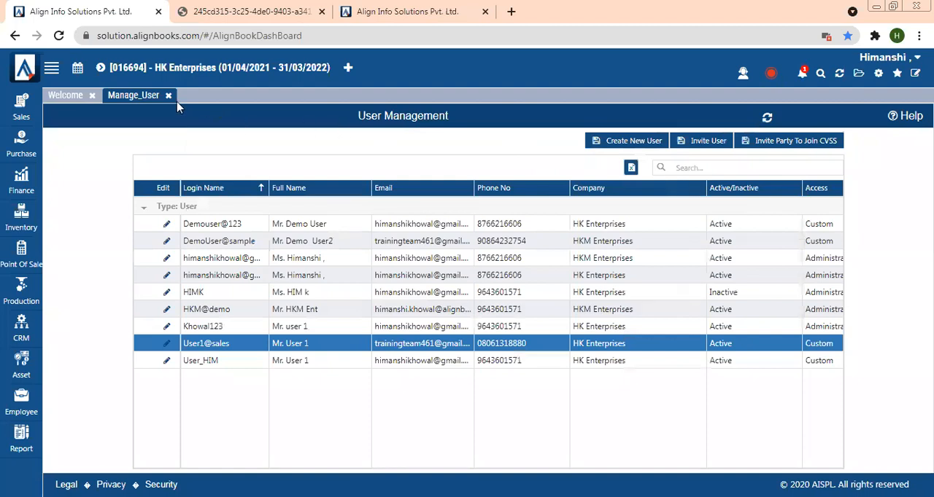
# - Switch to the User1@sales session and log out
pyautogui.click(375, 10)
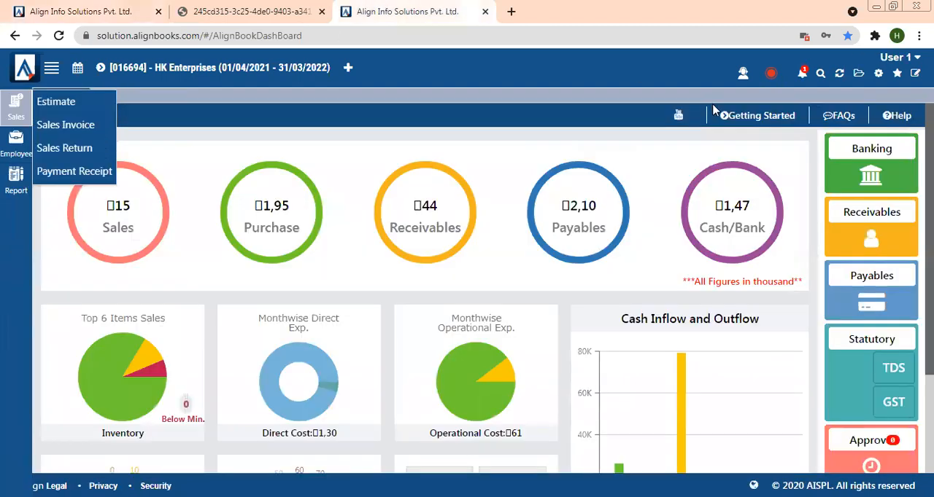
pyautogui.click(900, 57)
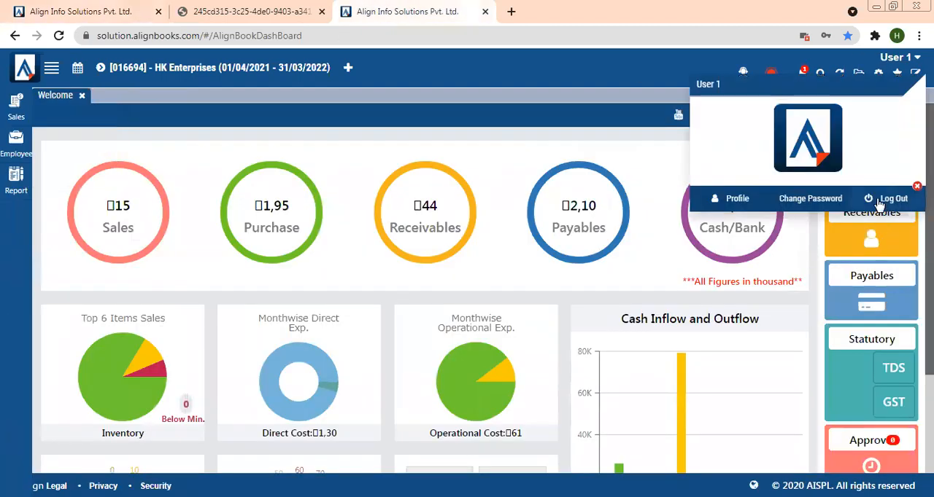
pyautogui.click(881, 203)
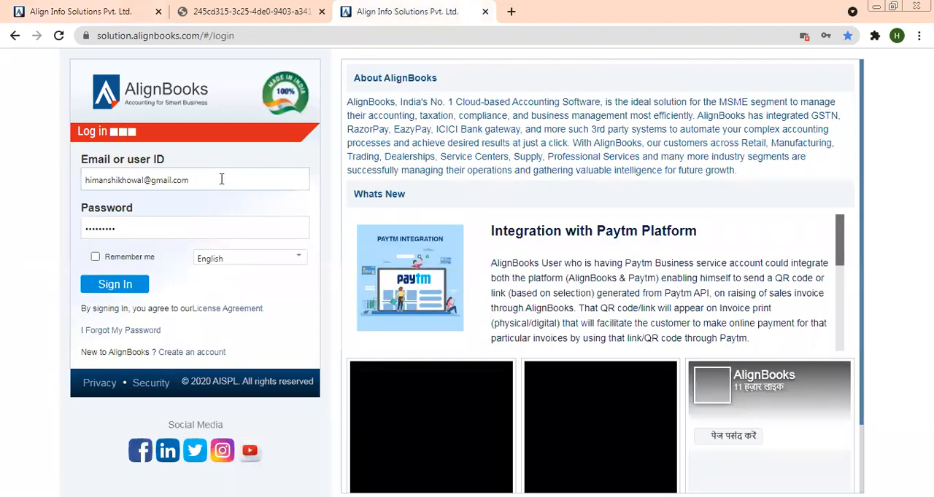
# - Replace the login user ID with User1@sales
pyautogui.moveTo(223, 179); pyautogui.dragTo(21, 183)
pyautogui.press('BackSpace')
pyautogui.write('Us')
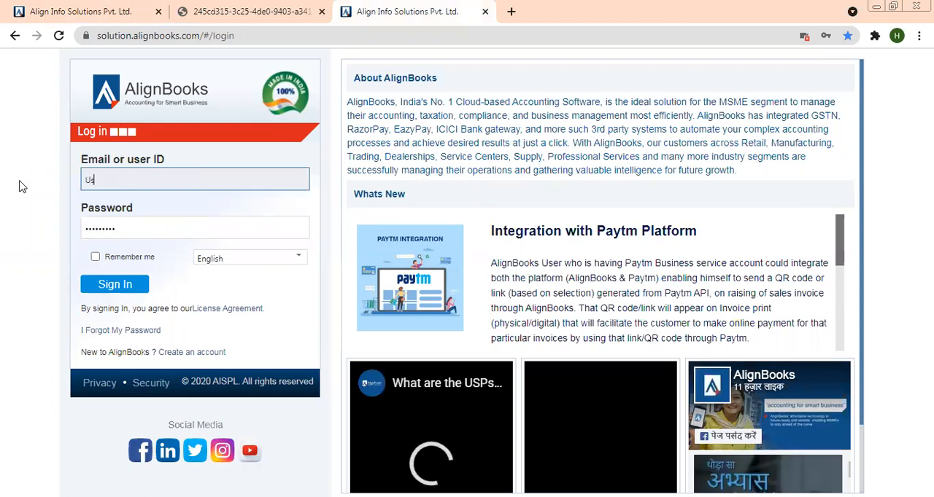
pyautogui.write('er1@')
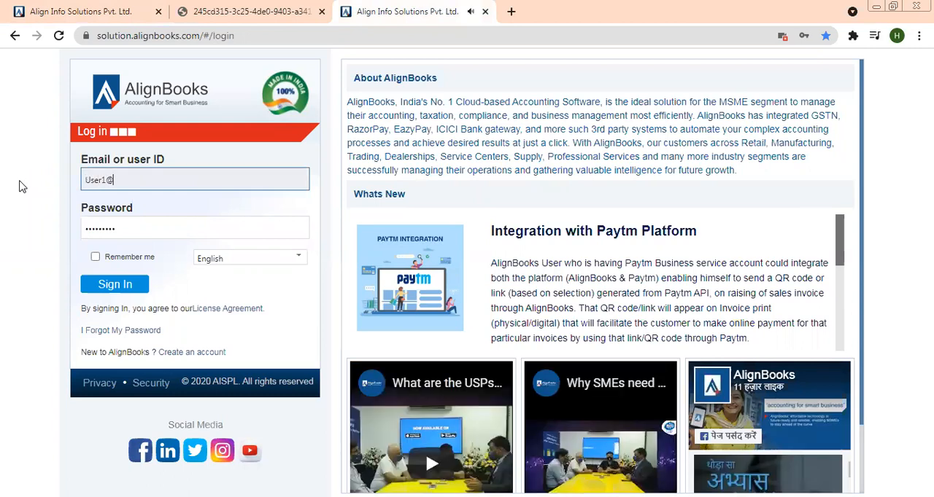
pyautogui.write('sales')
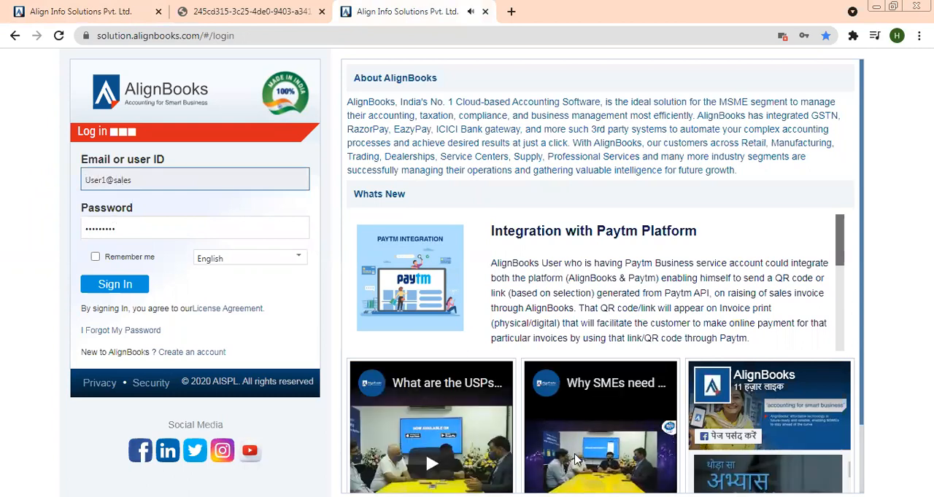
pyautogui.scroll(-1, 577, 458)
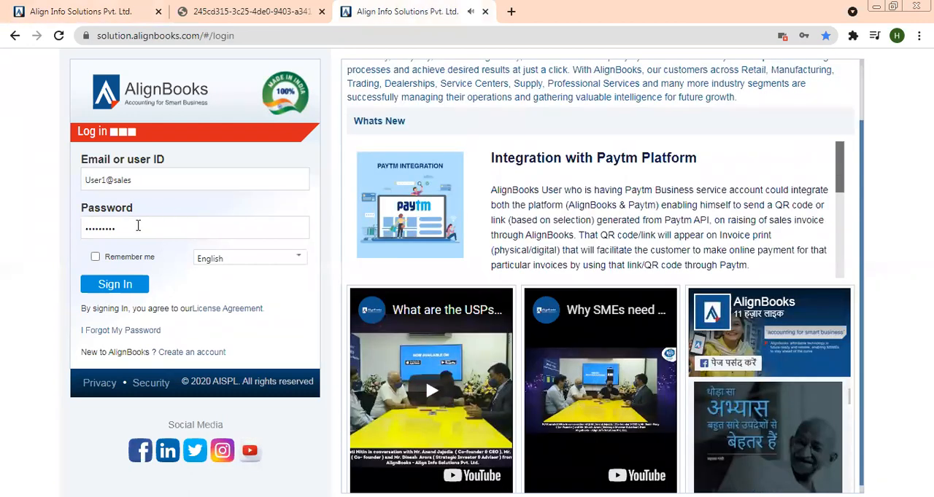
# - Re-enter the account password and sign in as User1@sales
pyautogui.click(137, 226)
pyautogui.press('BackSpace')
pyautogui.press('BackSpace')
pyautogui.press('BackSpace')
pyautogui.press('BackSpace')
pyautogui.press('BackSpace')
pyautogui.press('BackSpace')
pyautogui.write('•••')
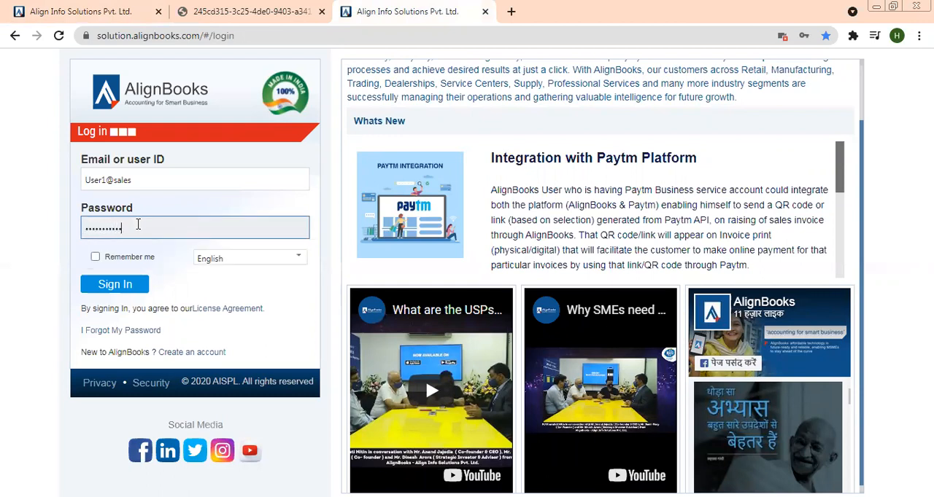
pyautogui.click(119, 293)
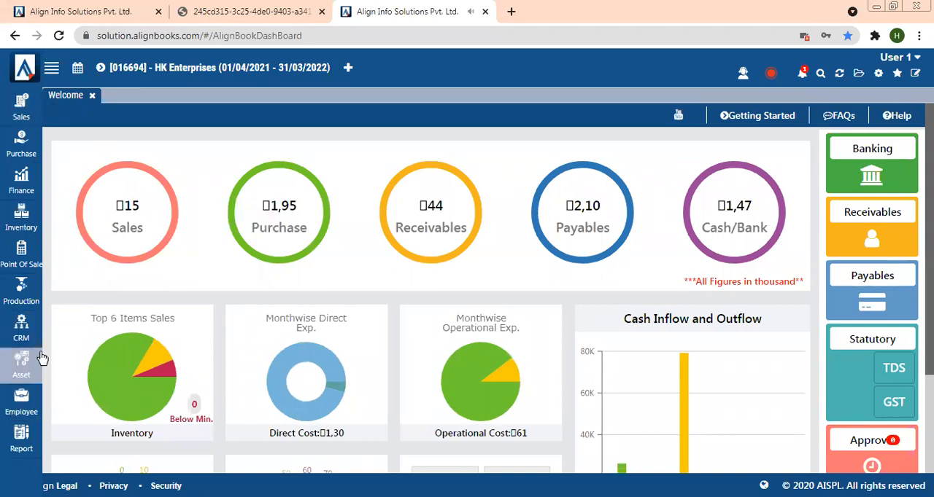
# - Examine the menu items offered under each module for the signed-in restricted user
pyautogui.click(33, 117)
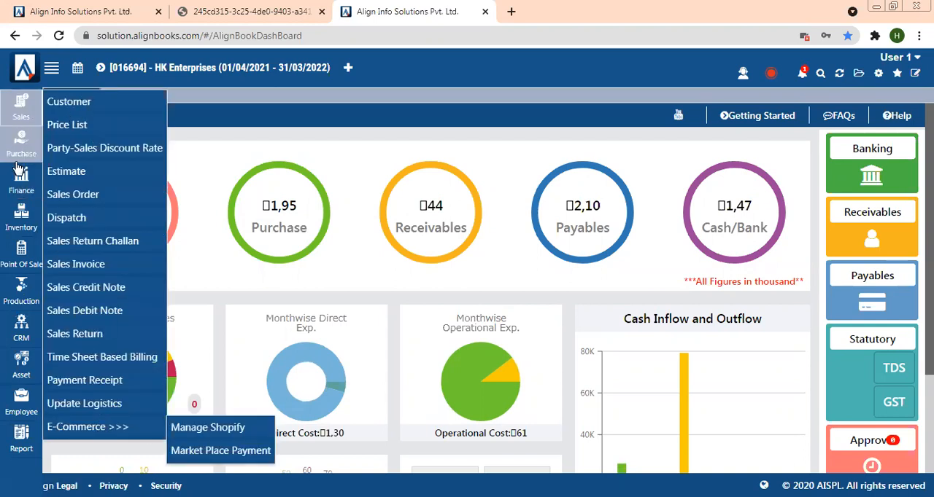
pyautogui.click(22, 144)
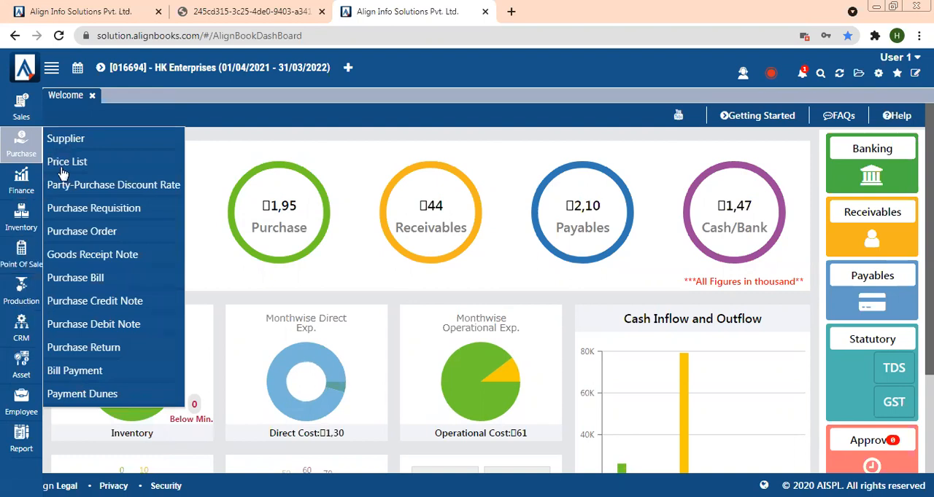
pyautogui.click(20, 179)
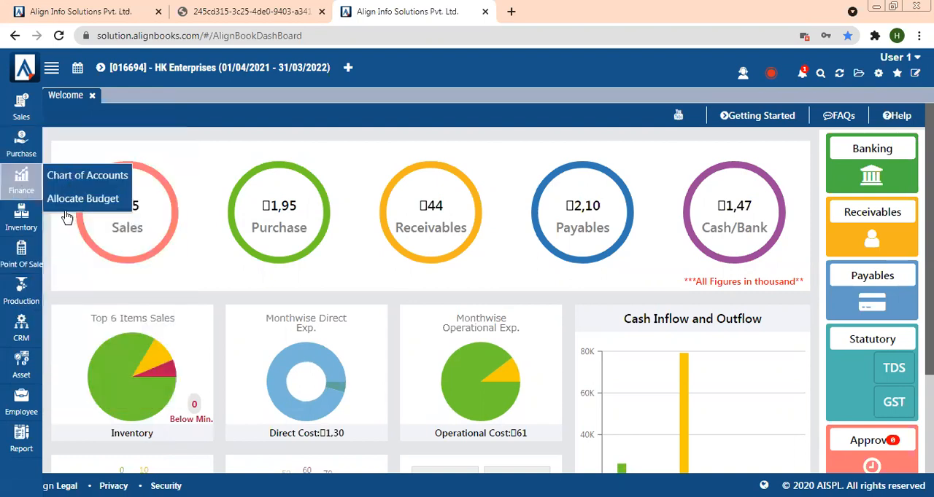
pyautogui.click(18, 221)
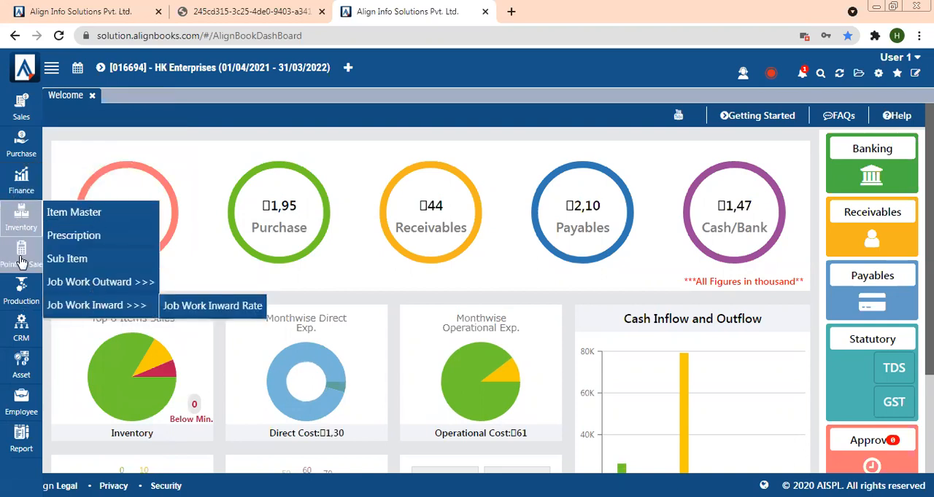
pyautogui.click(22, 263)
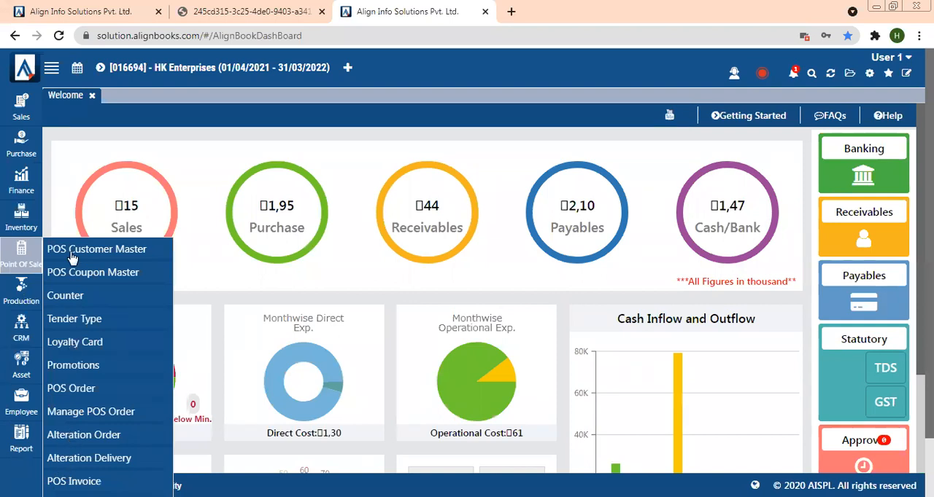
pyautogui.click(8, 301)
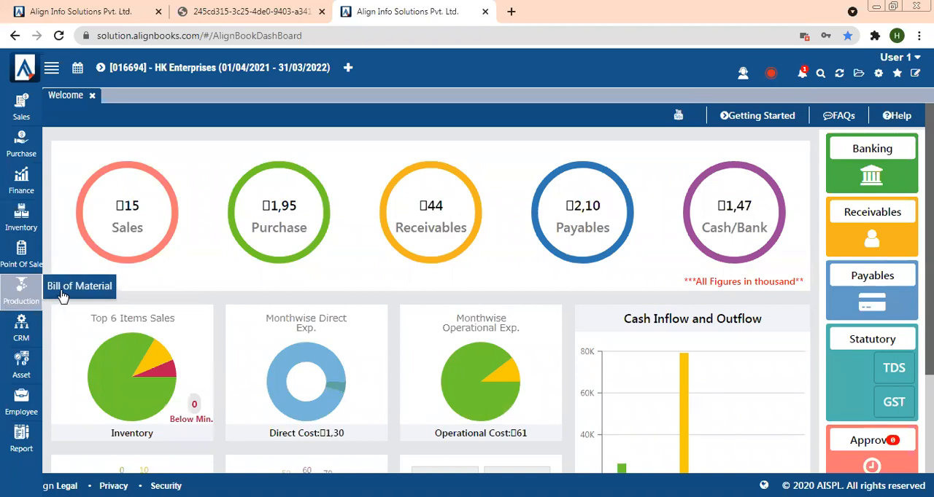
pyautogui.click(21, 330)
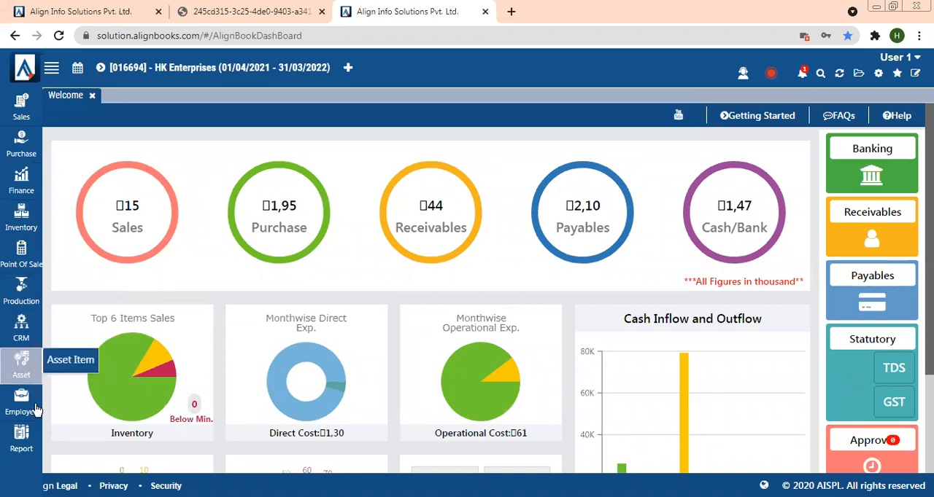
pyautogui.click(21, 414)
pyautogui.moveTo(80, 361)
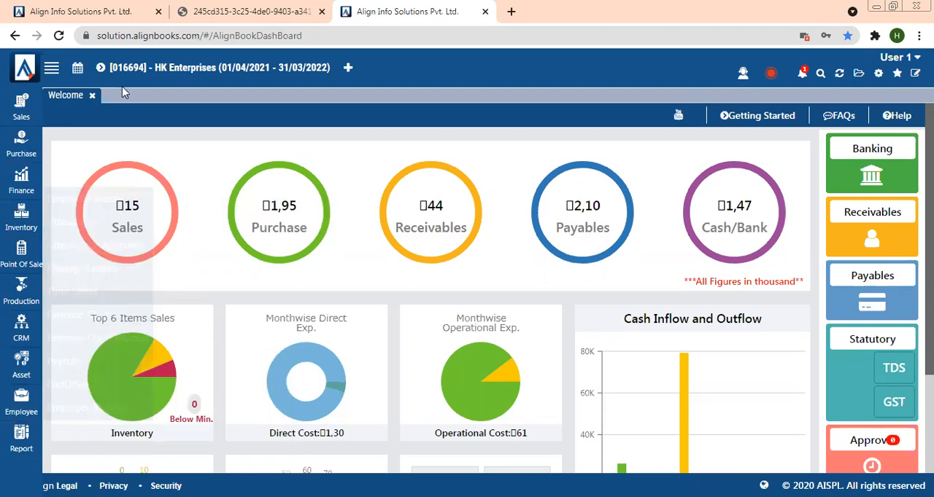
# - Reopen the Sales, Purchase and Employee menus to review their available items
pyautogui.click(22, 109)
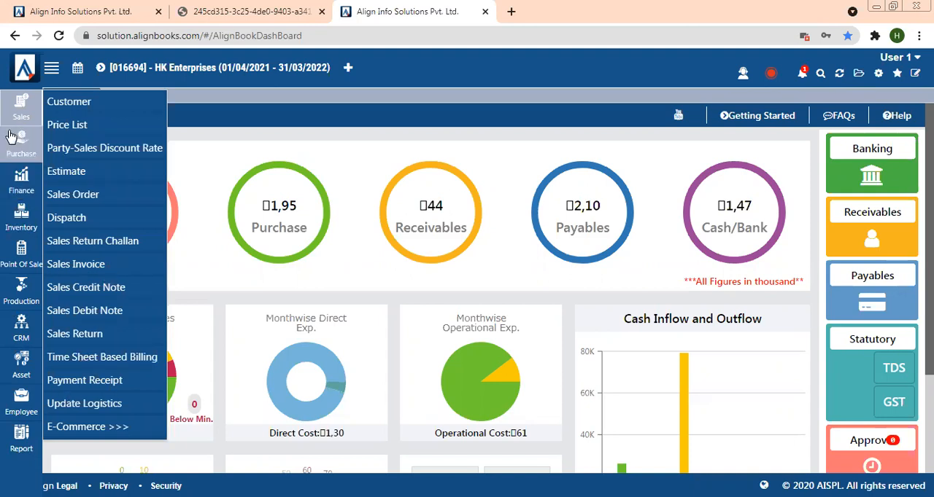
pyautogui.click(18, 148)
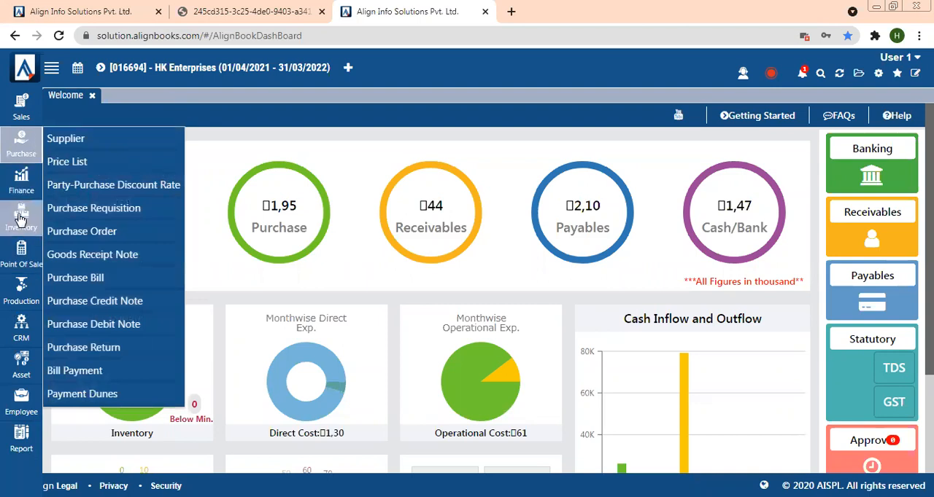
pyautogui.click(21, 400)
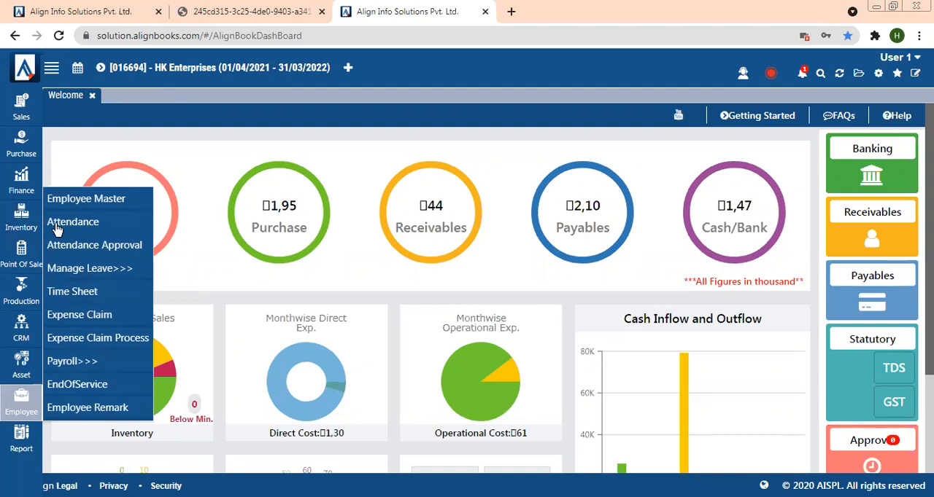
# - Return to the administrator session and open User Menu Level Rights for user User1@sales
pyautogui.click(87, 11)
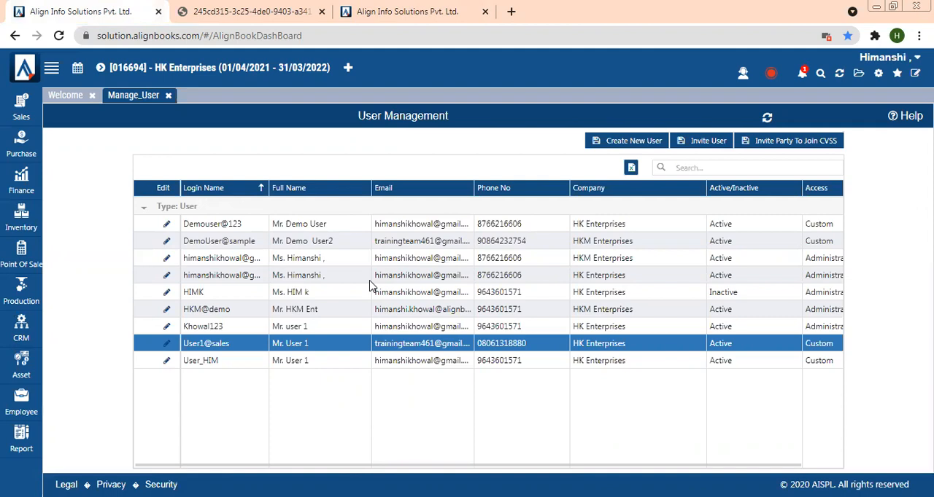
pyautogui.click(879, 75)
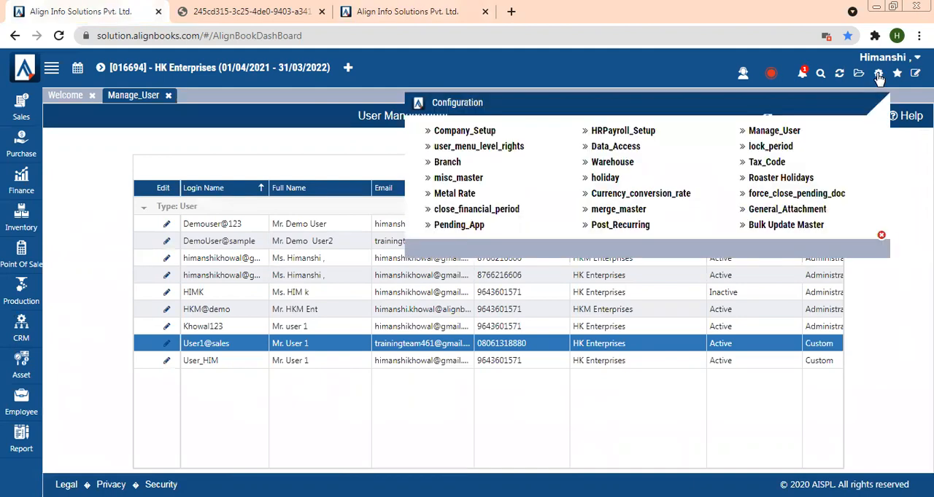
pyautogui.click(461, 151)
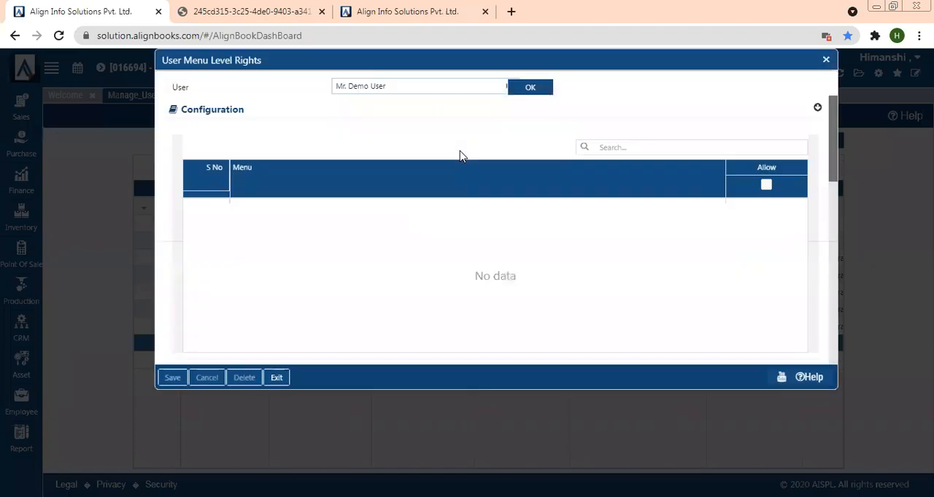
pyautogui.click(386, 86)
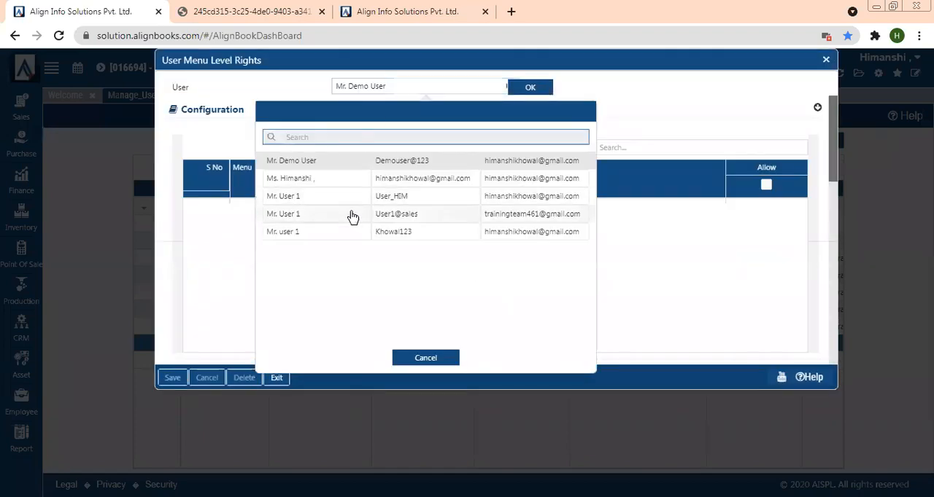
pyautogui.click(352, 217)
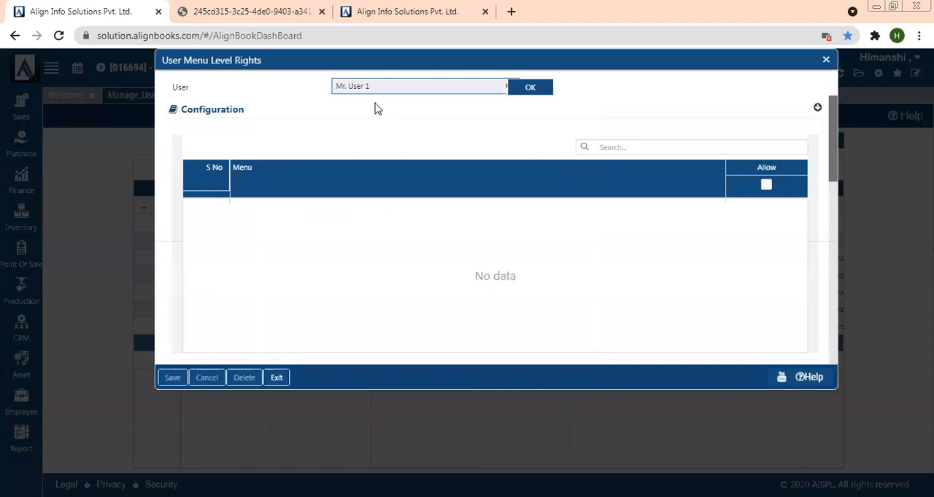
pyautogui.click(540, 88)
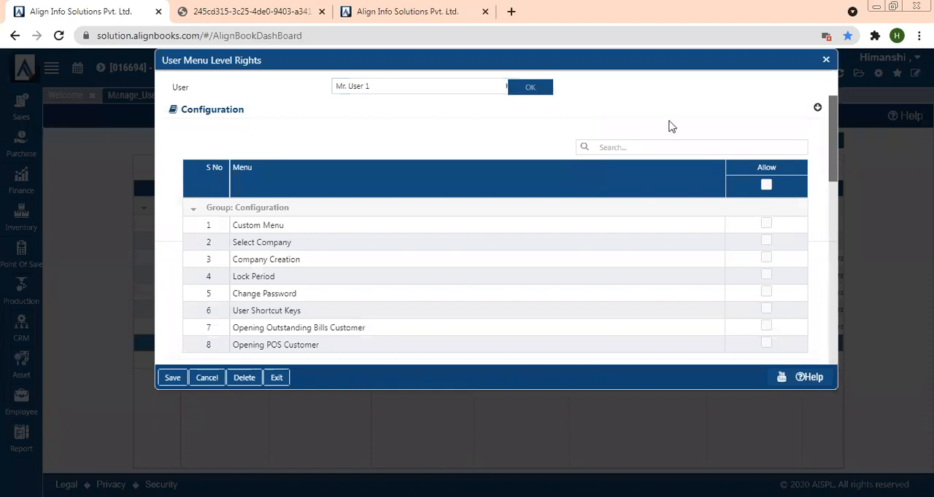
# - Enlarge the rights dialog and grant Sales Invoice allow, print and export rights under the Customer transactions
pyautogui.click(836, 274)
pyautogui.moveTo(843, 279); pyautogui.dragTo(845, 198)
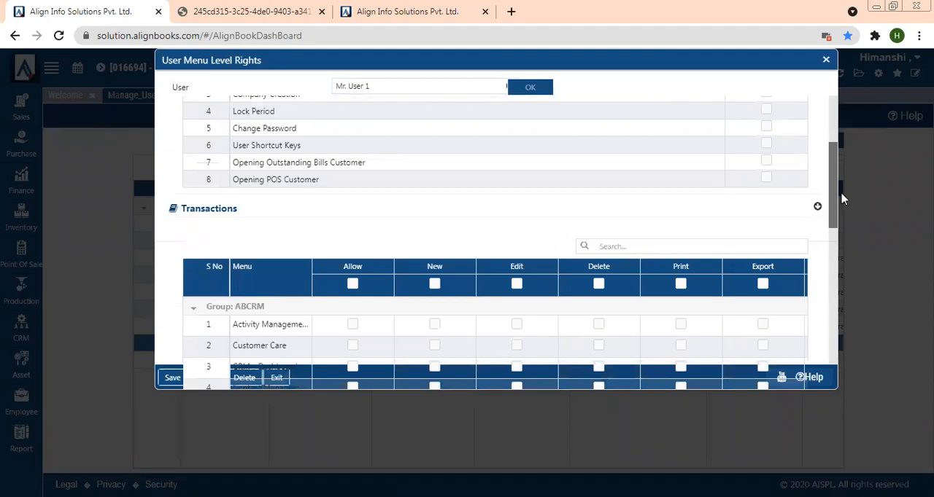
pyautogui.click(834, 133)
pyautogui.moveTo(833, 139); pyautogui.dragTo(822, 113)
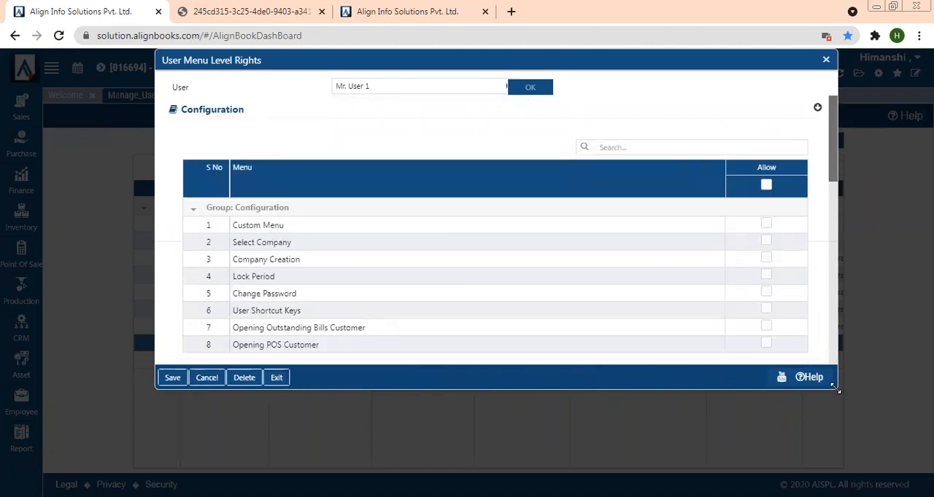
pyautogui.moveTo(836, 388); pyautogui.dragTo(896, 488)
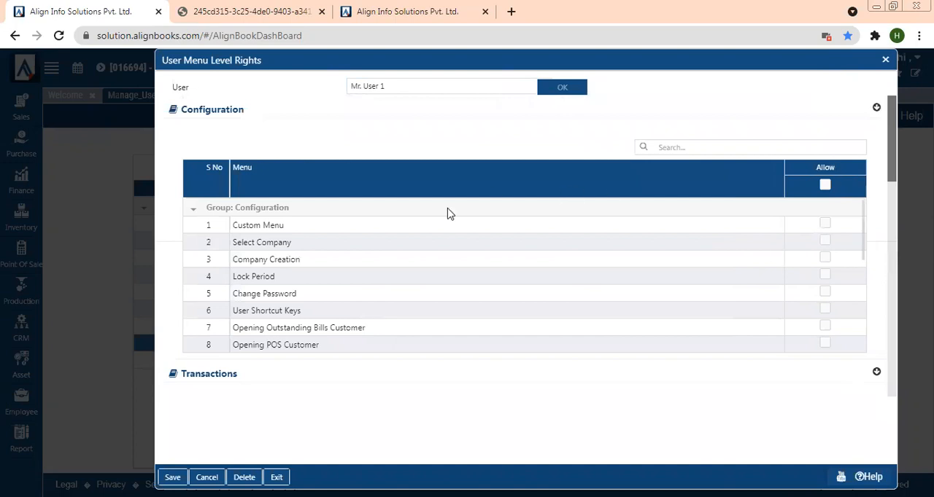
pyautogui.click(194, 213)
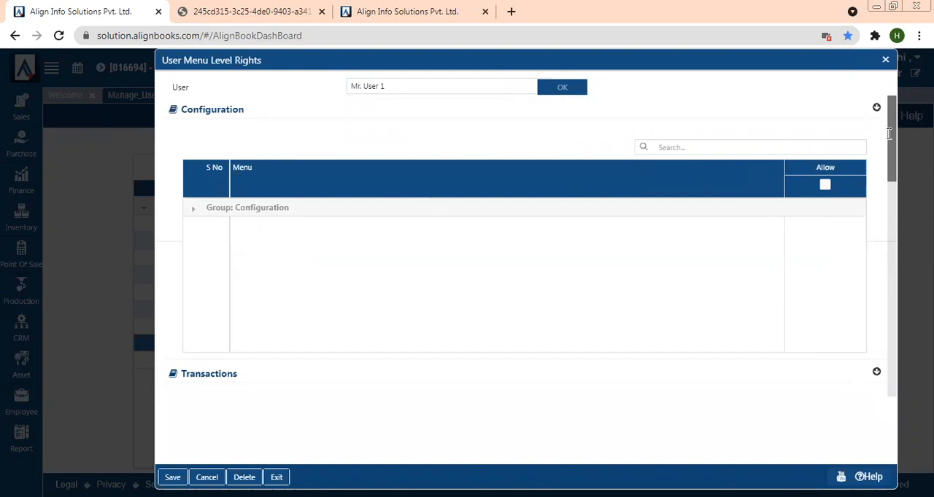
pyautogui.moveTo(896, 132); pyautogui.dragTo(903, 199)
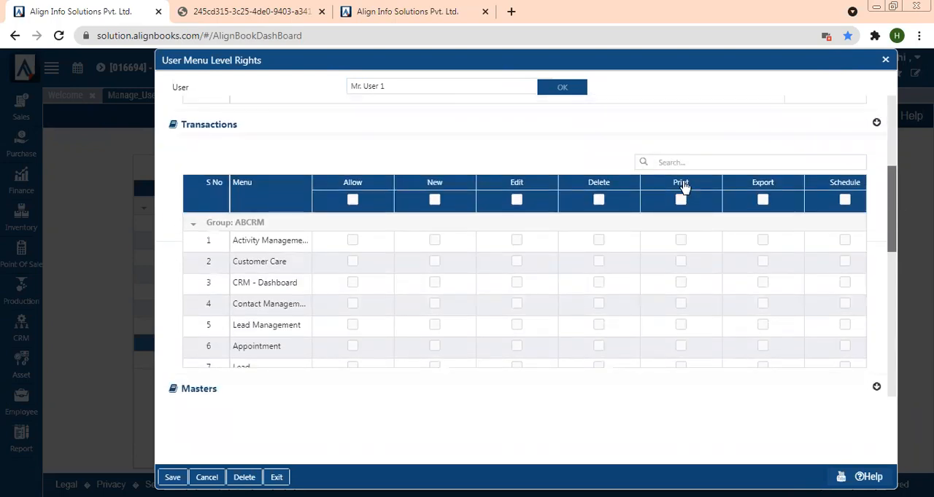
pyautogui.click(195, 228)
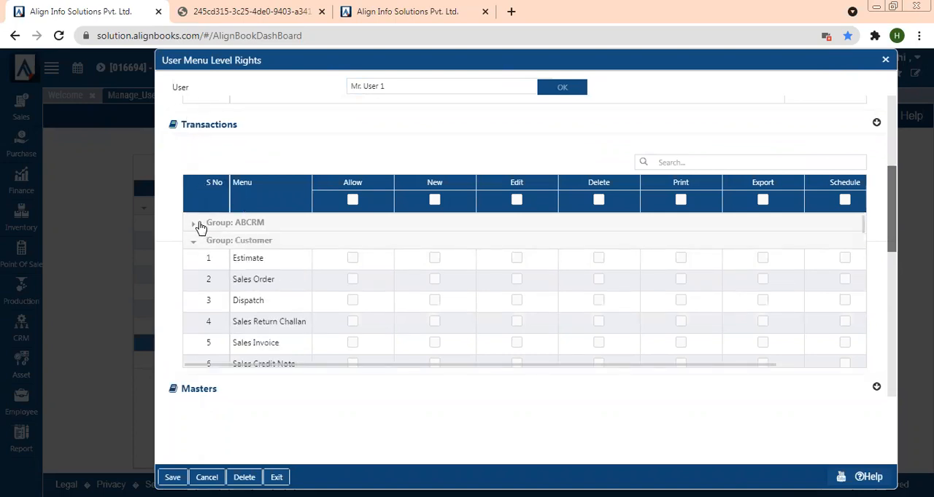
pyautogui.click(353, 343)
pyautogui.click(683, 345)
pyautogui.click(764, 346)
# - Grant Payment Receipt allow, new and print rights in the Customer transactions
pyautogui.moveTo(890, 203); pyautogui.dragTo(890, 232)
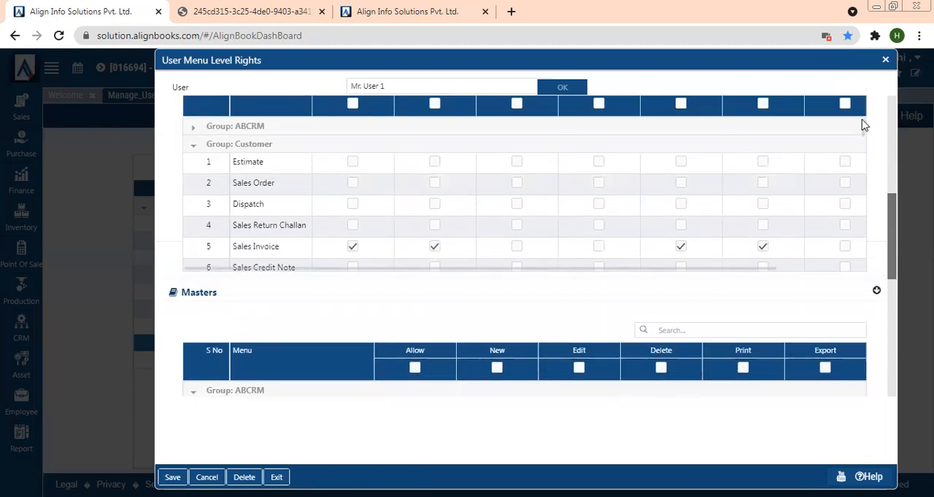
pyautogui.scroll(-3, 863, 138)
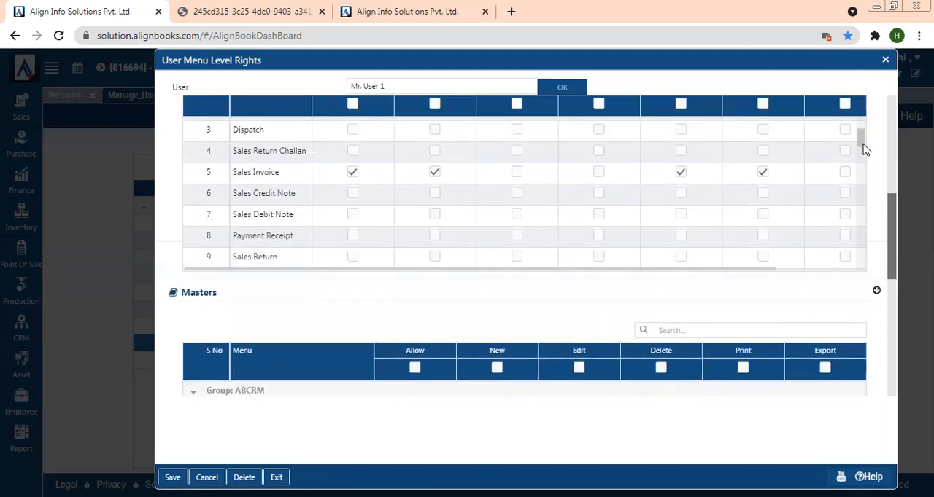
pyautogui.click(352, 194)
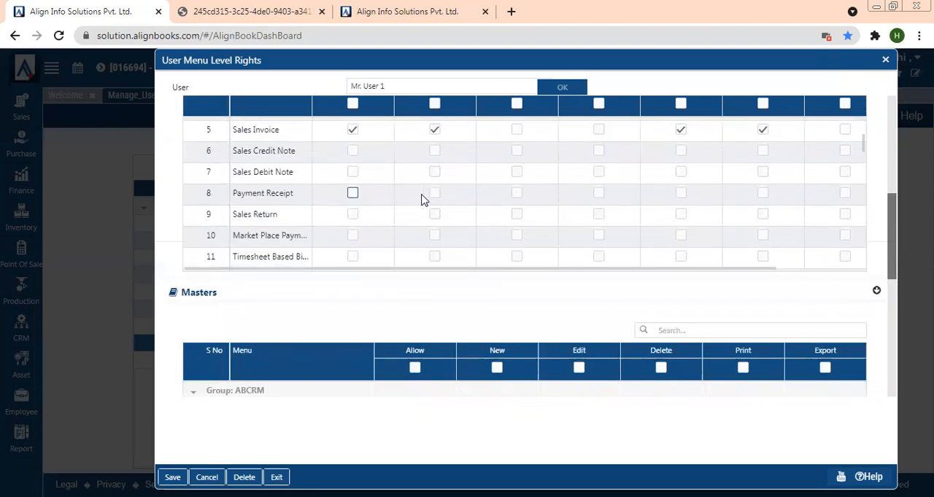
pyautogui.click(436, 196)
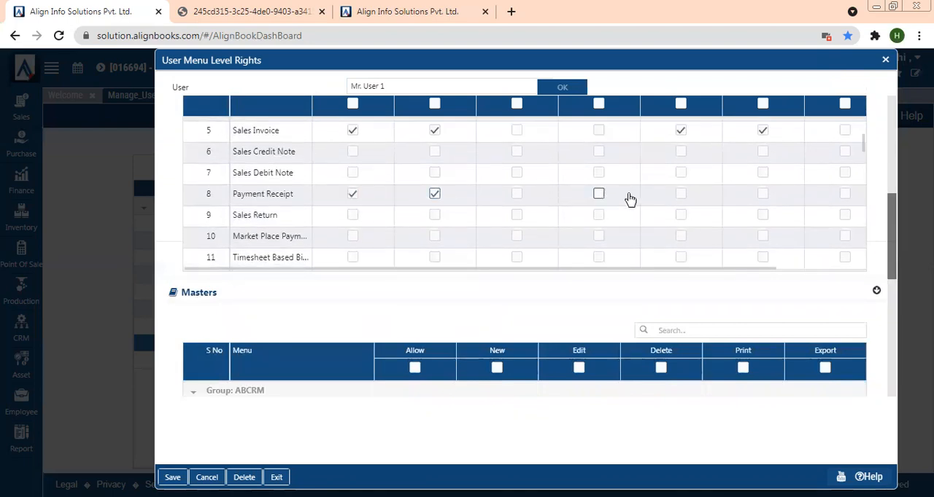
pyautogui.click(684, 195)
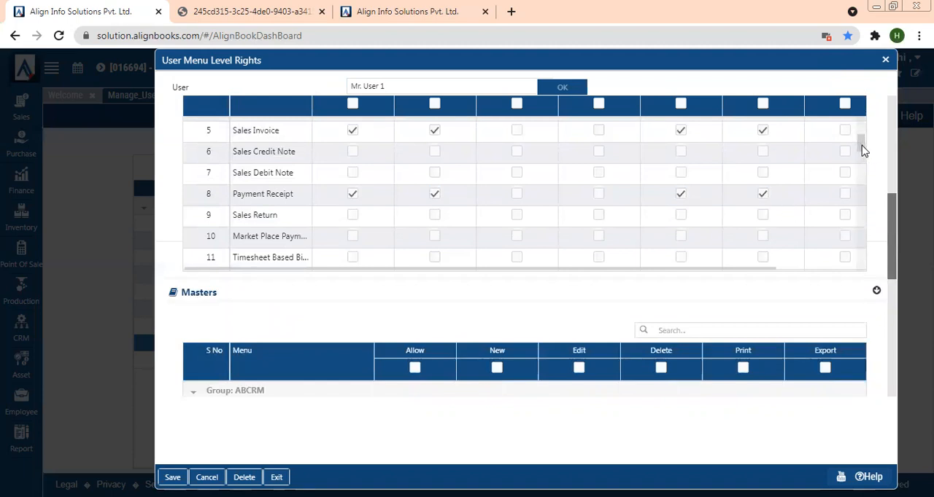
# - Grant Attendance allow, print and export rights in the Employee transactions group
pyautogui.scroll(3, 860, 140)
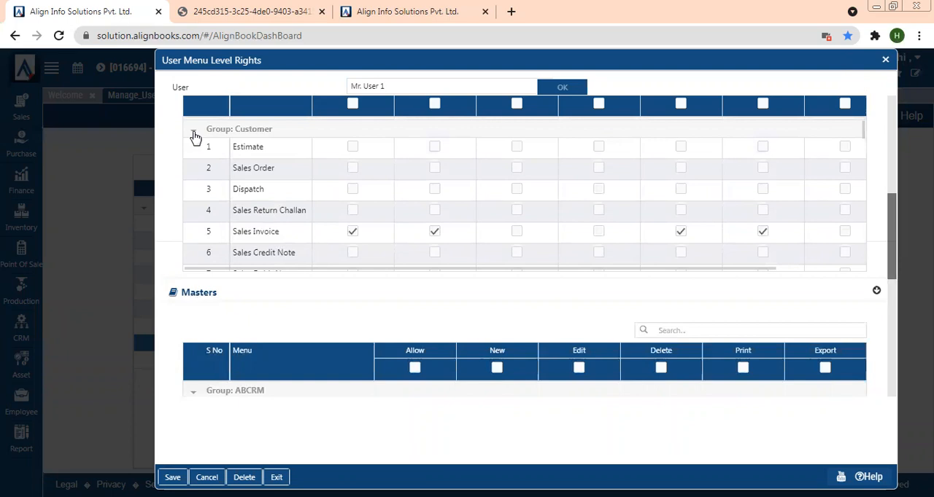
pyautogui.click(194, 134)
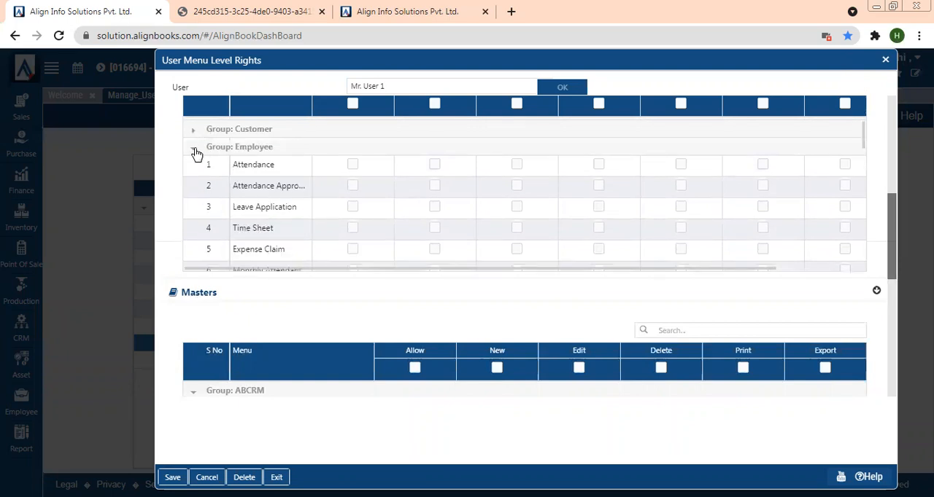
pyautogui.click(194, 152)
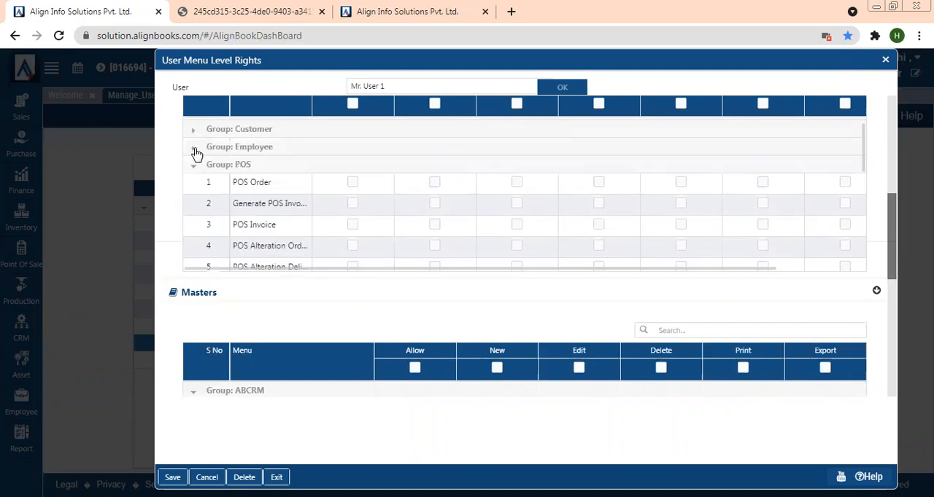
pyautogui.click(194, 152)
pyautogui.click(352, 167)
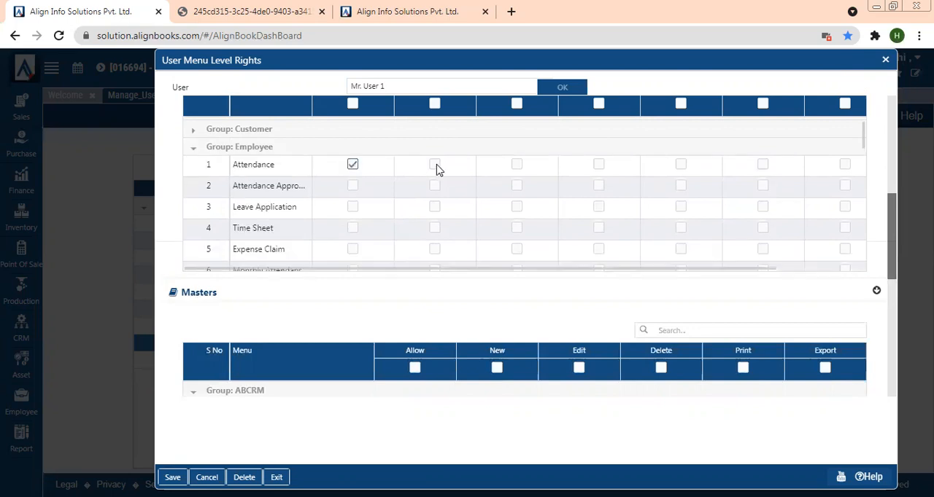
pyautogui.click(681, 168)
pyautogui.click(764, 167)
# - Grant POS Invoice allow, print and export rights in the POS transactions group
pyautogui.click(199, 151)
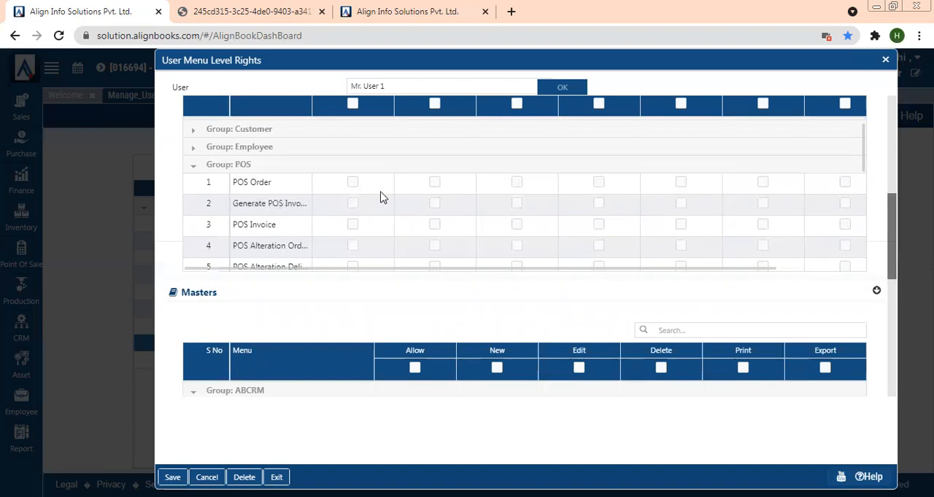
pyautogui.click(352, 225)
pyautogui.click(680, 226)
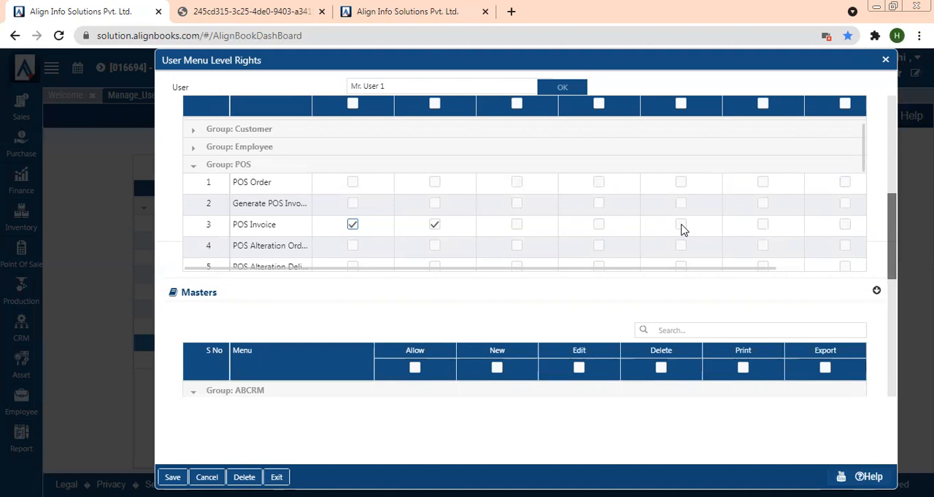
pyautogui.click(763, 226)
# - Allow all reports with print, export and schedule rights, then save the menu level rights
pyautogui.scroll(1, 858, 126)
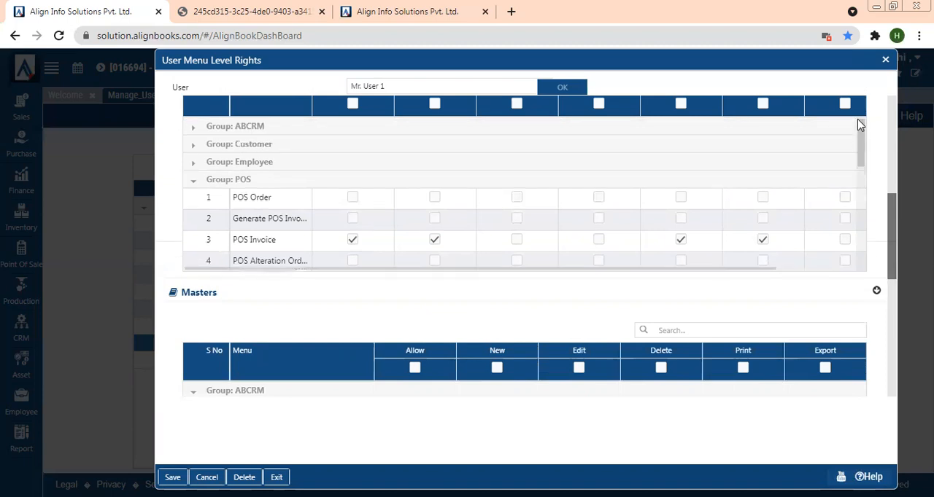
pyautogui.scroll(-3, 866, 149)
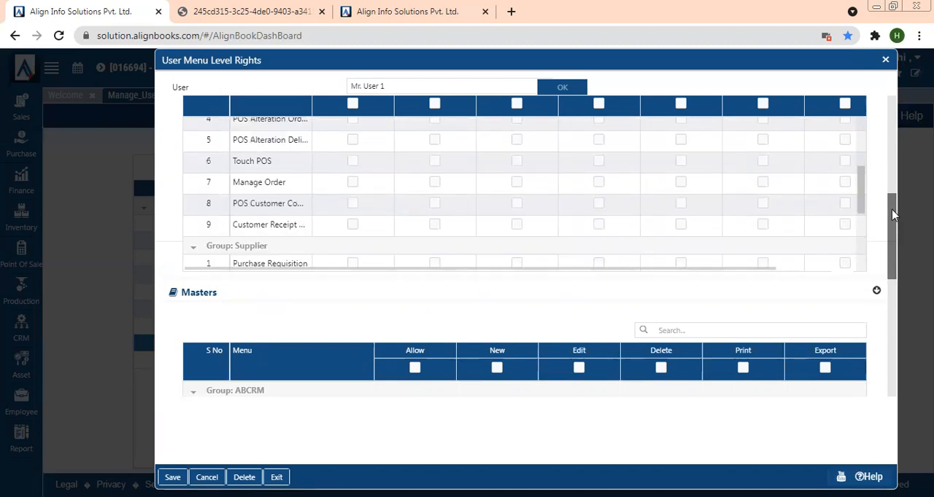
pyautogui.moveTo(894, 213); pyautogui.dragTo(892, 183)
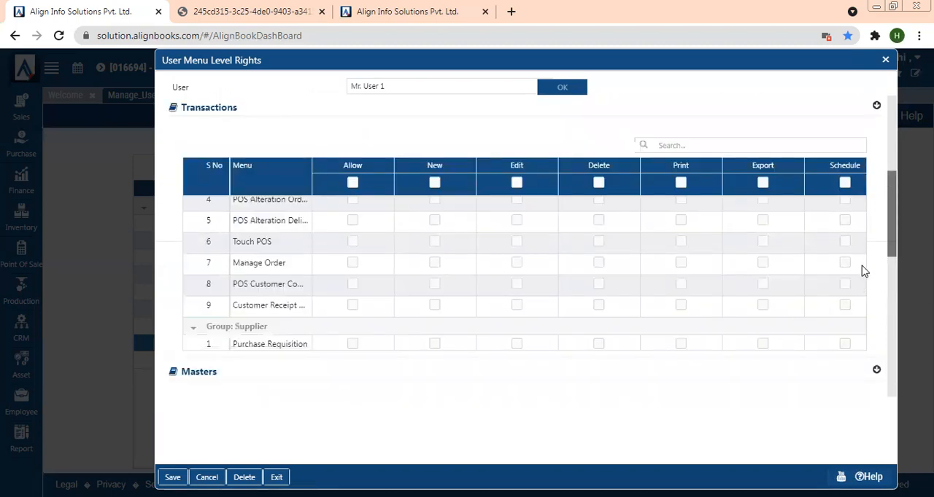
pyautogui.moveTo(862, 278); pyautogui.dragTo(861, 237)
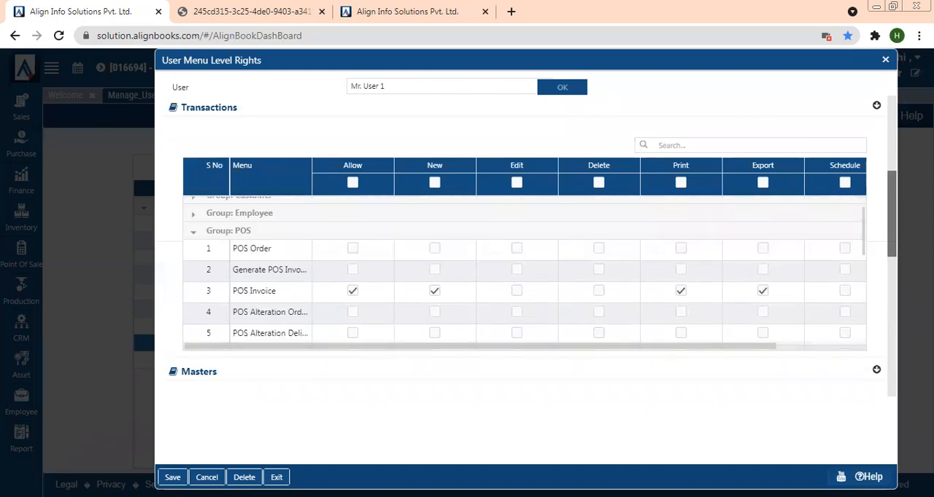
pyautogui.moveTo(890, 221); pyautogui.dragTo(892, 283)
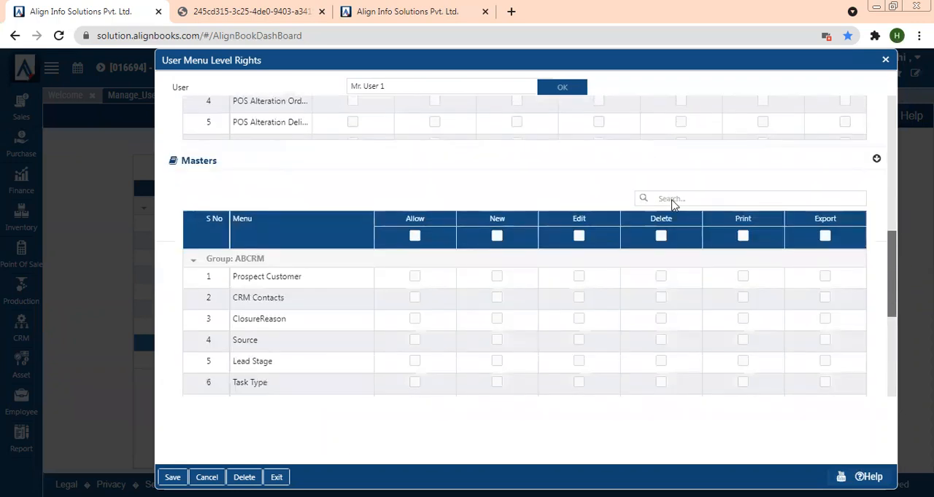
pyautogui.moveTo(890, 268); pyautogui.dragTo(899, 356)
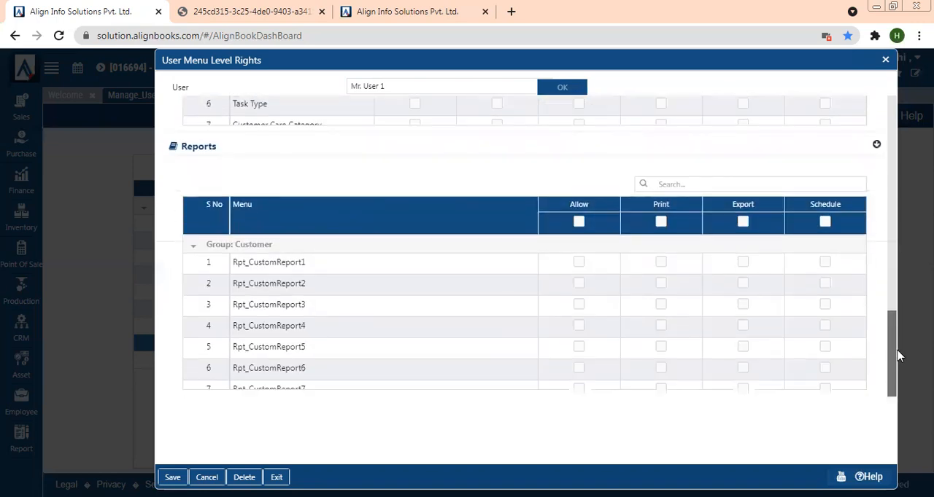
pyautogui.click(579, 222)
pyautogui.click(742, 223)
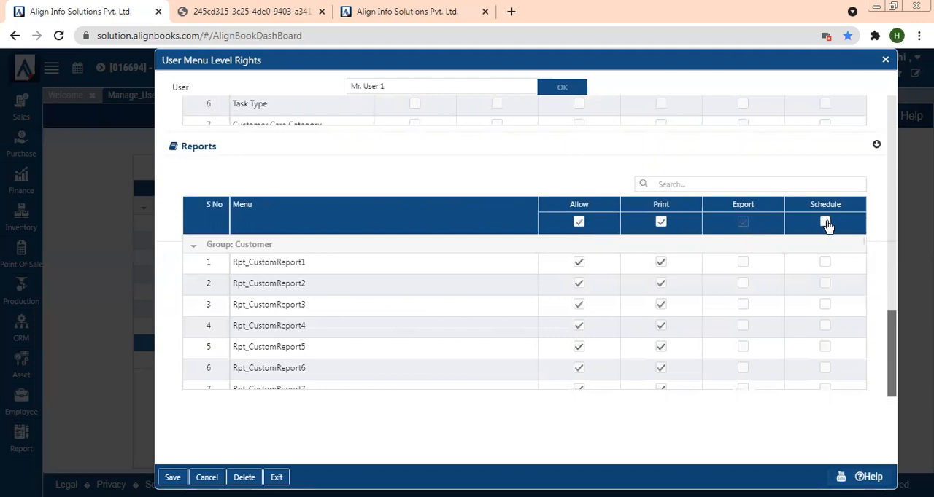
pyautogui.click(749, 219)
pyautogui.click(825, 223)
pyautogui.click(172, 477)
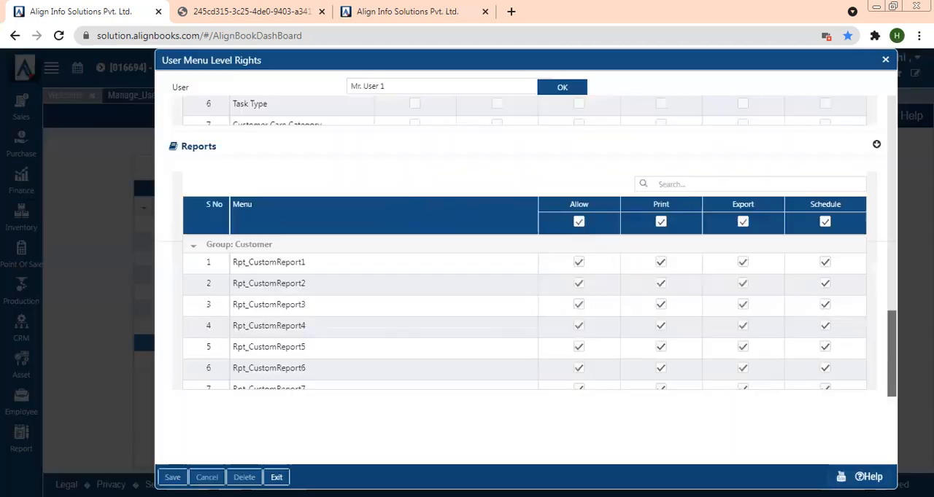
# - Switch to the User 1 session tab and log out
pyautogui.click(453, 5)
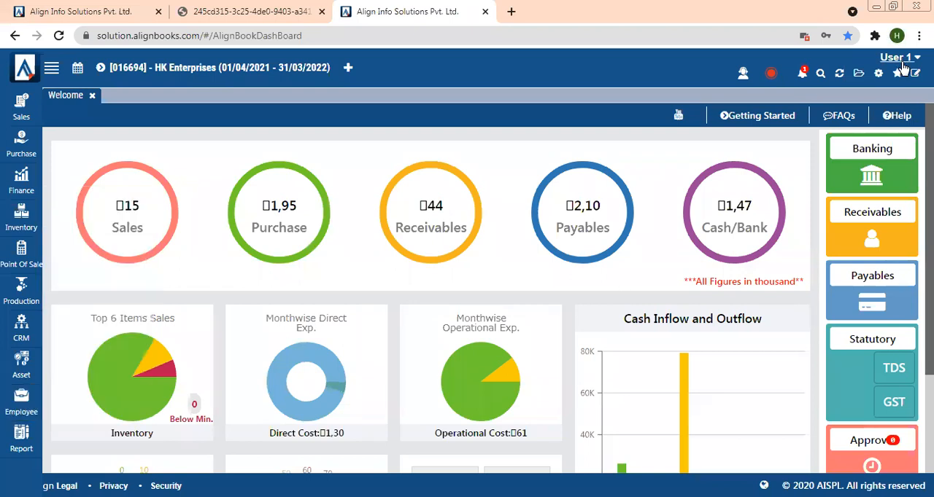
pyautogui.click(902, 62)
pyautogui.click(896, 204)
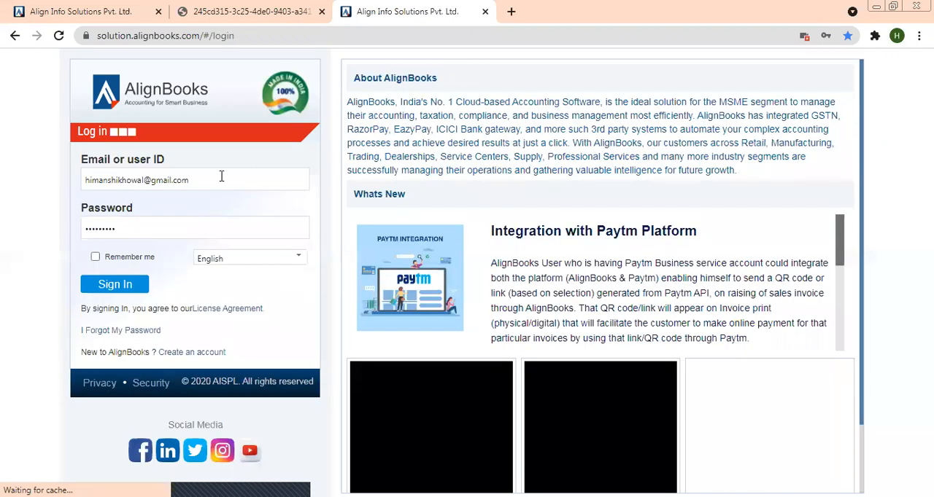
# - Log back in with the User1@sales user ID and the account password
pyautogui.moveTo(221, 177); pyautogui.dragTo(81, 179)
pyautogui.press('BackSpace')
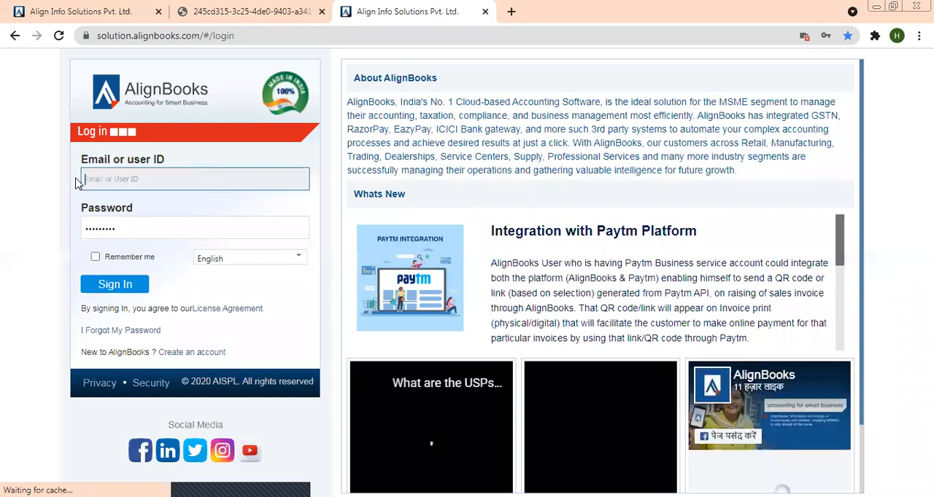
pyautogui.write('User1')
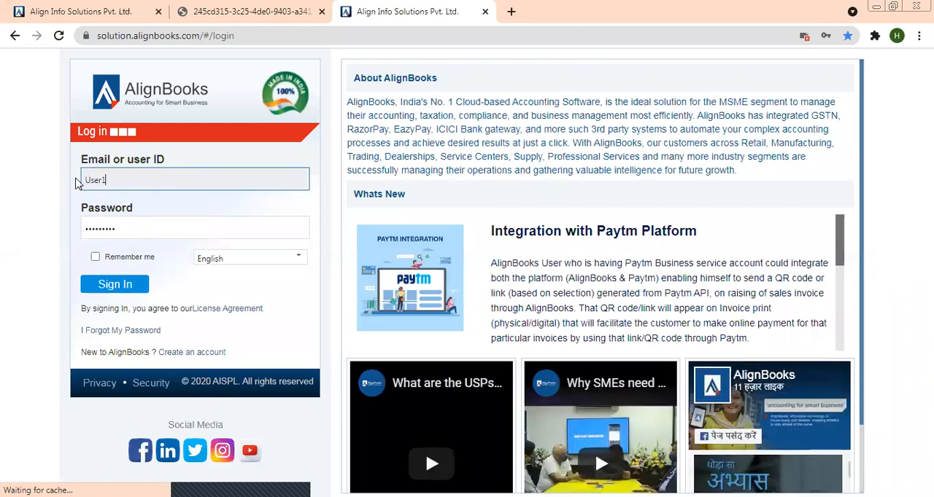
pyautogui.write('@sales')
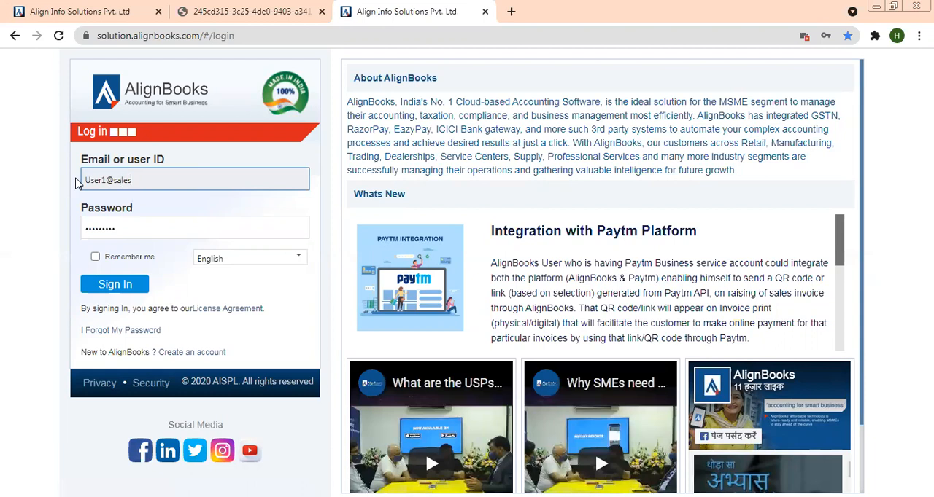
pyautogui.click(137, 228)
pyautogui.write('•••')
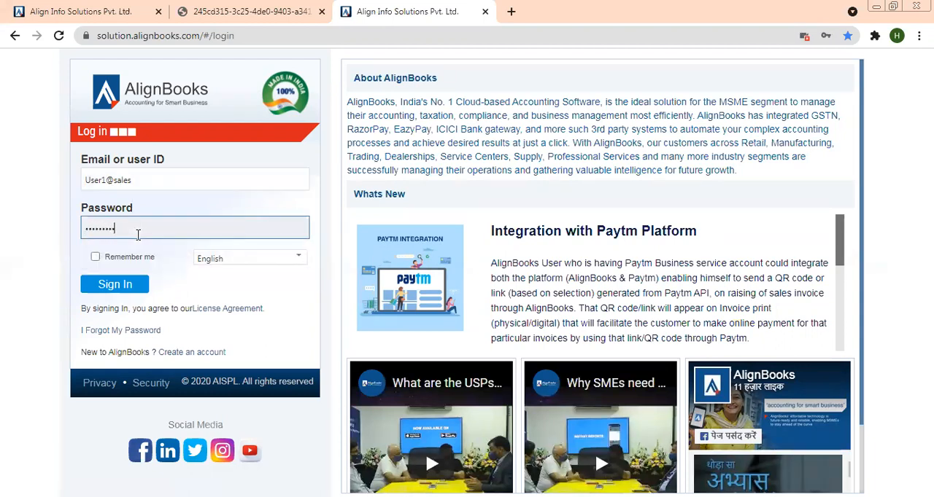
pyautogui.click(115, 286)
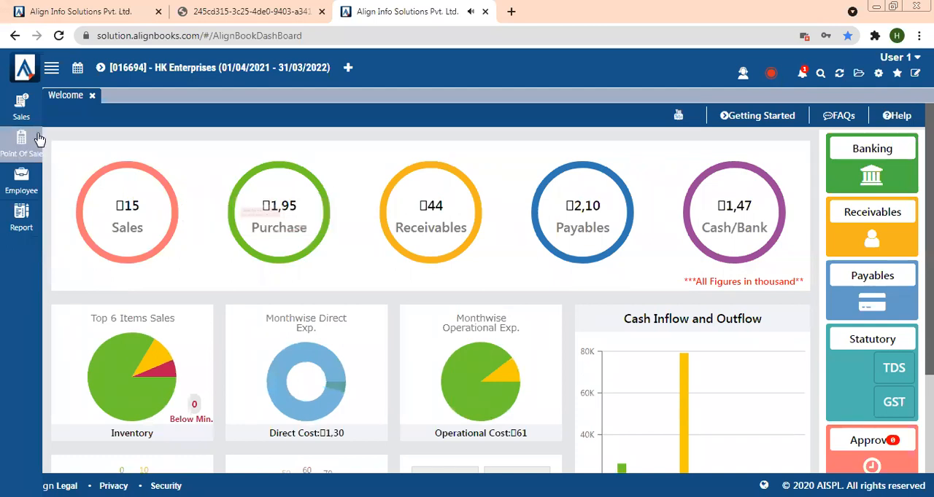
# - Browse the Sales, Point Of Sale and Employee modules to check which menus the restricted user can reach
pyautogui.click(22, 108)
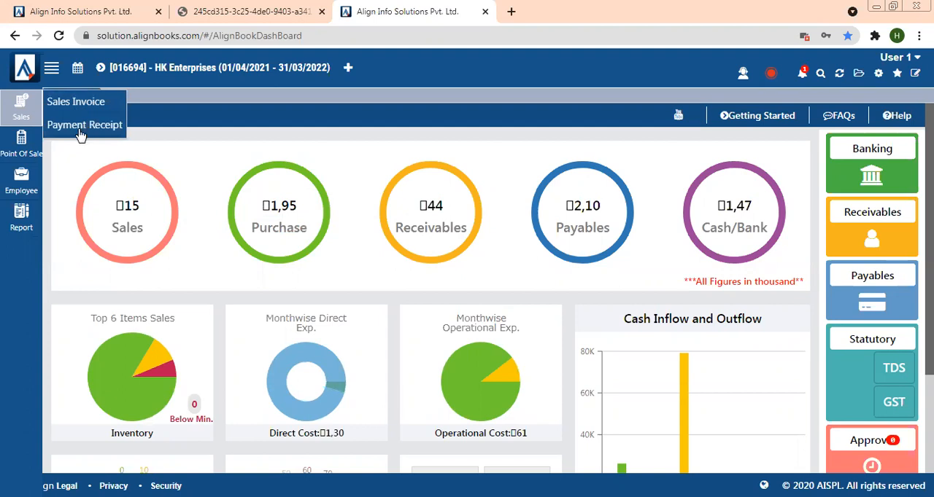
pyautogui.click(18, 139)
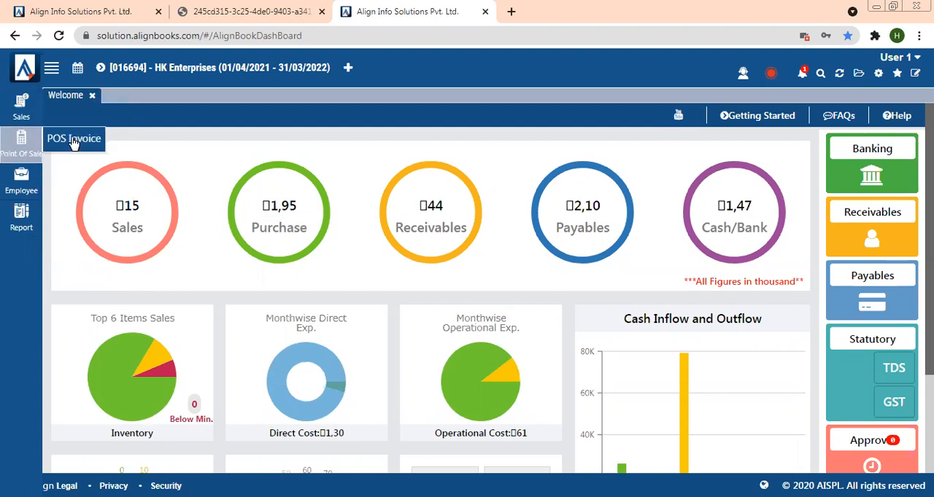
pyautogui.click(27, 193)
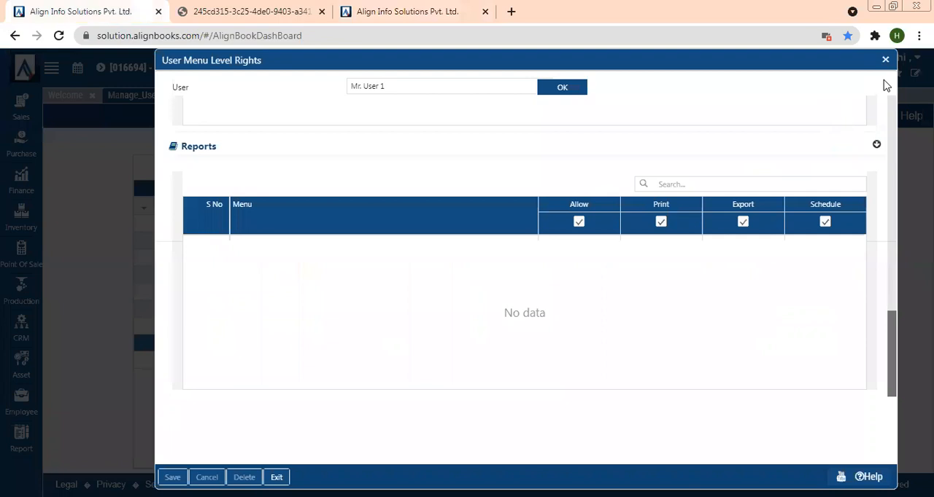
# - Open the Data_Access configuration and load the data access rights for the User1@sales user
pyautogui.click(885, 59)
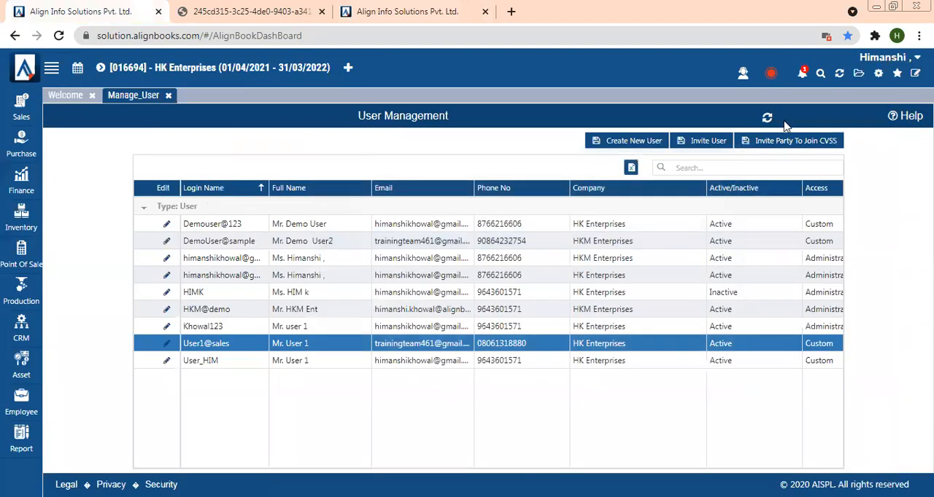
pyautogui.click(731, 167)
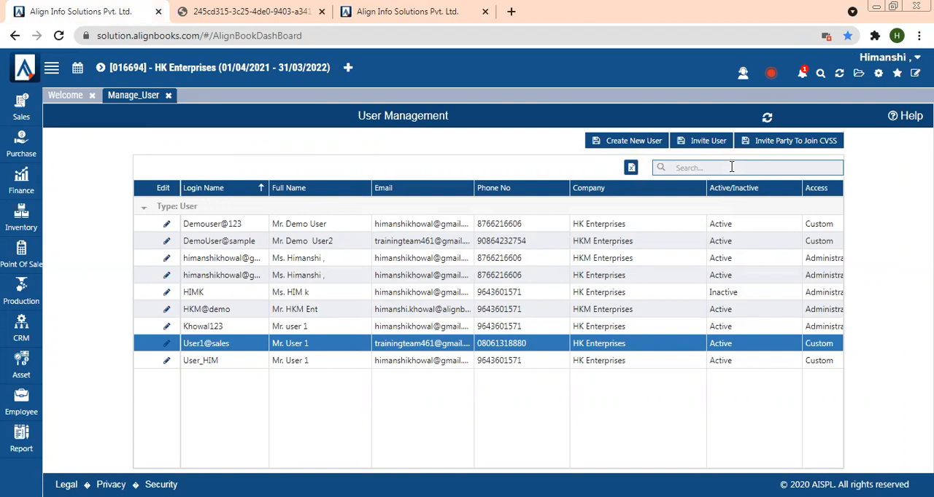
pyautogui.click(731, 167)
pyautogui.click(878, 76)
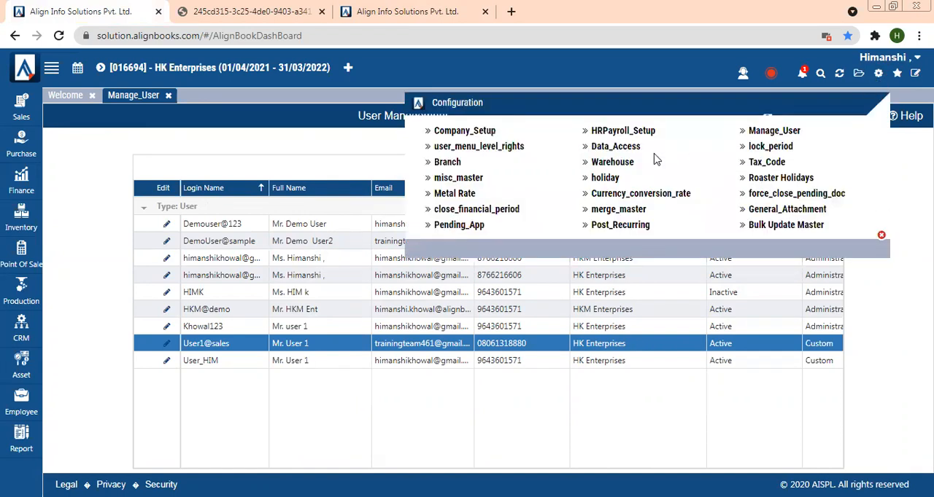
pyautogui.click(630, 155)
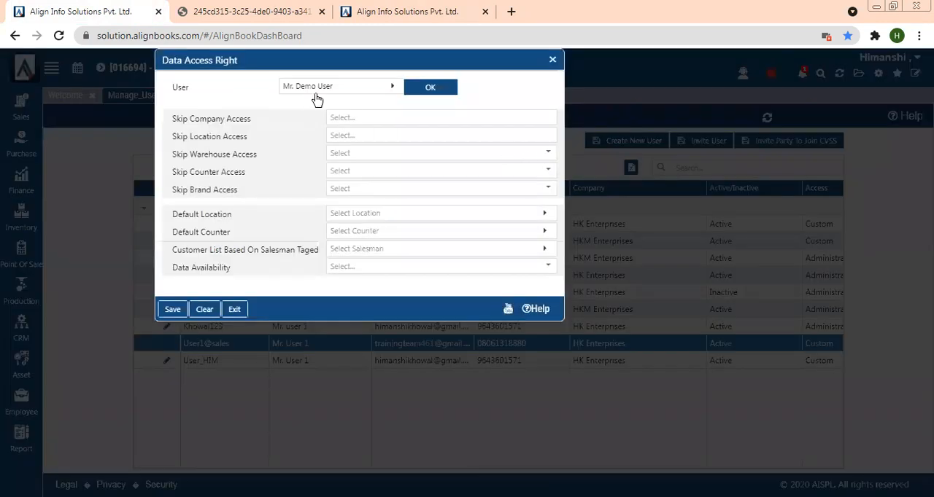
pyautogui.click(316, 94)
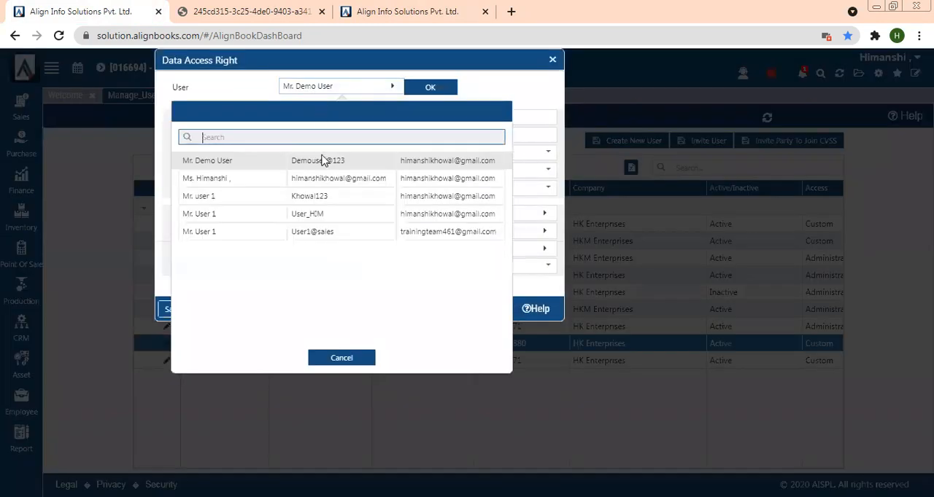
pyautogui.click(342, 241)
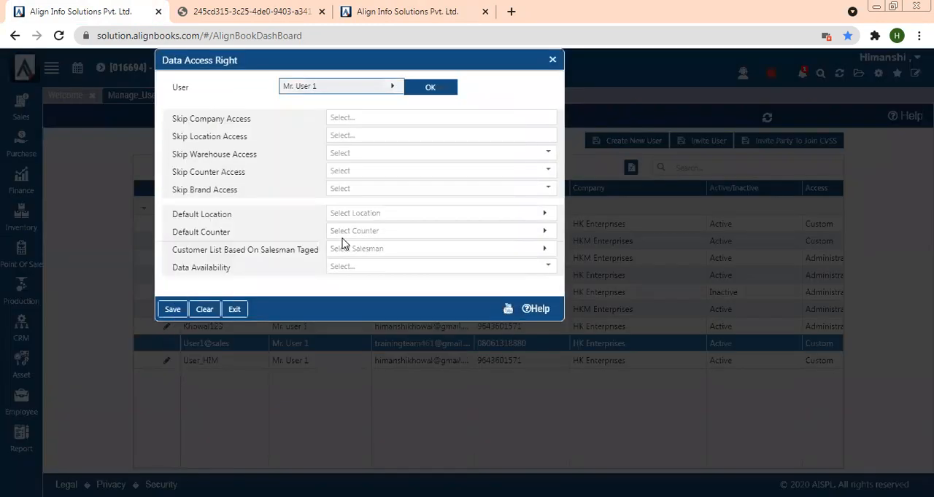
pyautogui.click(427, 88)
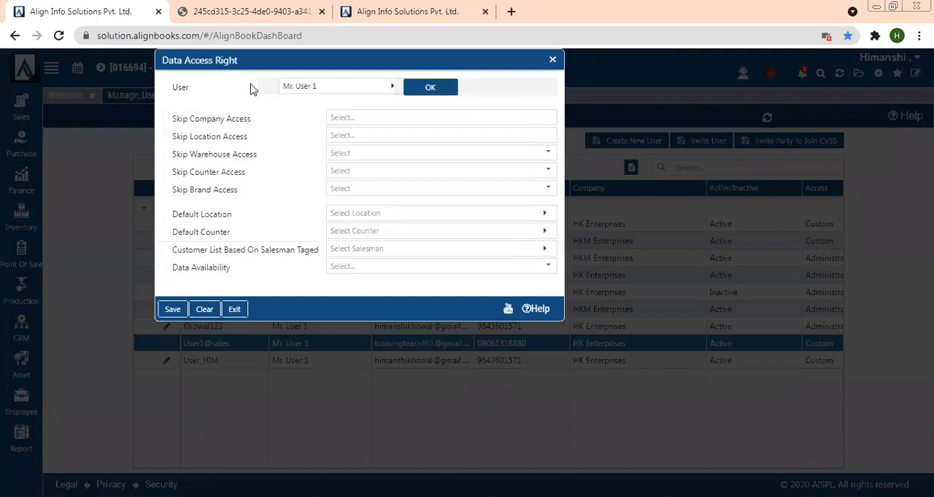
# - Set Skip Location Access to Main Branch and Skip Warehouse Access to Default
pyautogui.click(358, 137)
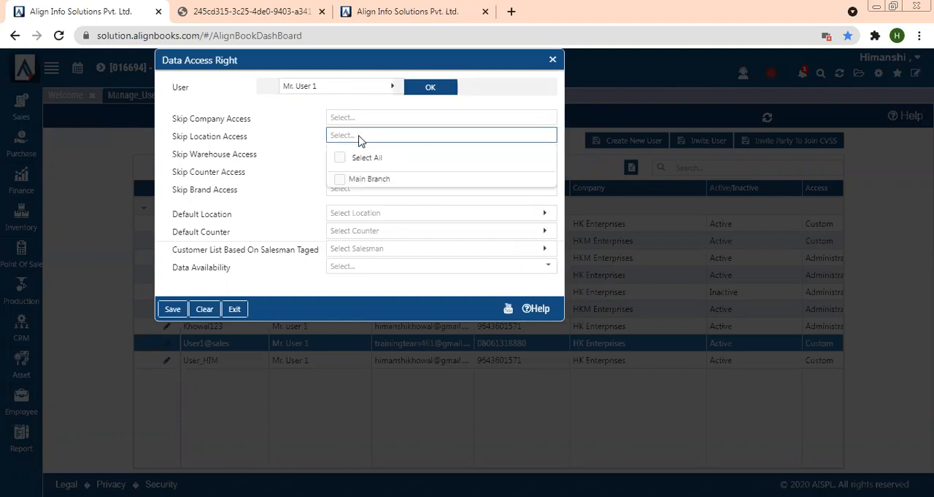
pyautogui.click(340, 181)
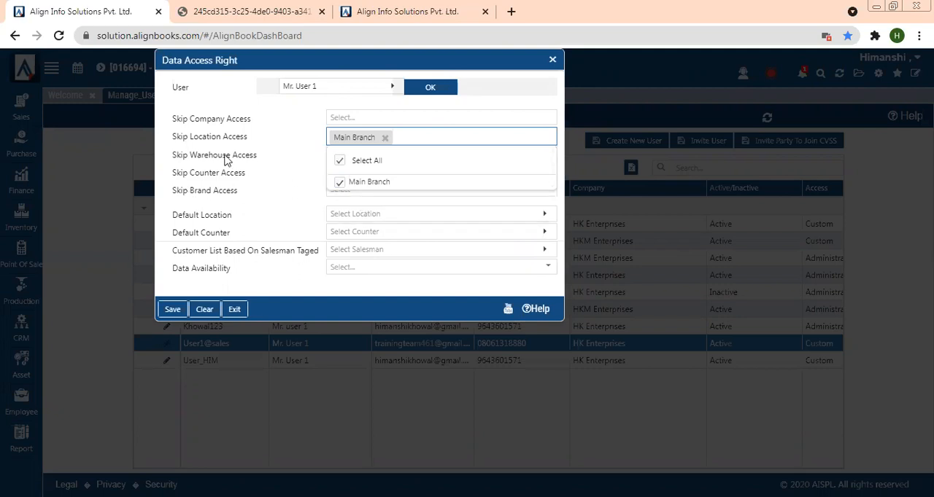
pyautogui.click(204, 156)
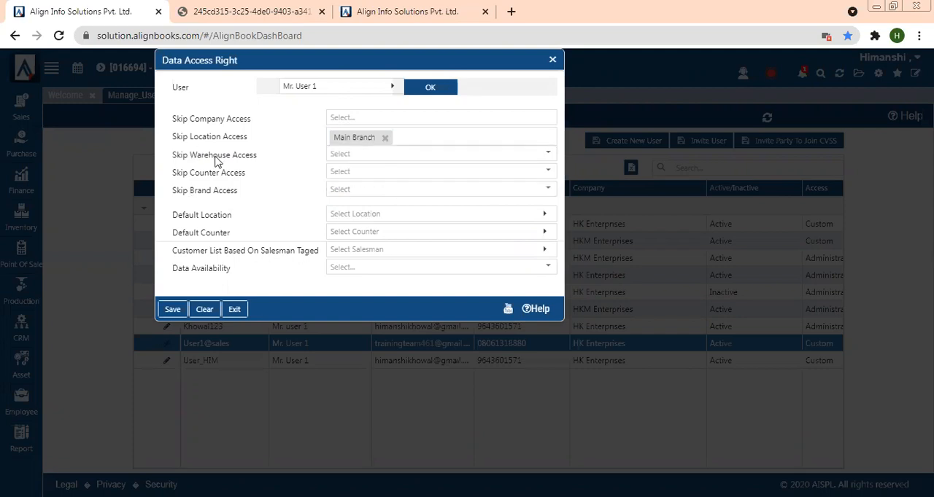
pyautogui.click(334, 154)
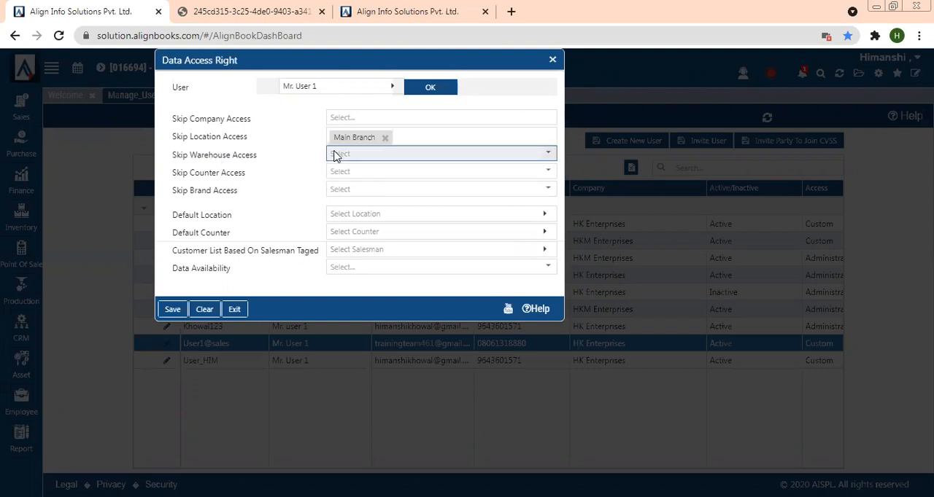
pyautogui.click(361, 216)
pyautogui.click(304, 190)
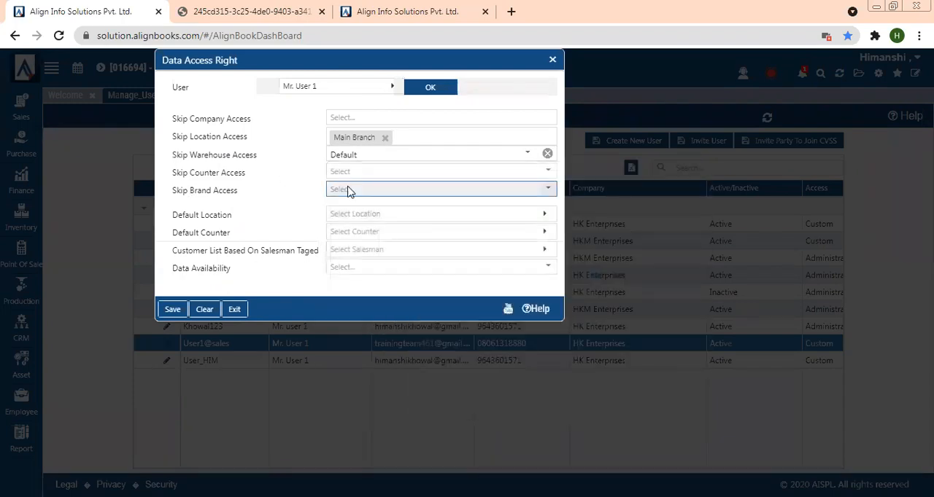
# - Set Skip Brand Access to Dell, Aashirwaad and Air Wick
pyautogui.click(347, 190)
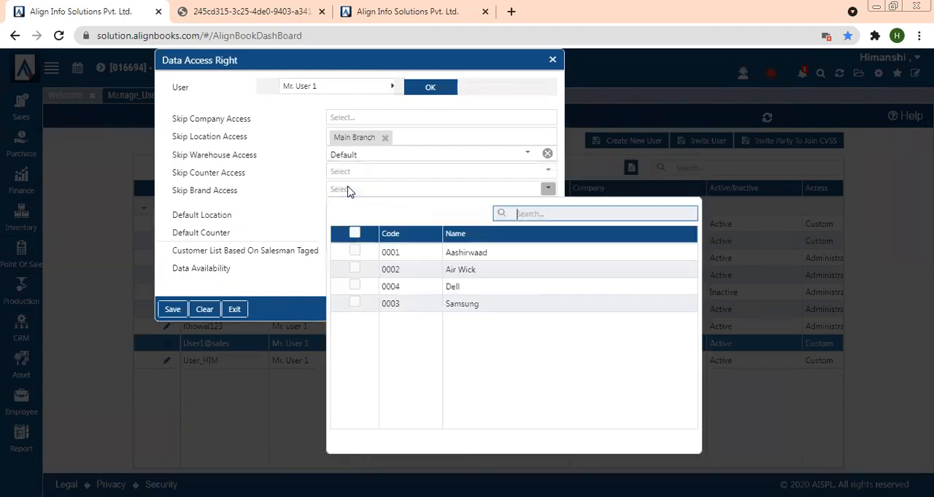
pyautogui.click(355, 287)
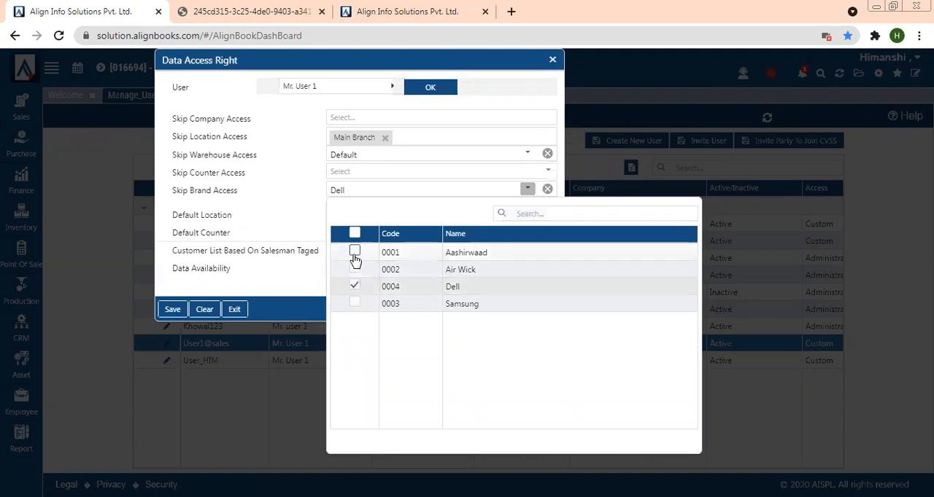
pyautogui.click(354, 253)
pyautogui.click(355, 272)
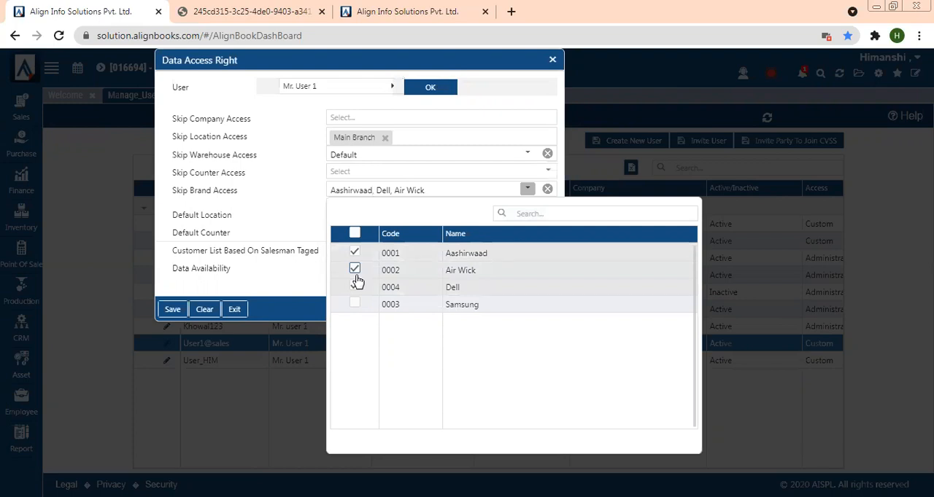
pyautogui.click(278, 218)
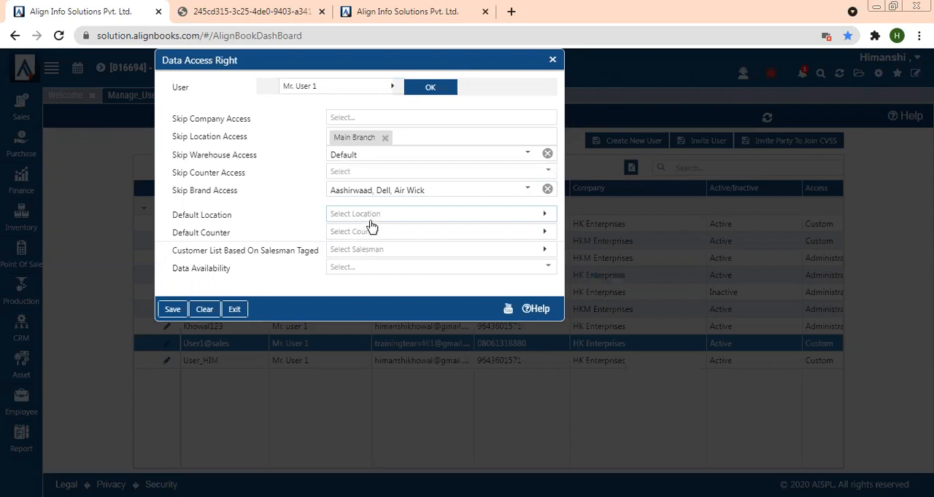
# - Set the customer list based on salesman tagged to Ram
pyautogui.click(397, 254)
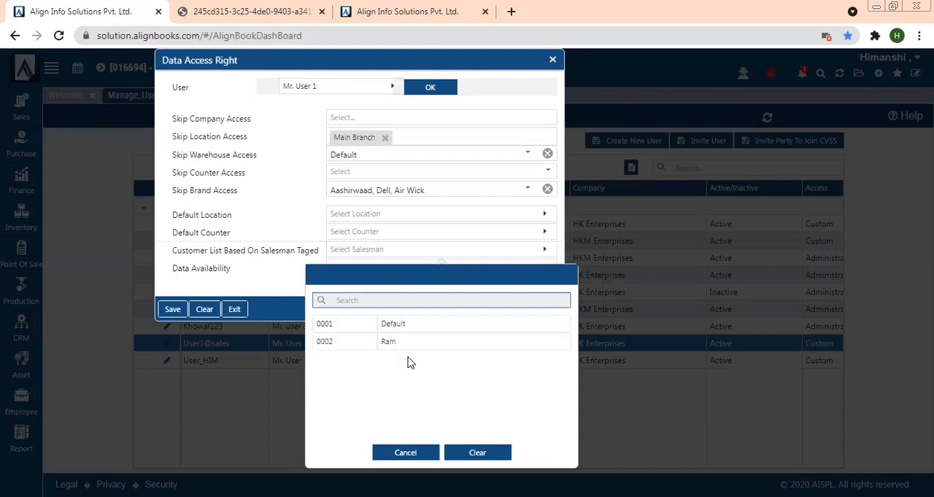
pyautogui.click(379, 344)
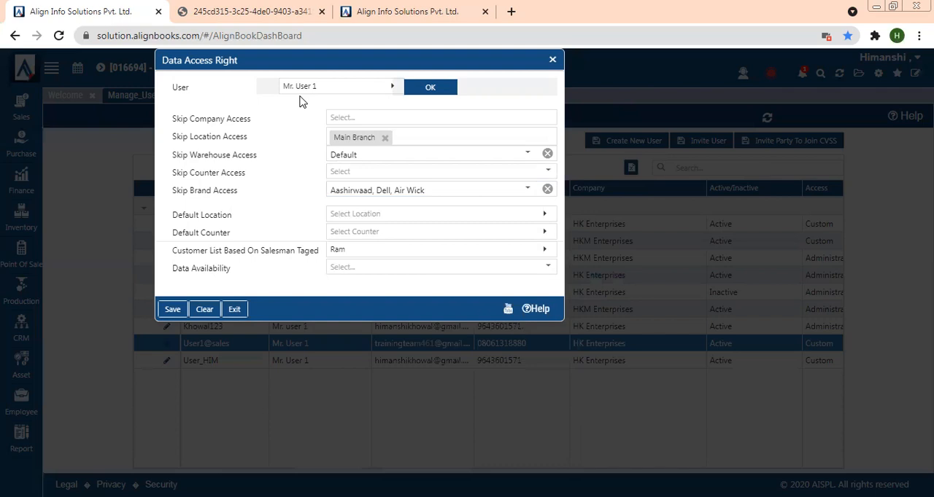
# - Review the Data Availability options, then close the data access dialog without saving
pyautogui.click(374, 270)
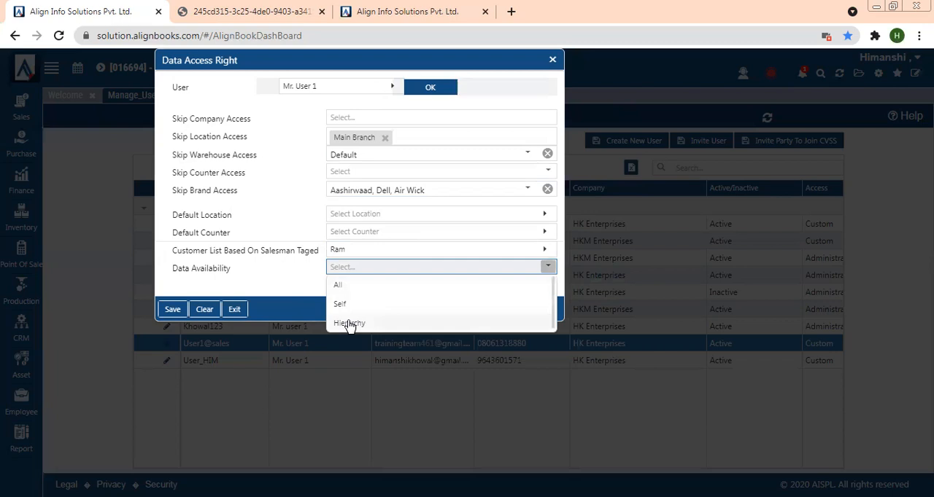
pyautogui.click(290, 276)
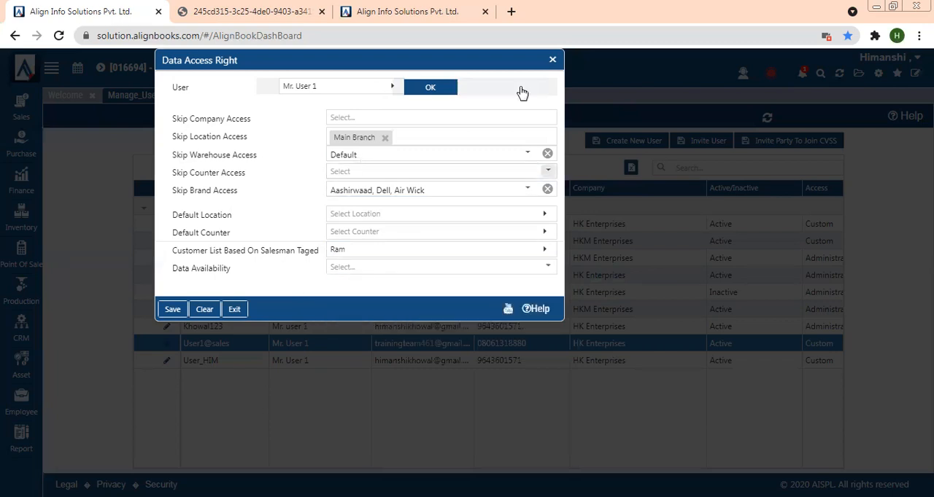
pyautogui.click(553, 62)
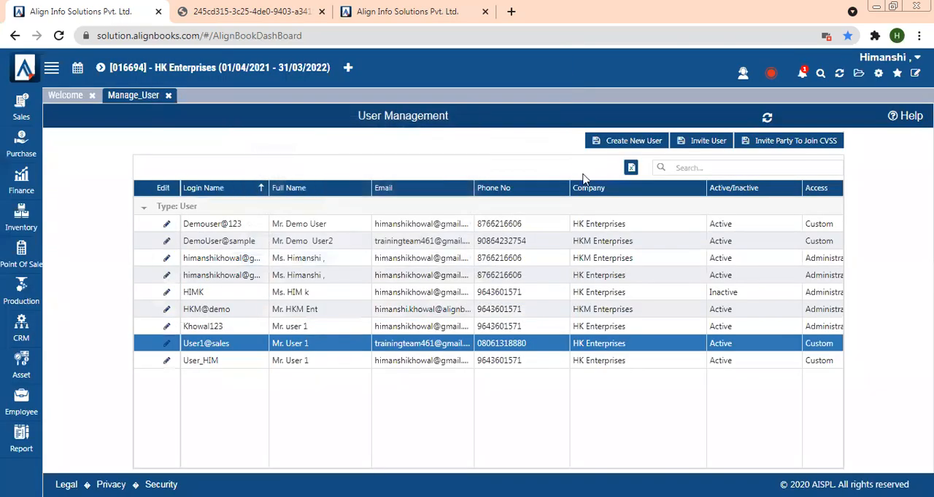